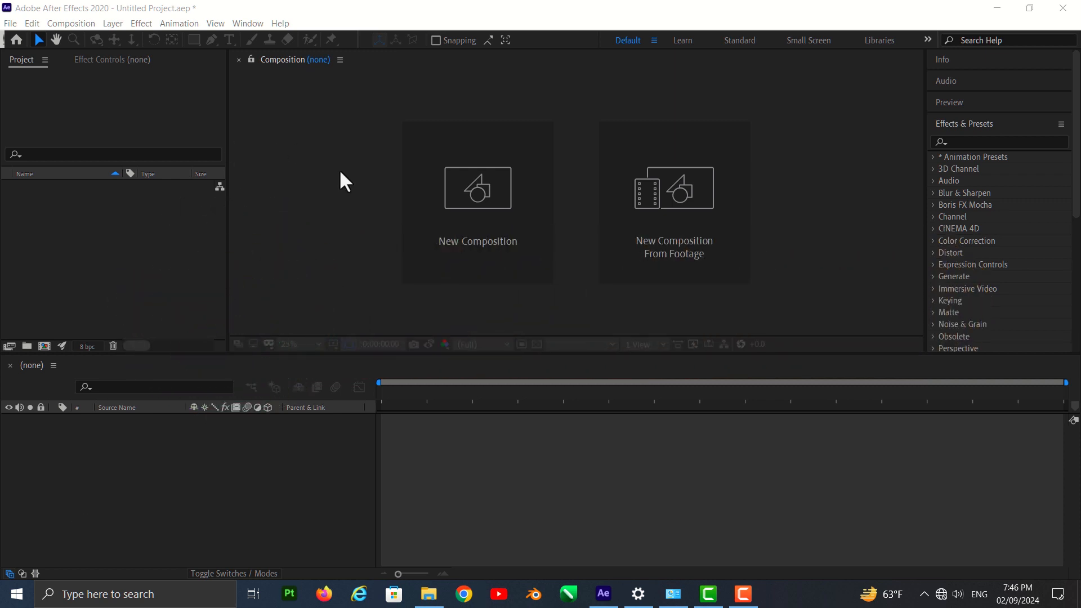
Step: Create a 10-second 1920 x 1080 composition at 24 fps using the HDTV 1080 24 preset
left_click(473, 218)
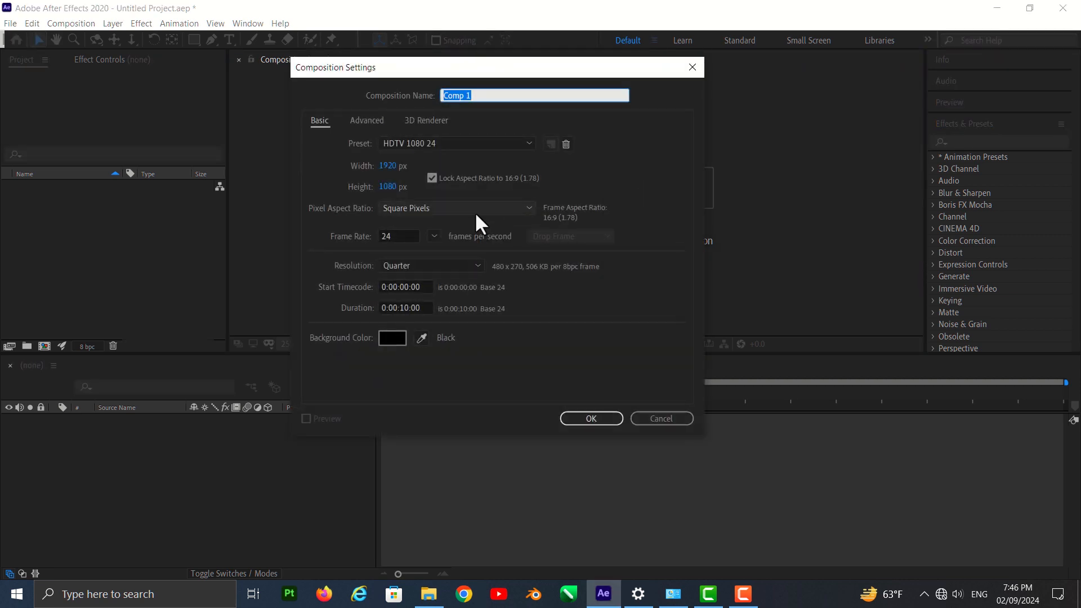
left_click(562, 420)
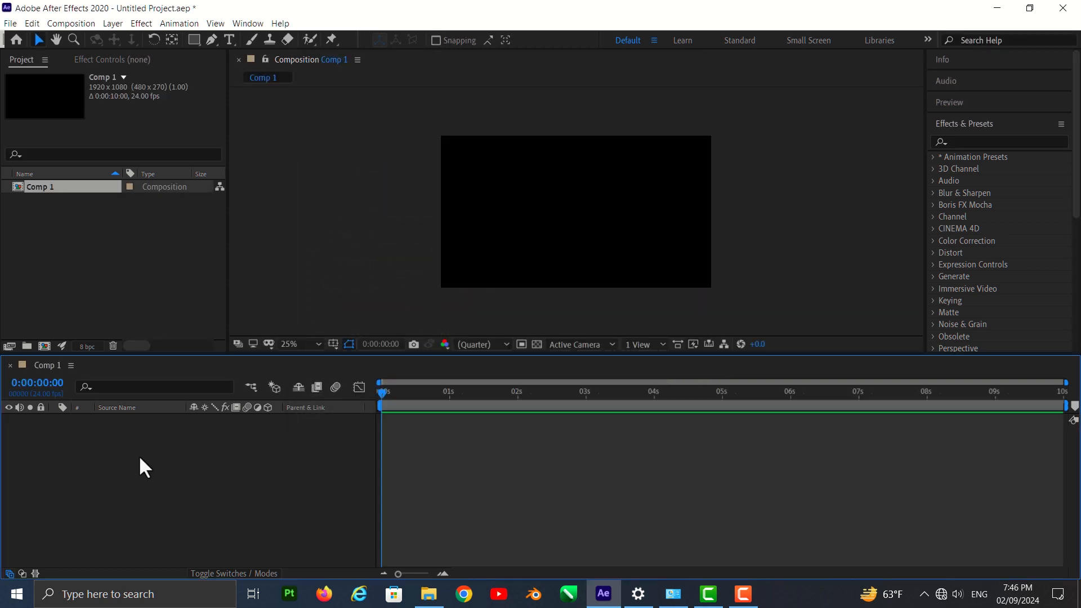
Step: Import the flower video llano_clara_-_15566 (Original).mp4 and place it as a layer in Comp 1
double_click(121, 261)
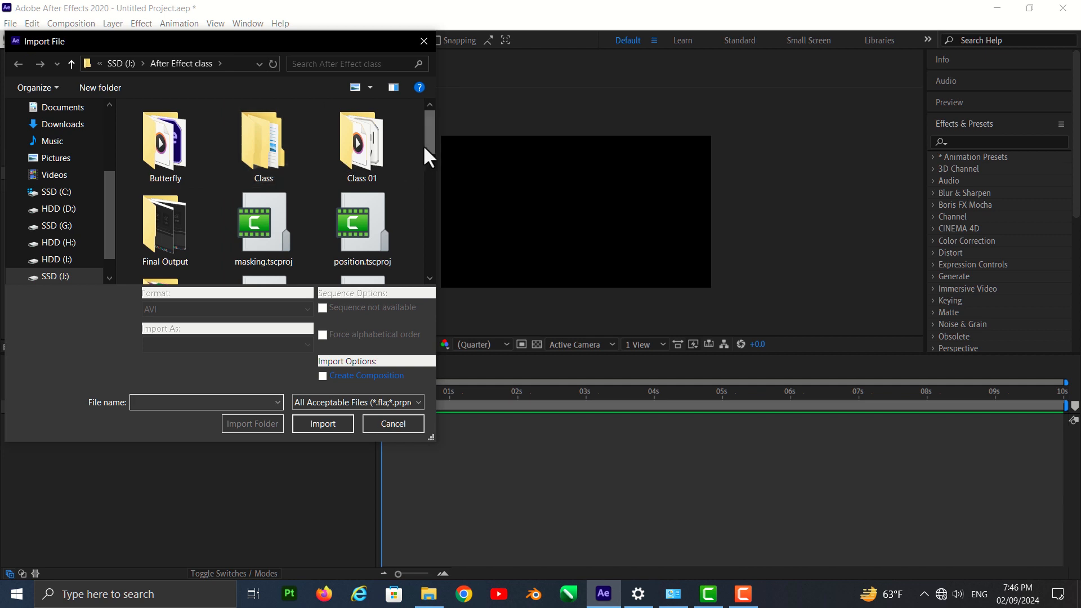
left_click_drag(427, 134, 427, 212)
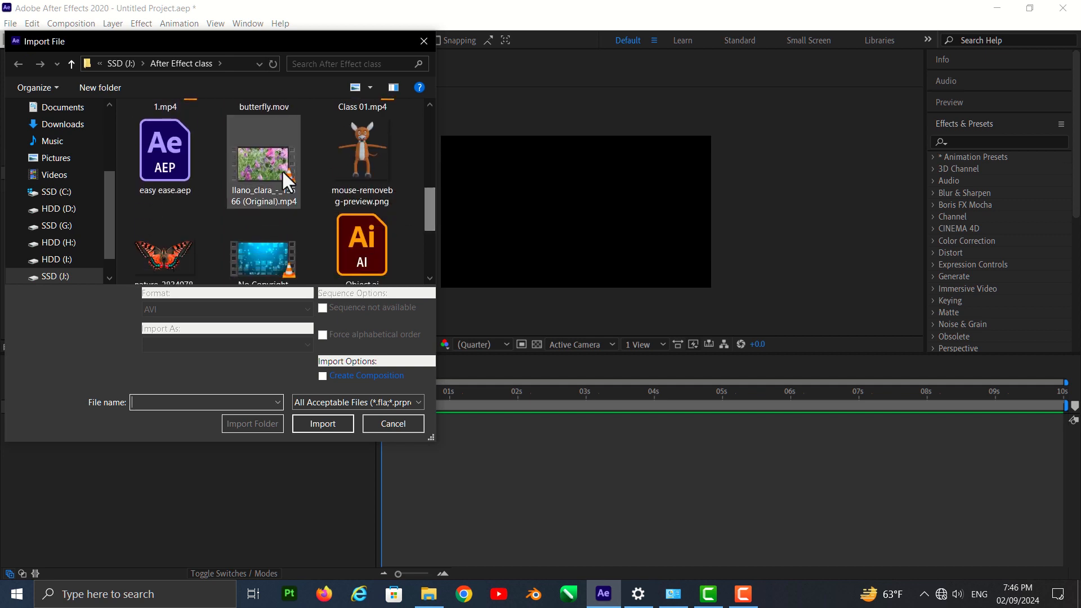
left_click(262, 169)
left_click(315, 425)
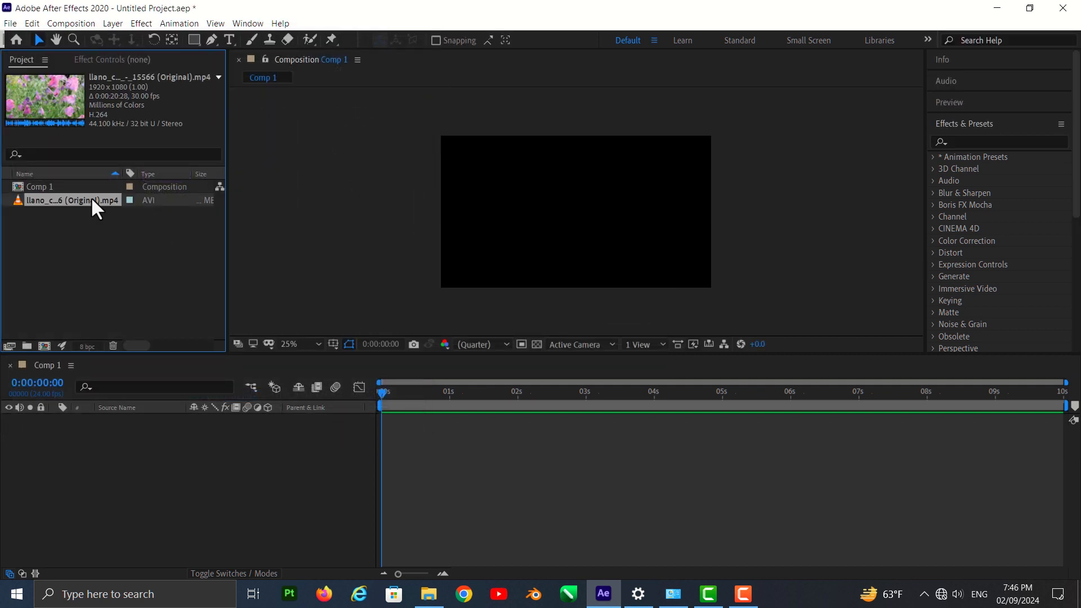
left_click_drag(90, 200, 258, 414)
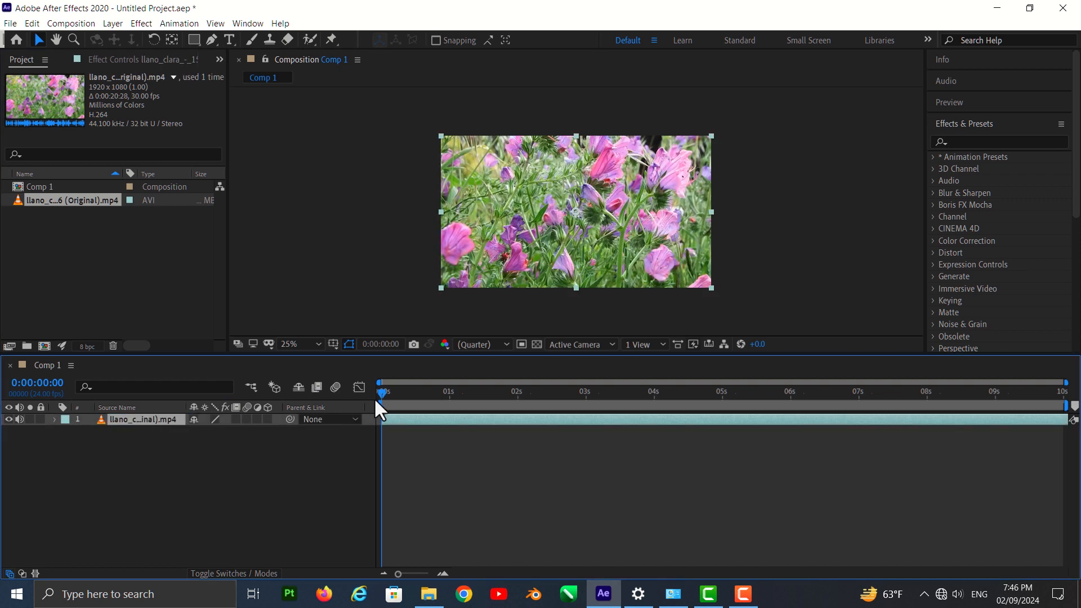
left_click_drag(383, 395, 335, 455)
Step: Add a new adjustment layer above the flower video in Comp 1
right_click(148, 478)
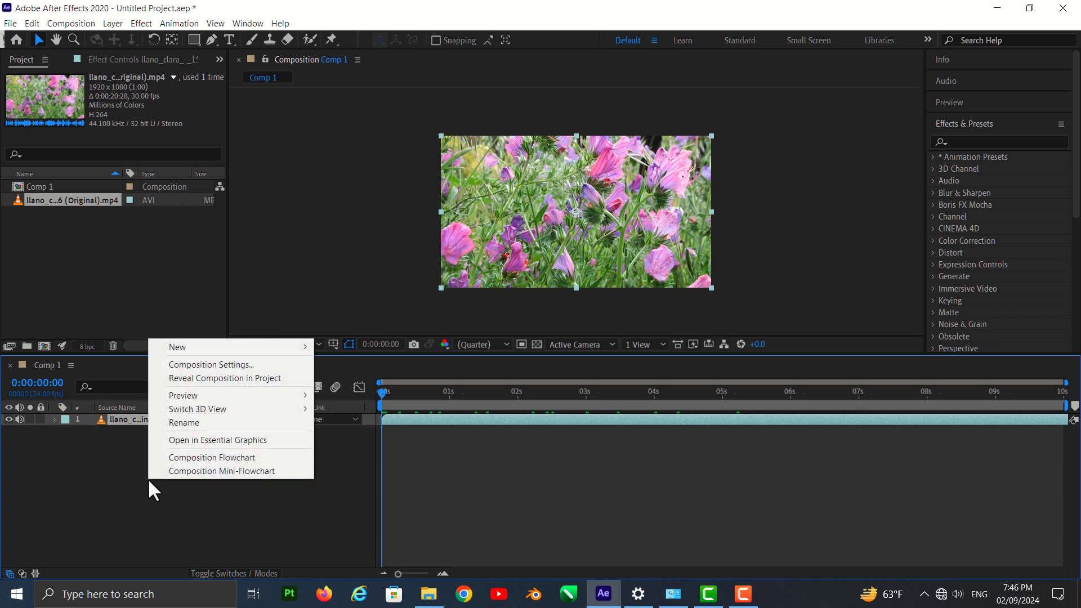
mouse_move(223, 352)
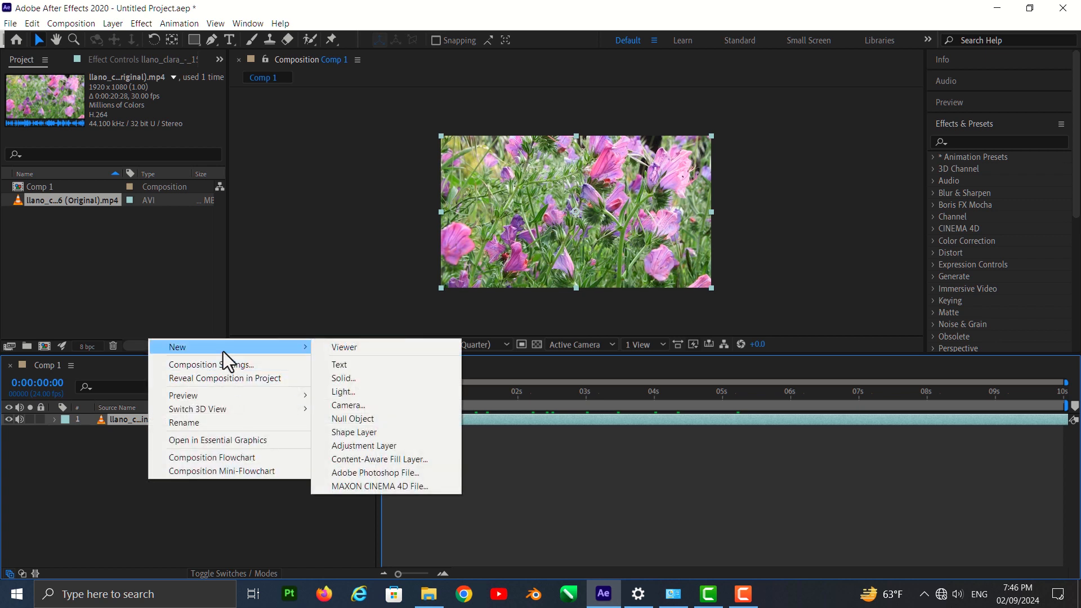
left_click(397, 446)
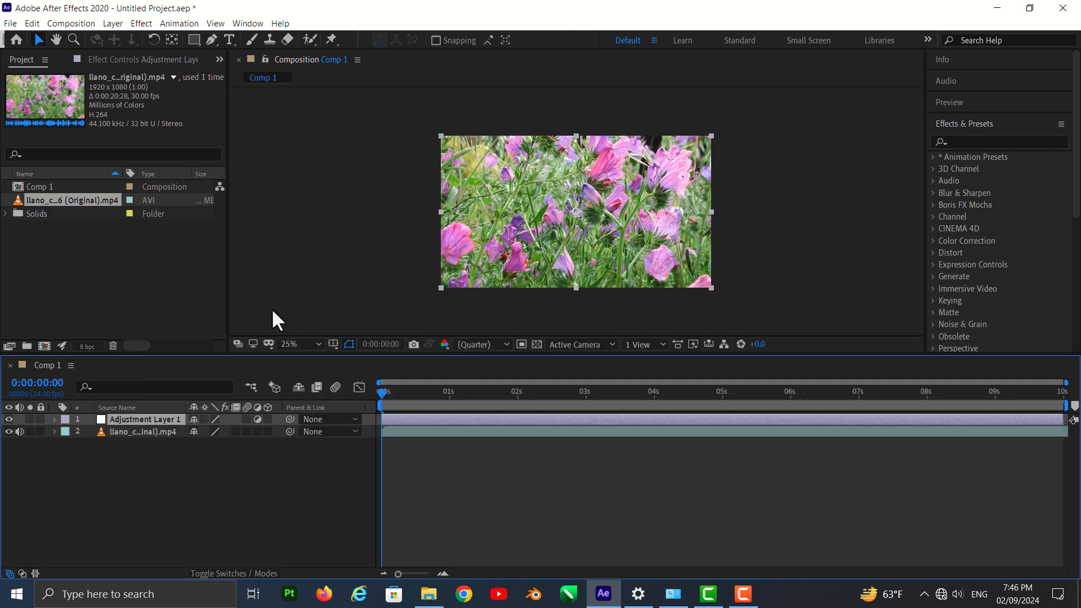
left_click(118, 22)
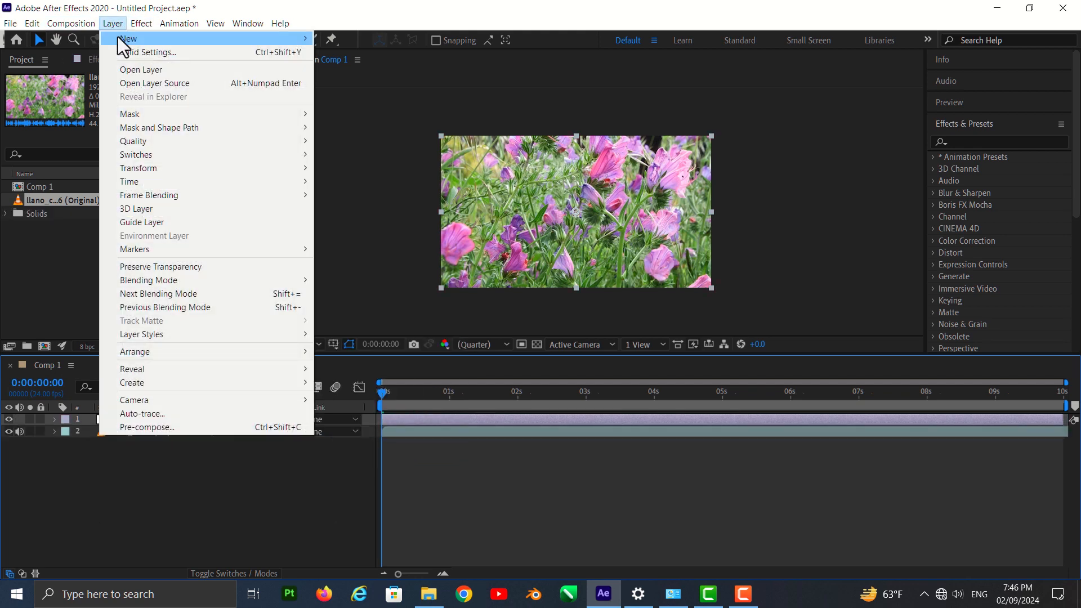
mouse_move(150, 39)
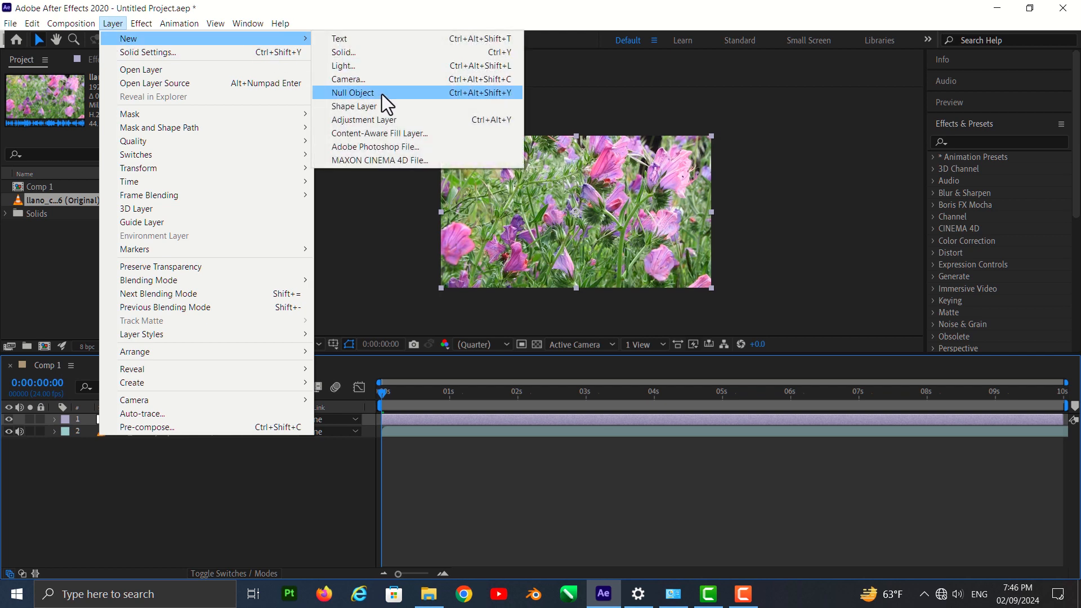
left_click(513, 124)
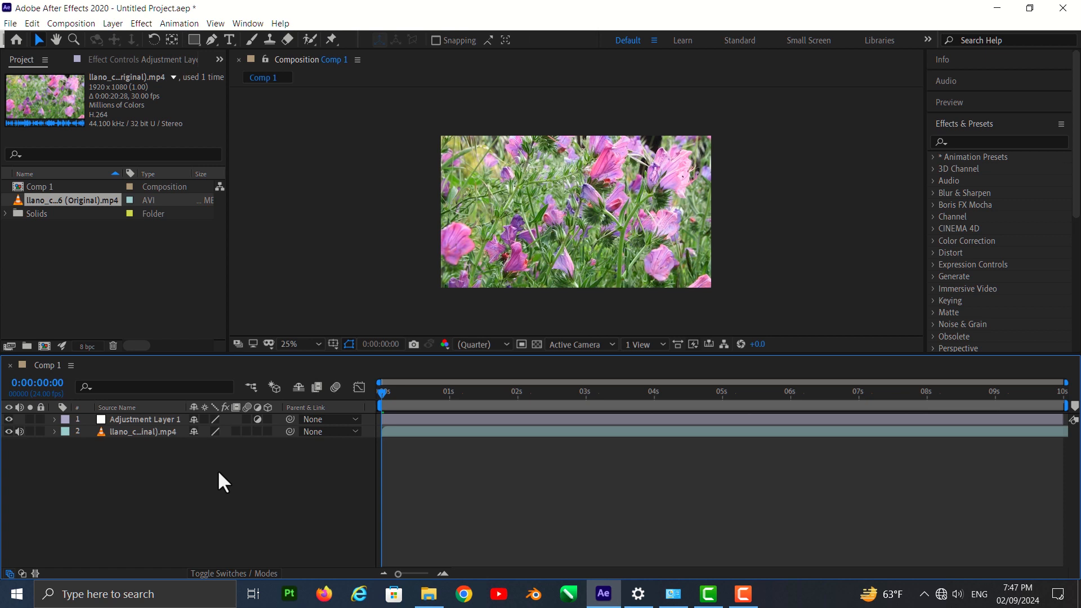
Step: Apply the Gaussian Blur effect to the adjustment layer
left_click(169, 419)
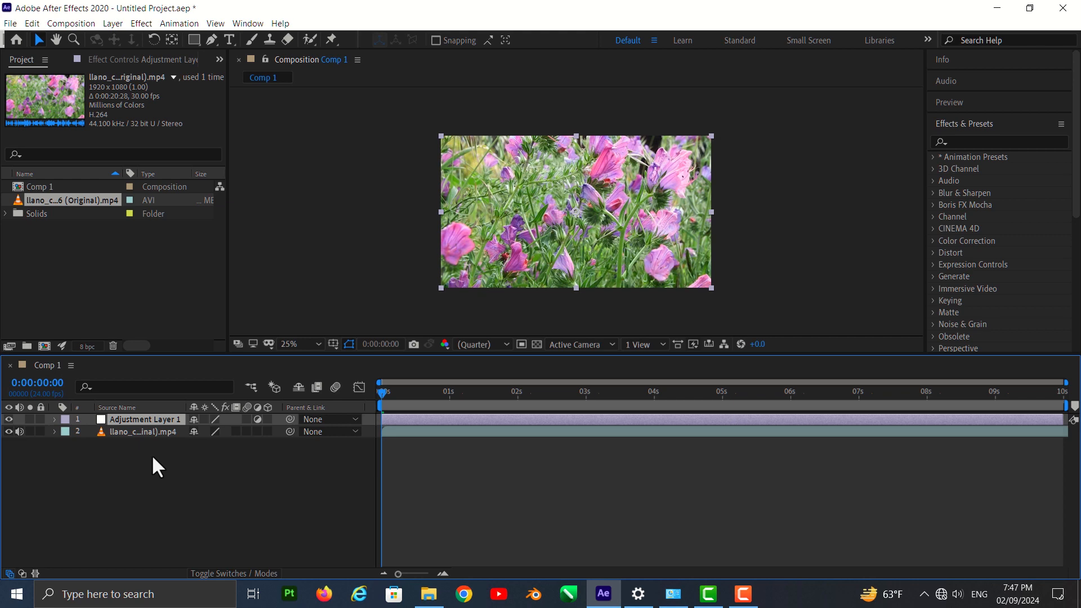
left_click(141, 23)
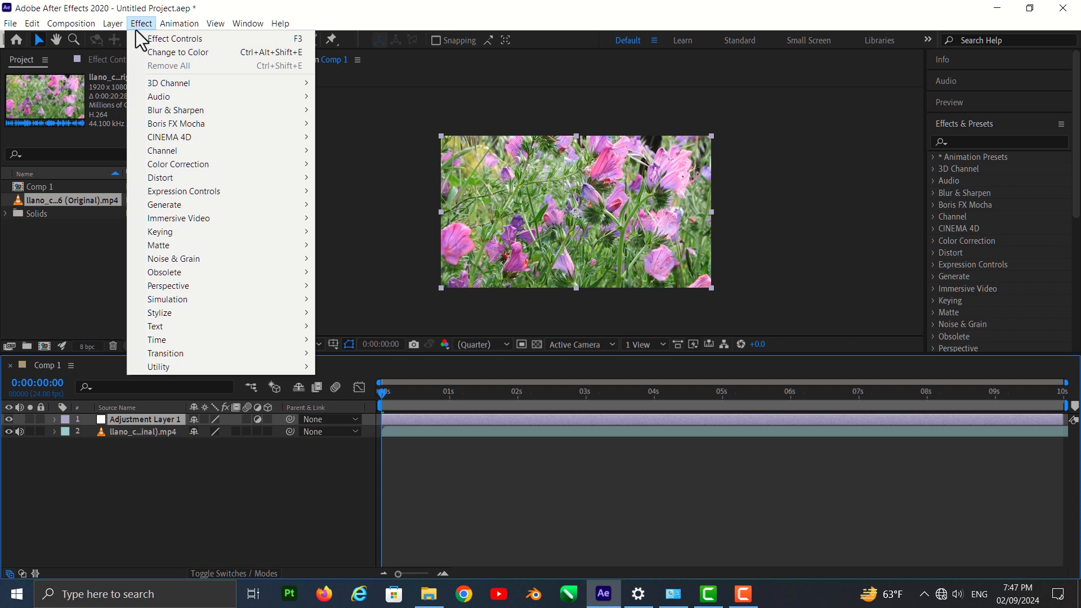
mouse_move(205, 109)
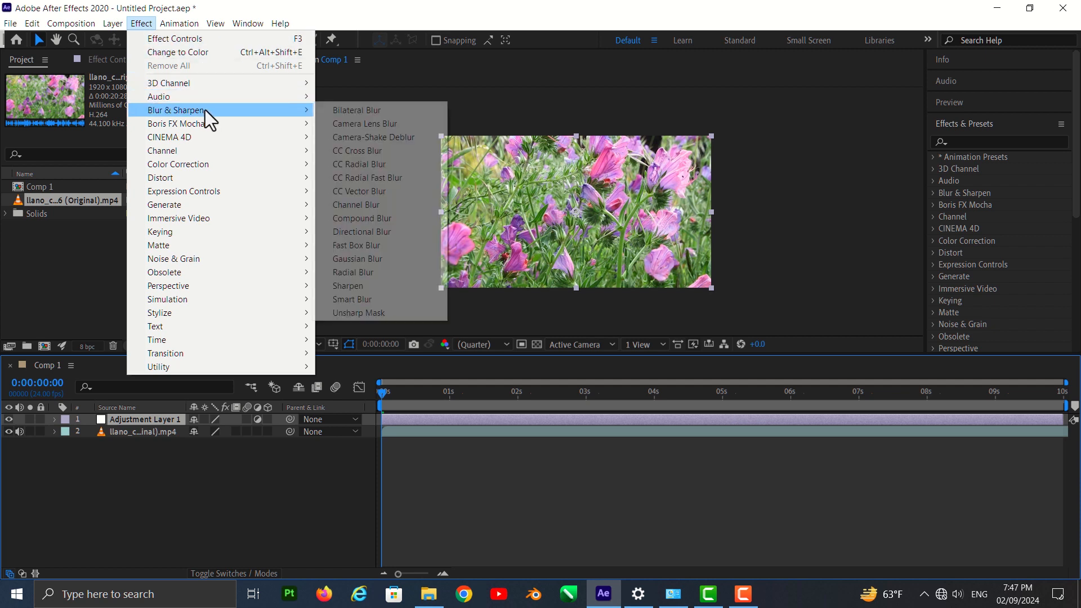
left_click(385, 259)
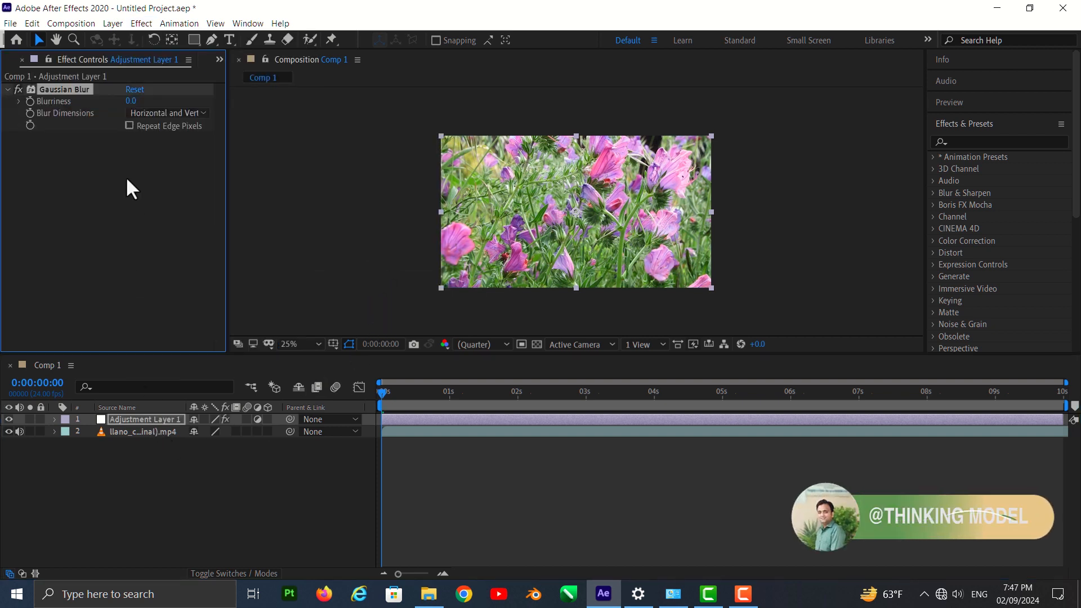
Step: Set the Gaussian Blur's Blurriness to 43.3, preview the blurred video and return to the first frame
left_click_drag(134, 104, 433, 134)
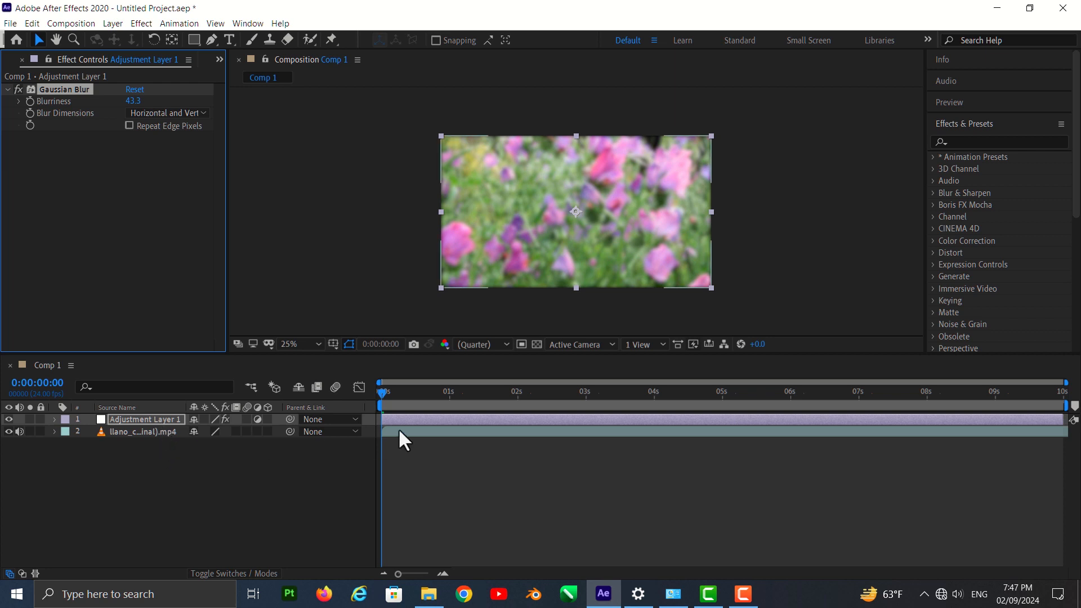
key("space")
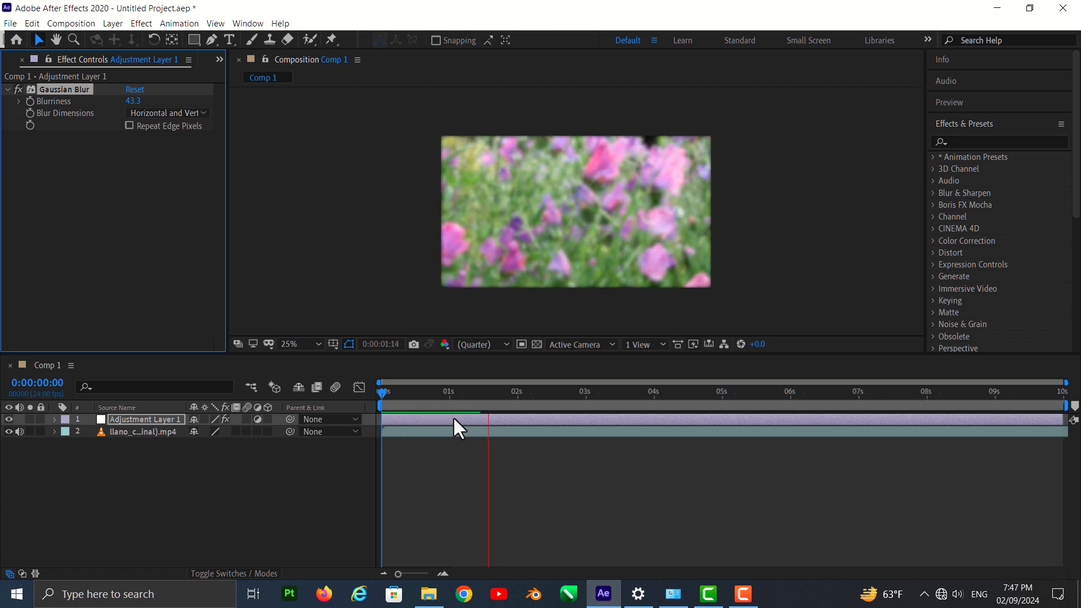
key("space")
left_click_drag(491, 393, 373, 397)
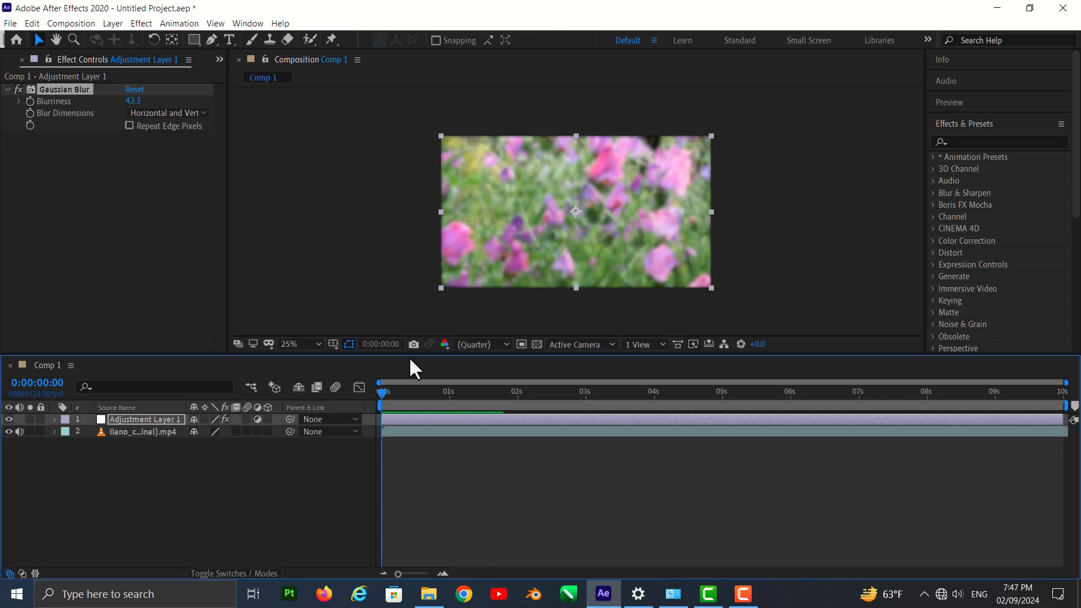
Step: Turn on Repeat Edge Pixels for the Gaussian Blur, preview the video and return to the first frame
left_click(126, 129)
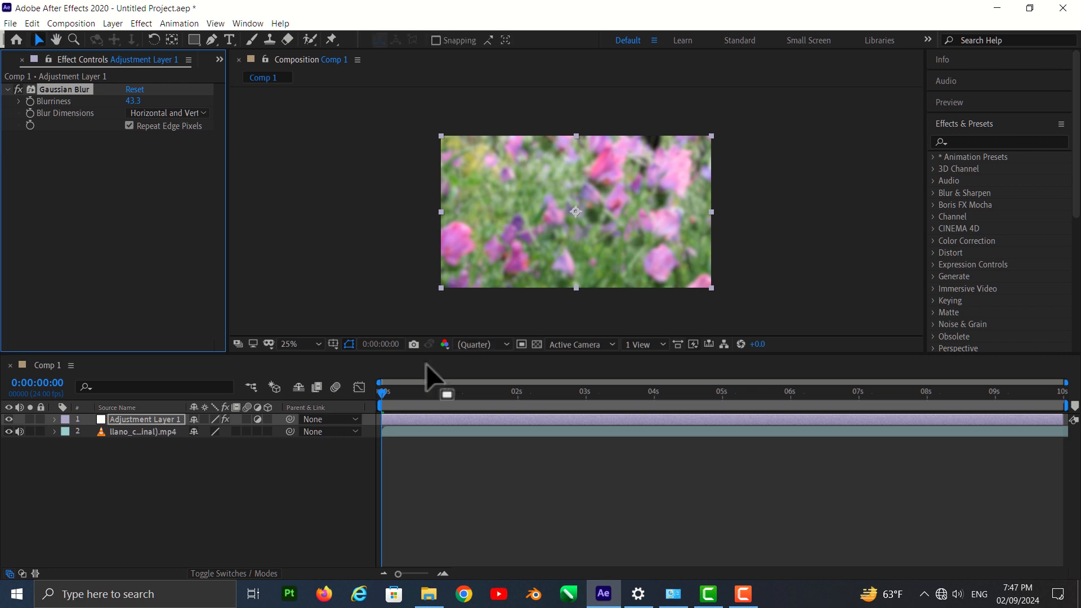
left_click(381, 394)
key("space")
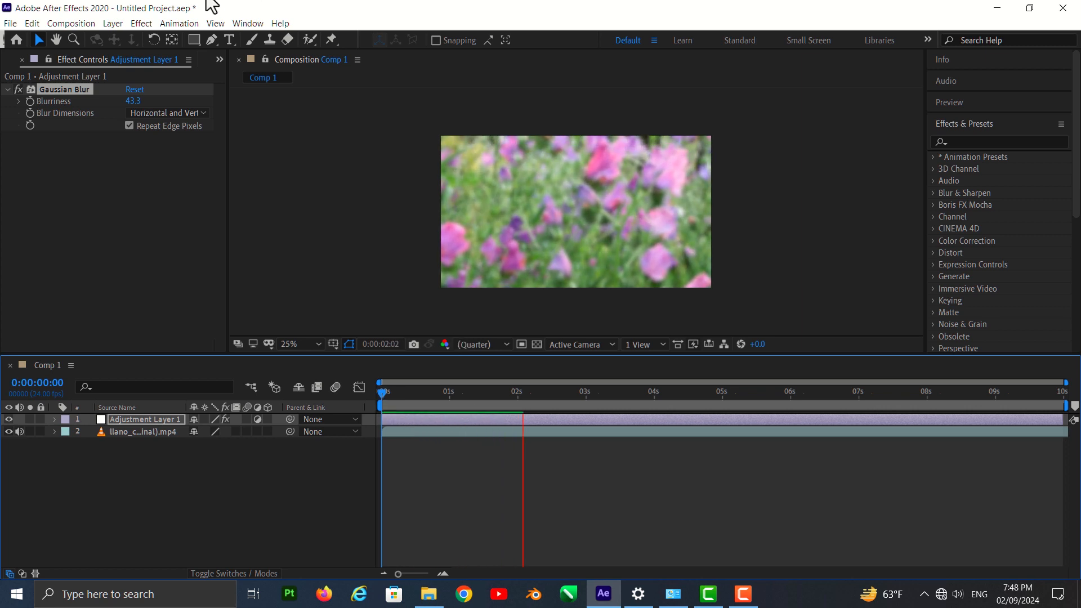
mouse_move(133, 101)
left_mouse_down()
mouse_move(290, 108)
mouse_move(130, 104)
left_mouse_up()
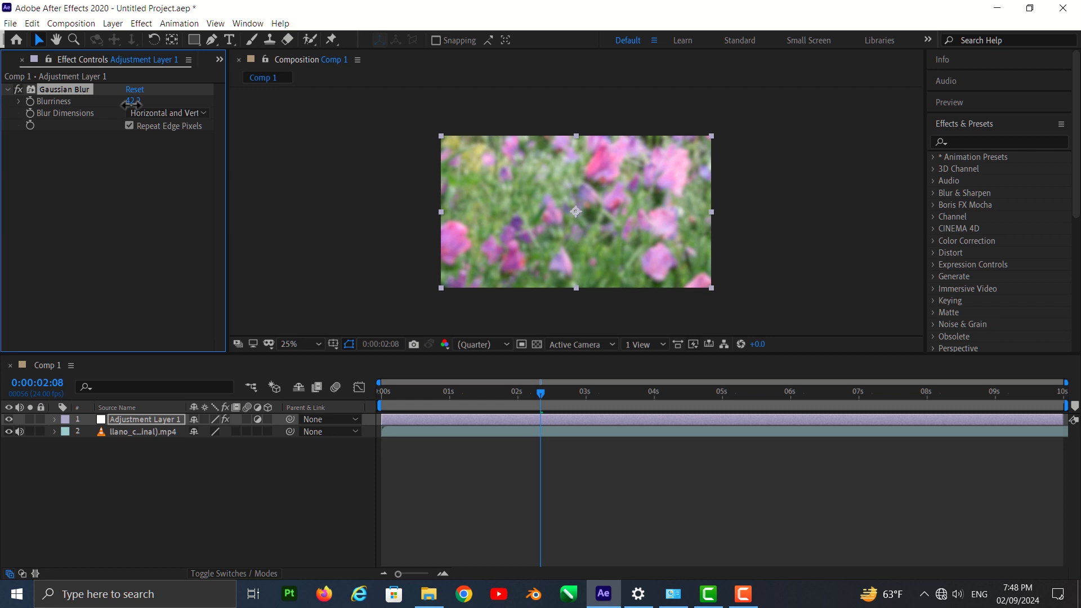
left_click_drag(536, 394, 376, 407)
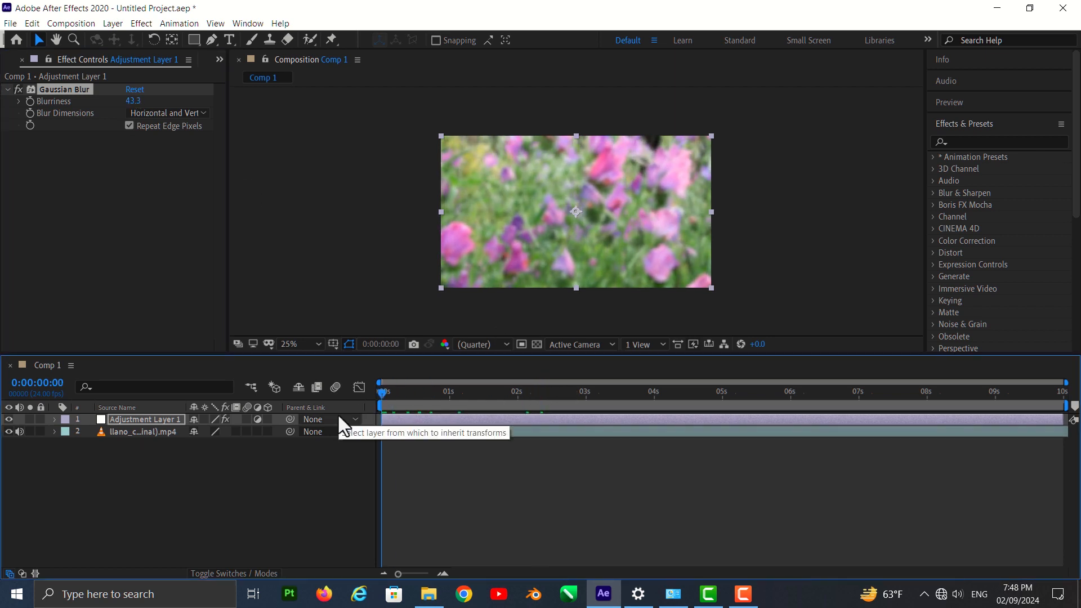
Step: Undo the Repeat Edge Pixels and Blurriness changes on the Gaussian Blur
key("ctrl+z")
key("ctrl+z")
key("ctrl+z")
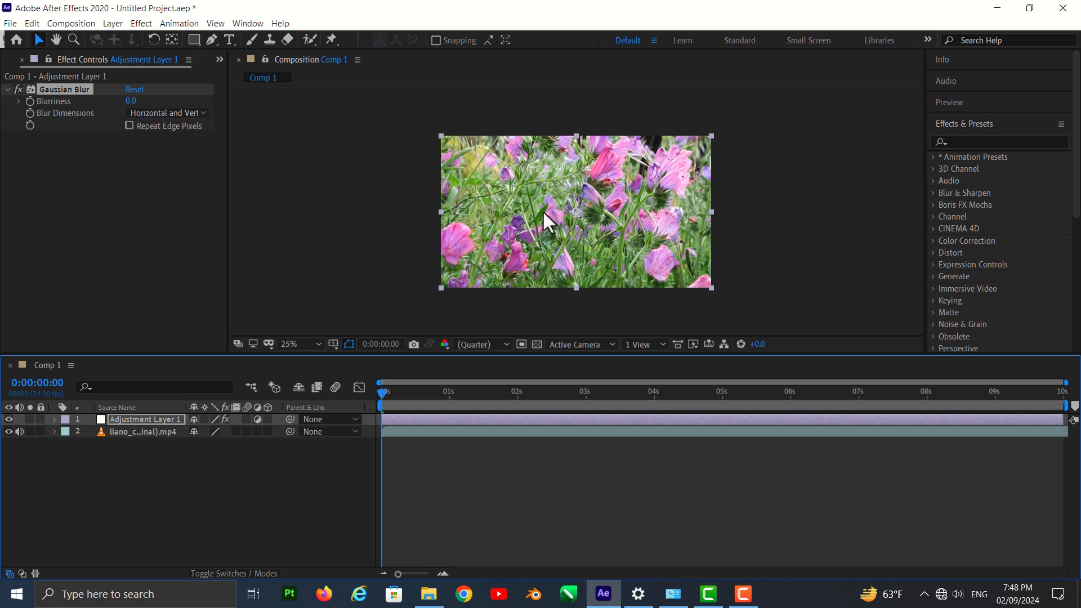
Step: Draw a closed five-point mask with the Pen tool around the flowers at the frame's centre on the adjustment layer
left_click(212, 41)
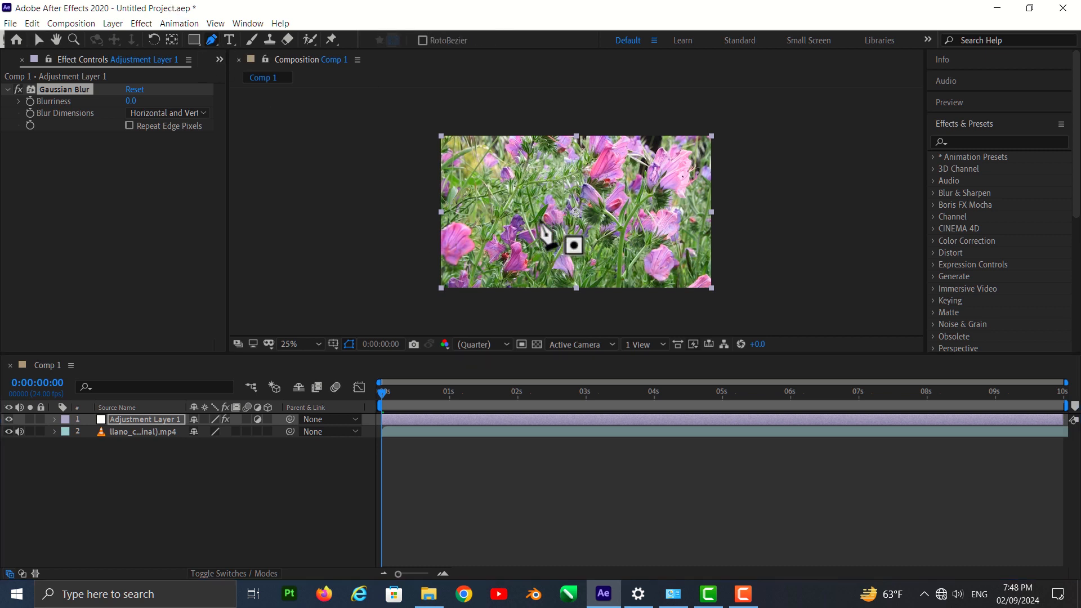
left_click(528, 192)
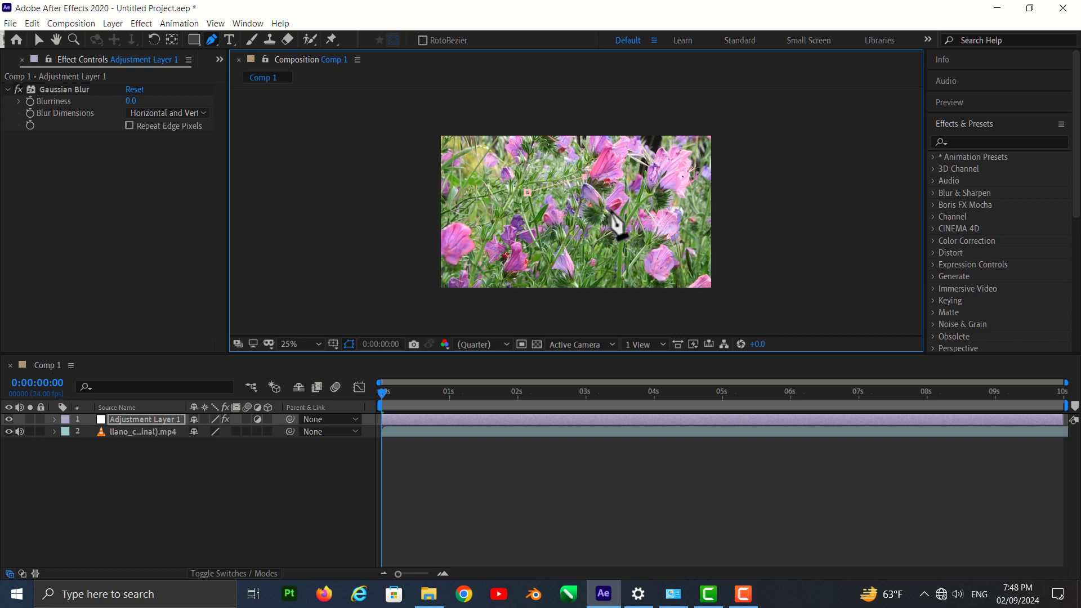
left_click(623, 210)
left_click(604, 246)
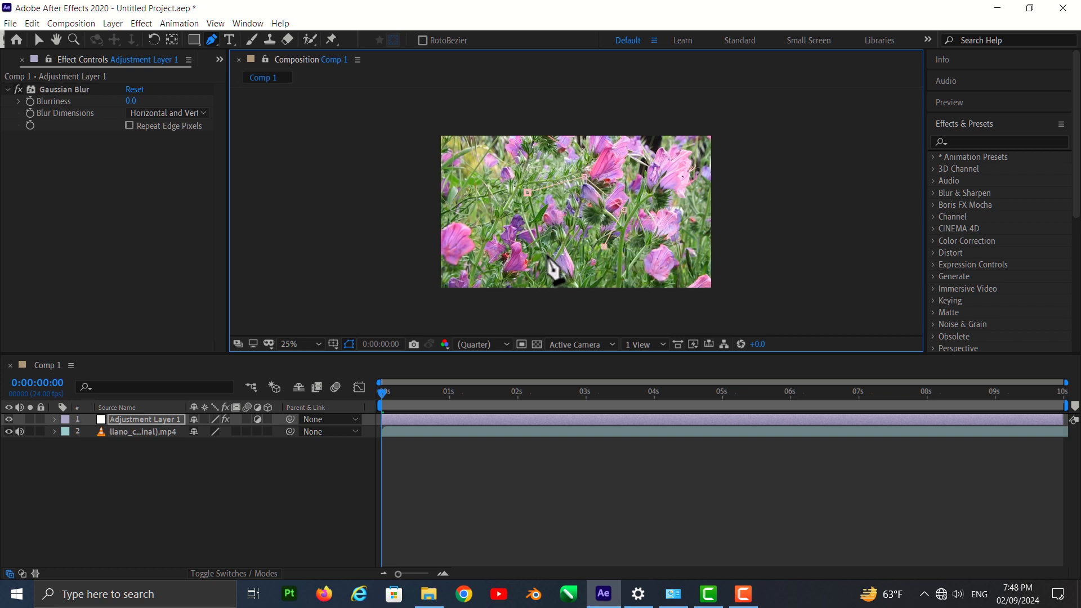
left_click(542, 251)
left_click(528, 193)
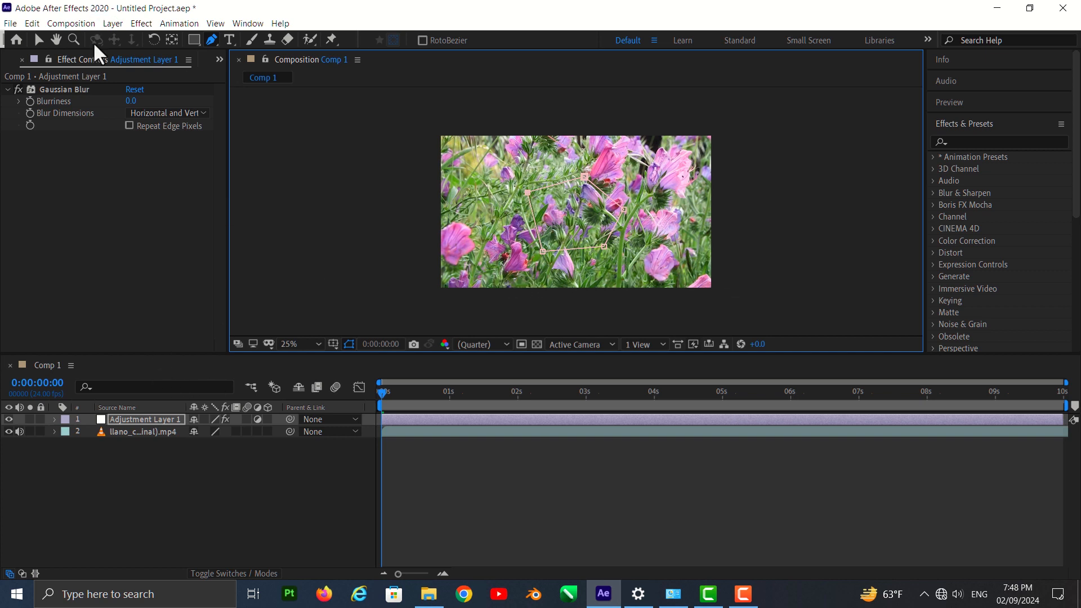
Step: Set the Gaussian Blur's Blurriness to 24.4, preview the masked blur and return to the first frame
left_click_drag(132, 102, 306, 115)
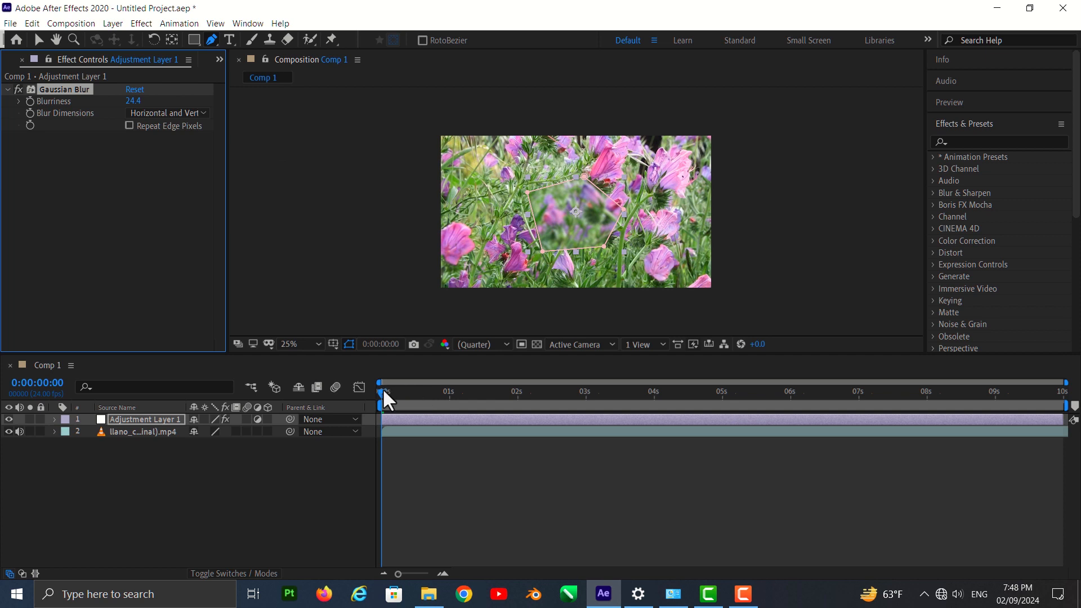
key("space")
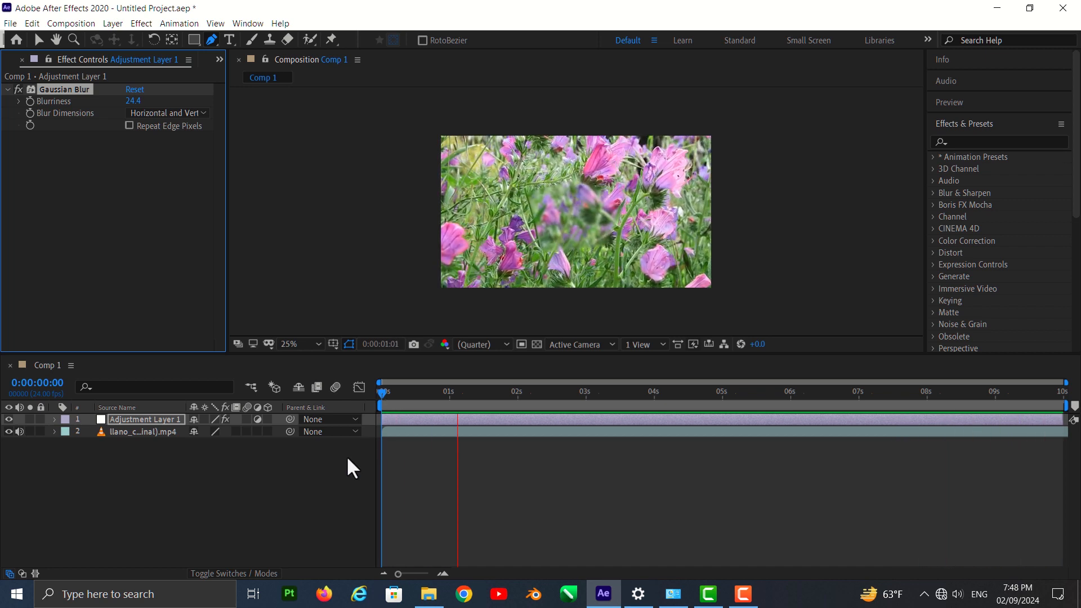
key("space")
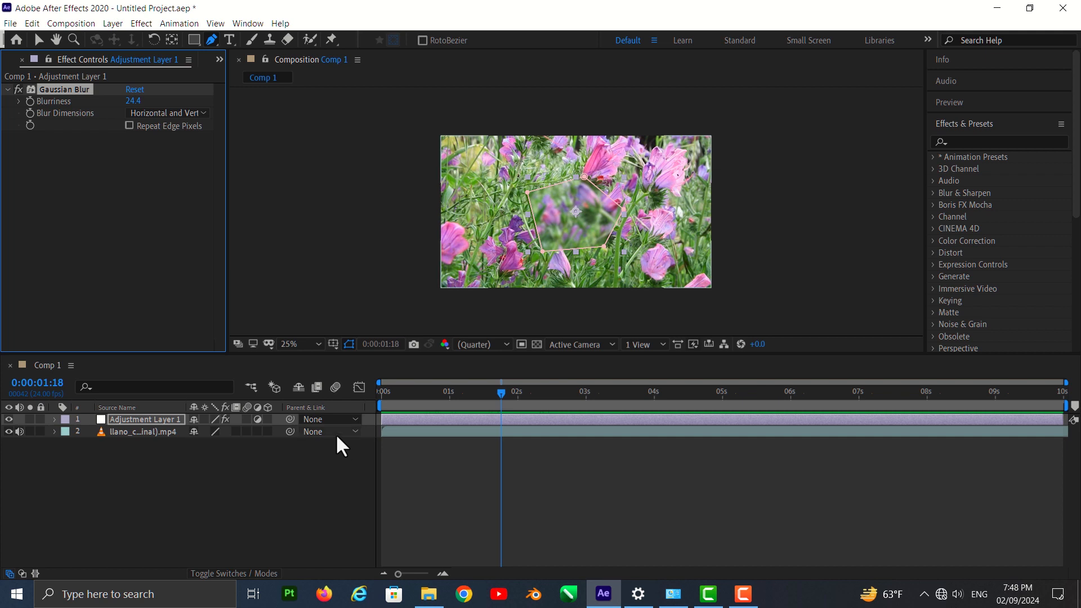
key("Home")
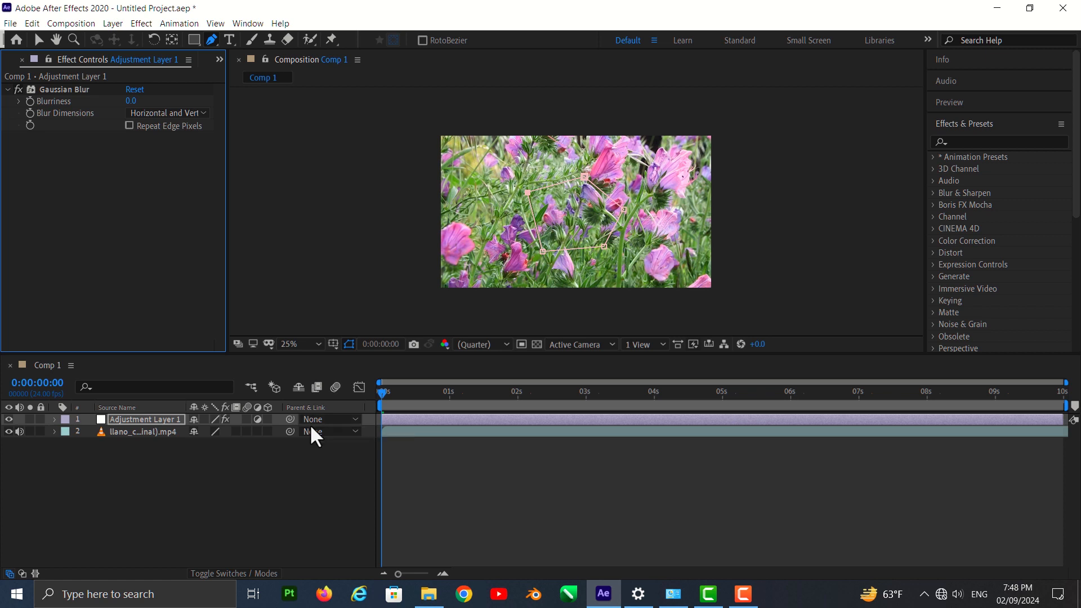
Step: Undo the Blurriness change and all points of the pen-drawn mask on the adjustment layer
key("ctrl+z")
key("ctrl+z")
key("ctrl+z")
key("ctrl+z")
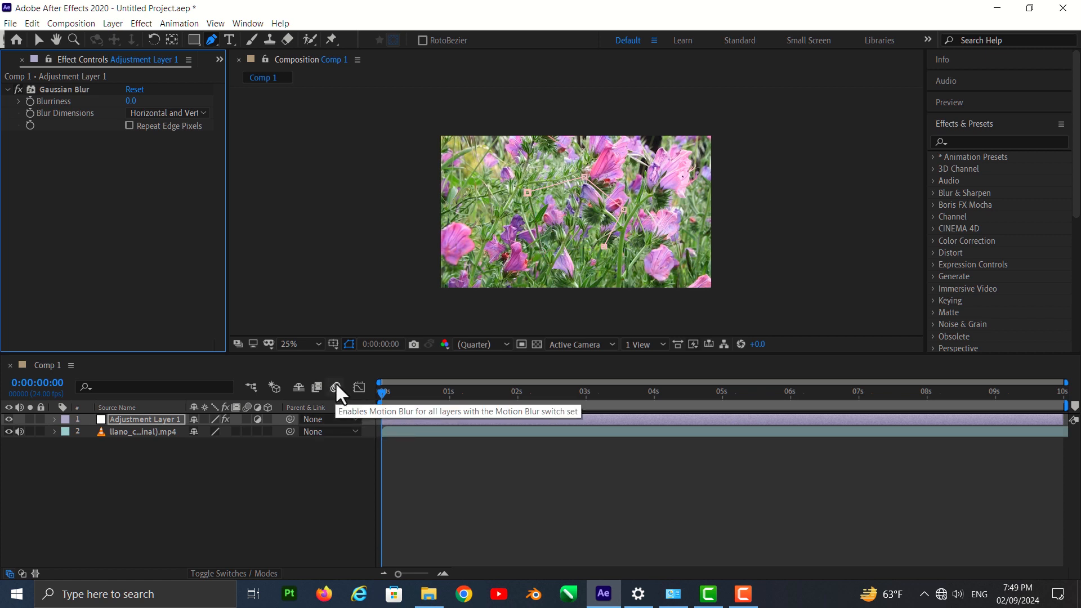
key("ctrl+z")
key("ctrl+z")
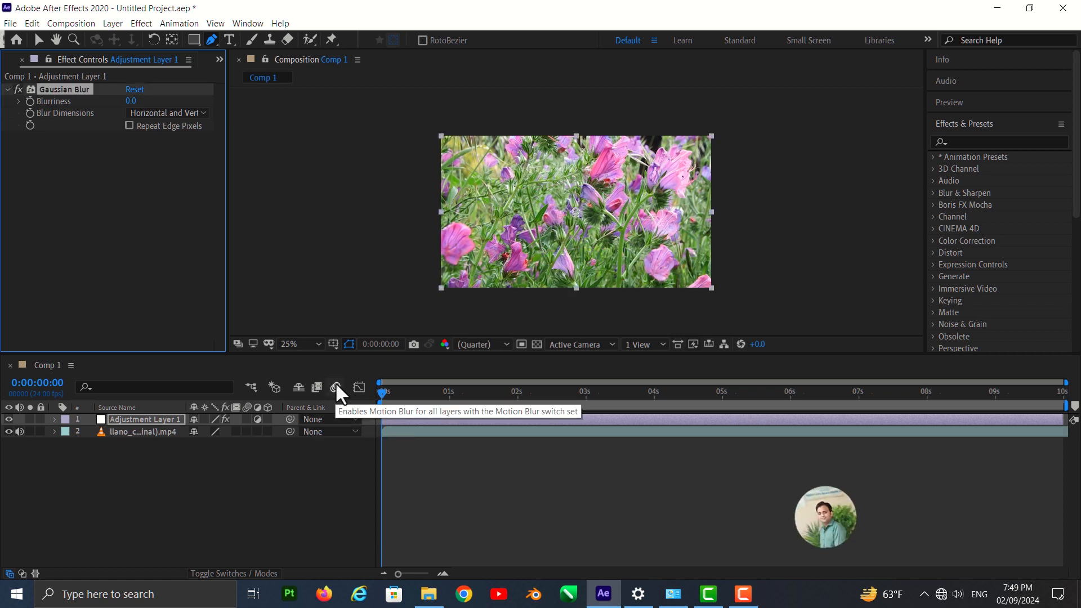
Step: Draw a circular mask with the Ellipse tool slightly left of the frame's centre on the adjustment layer
left_click_drag(198, 42, 236, 70)
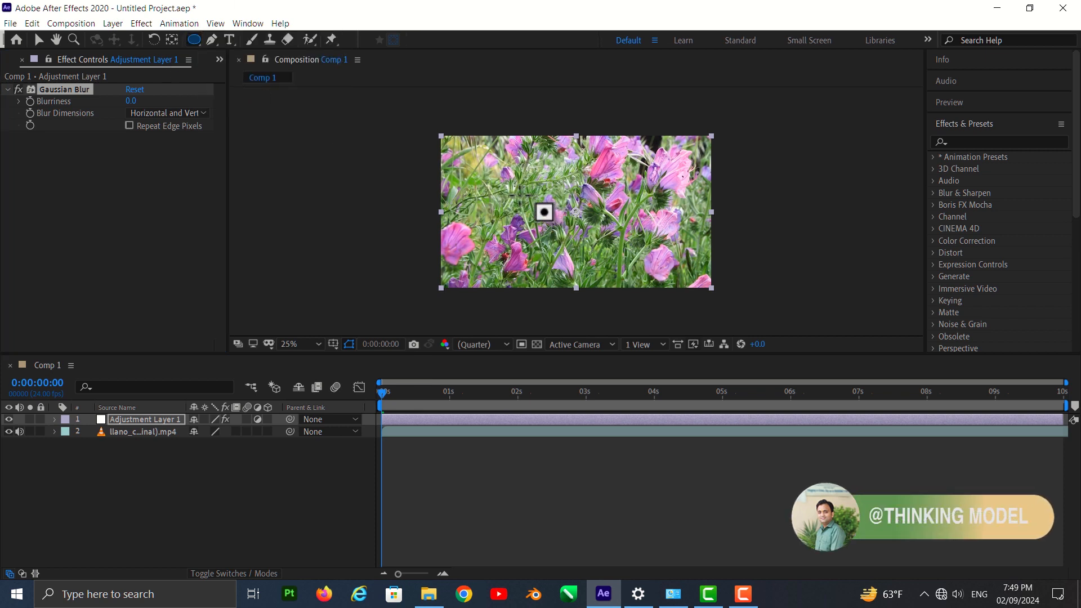
mouse_move(519, 193)
left_mouse_down()
mouse_move(588, 263)
mouse_move(578, 264)
left_mouse_up()
key("ctrl+z")
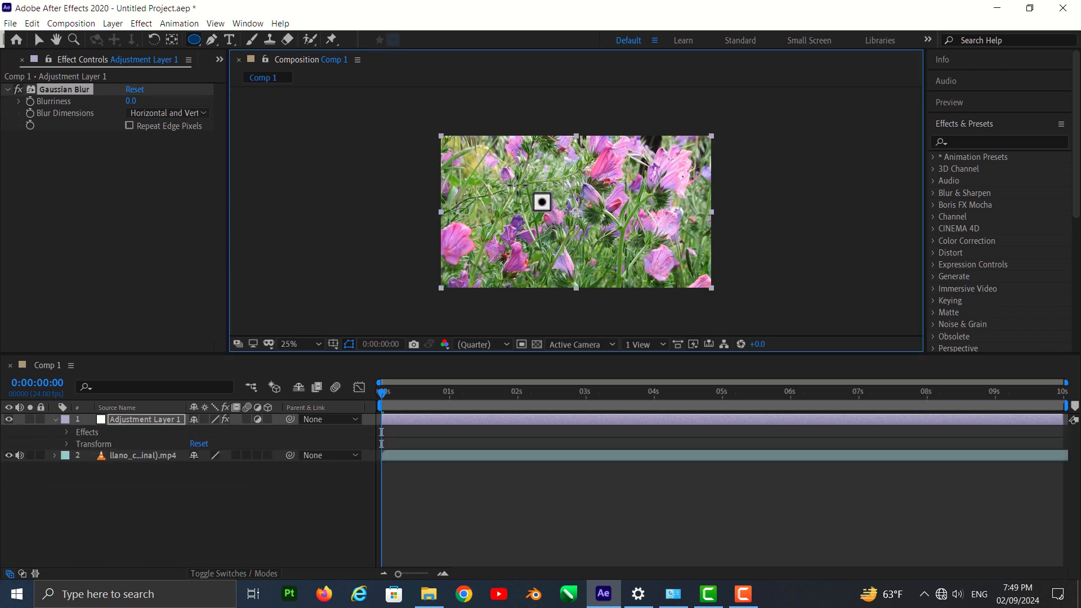
left_click_drag(517, 185, 573, 241)
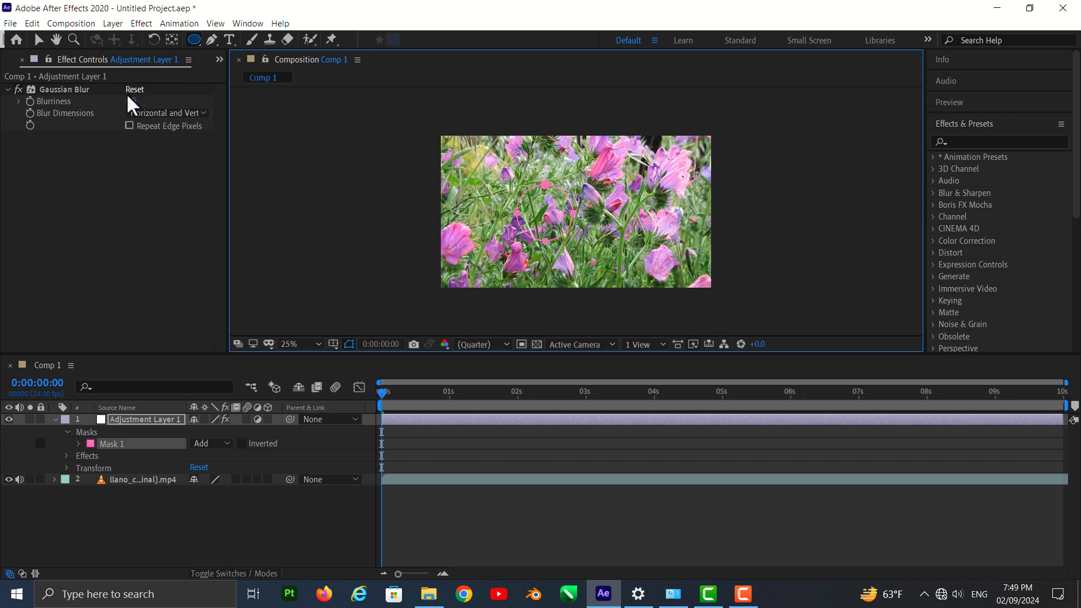
Step: Set the Gaussian Blur's Blurriness to 27.3, preview the circular blur and return to the first frame
left_click_drag(131, 101, 338, 114)
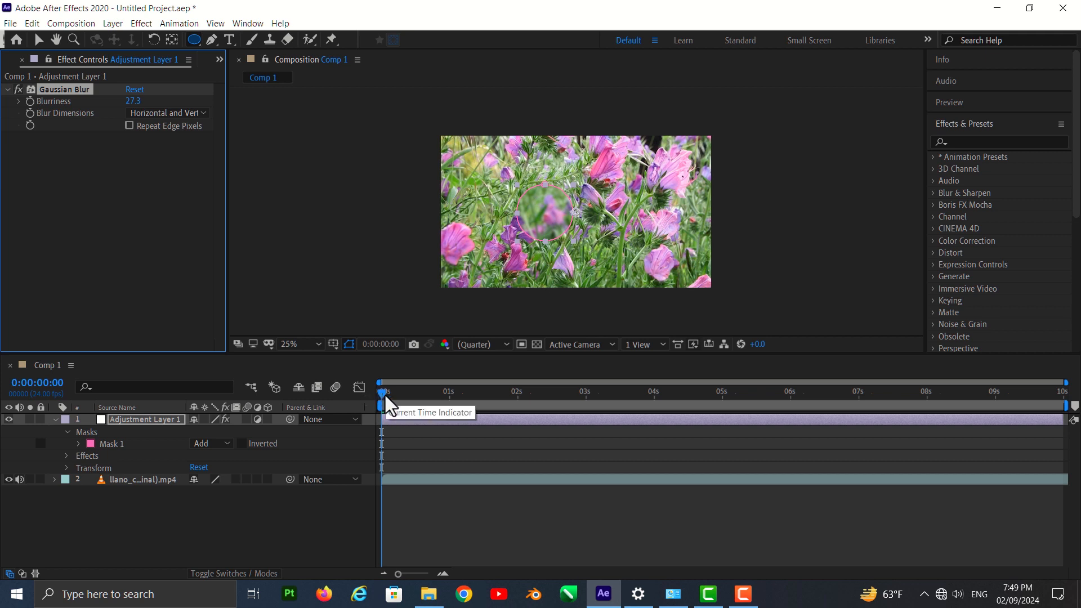
key("space")
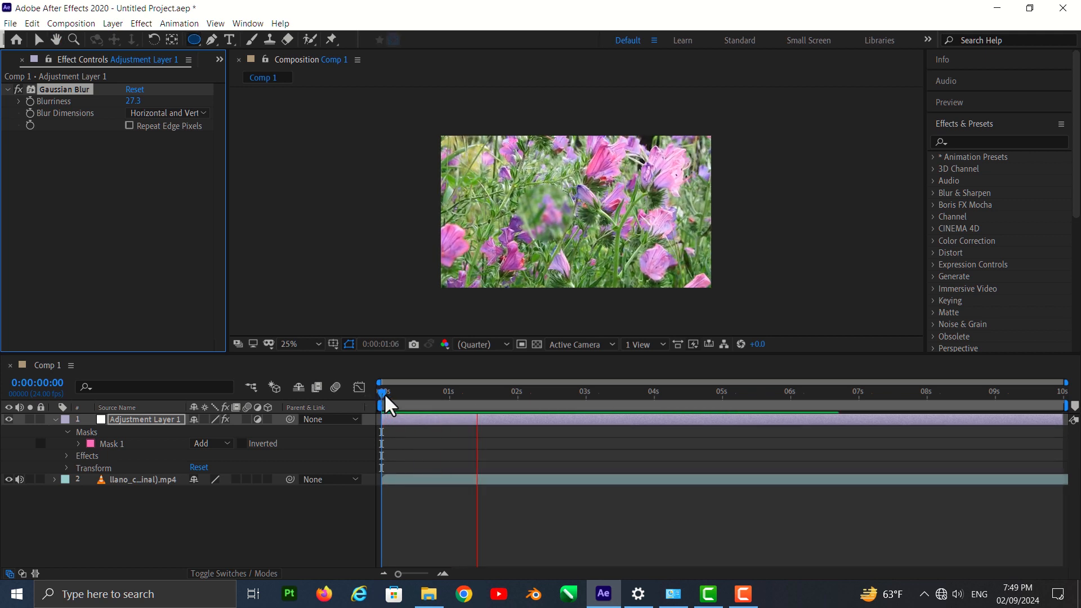
key("space")
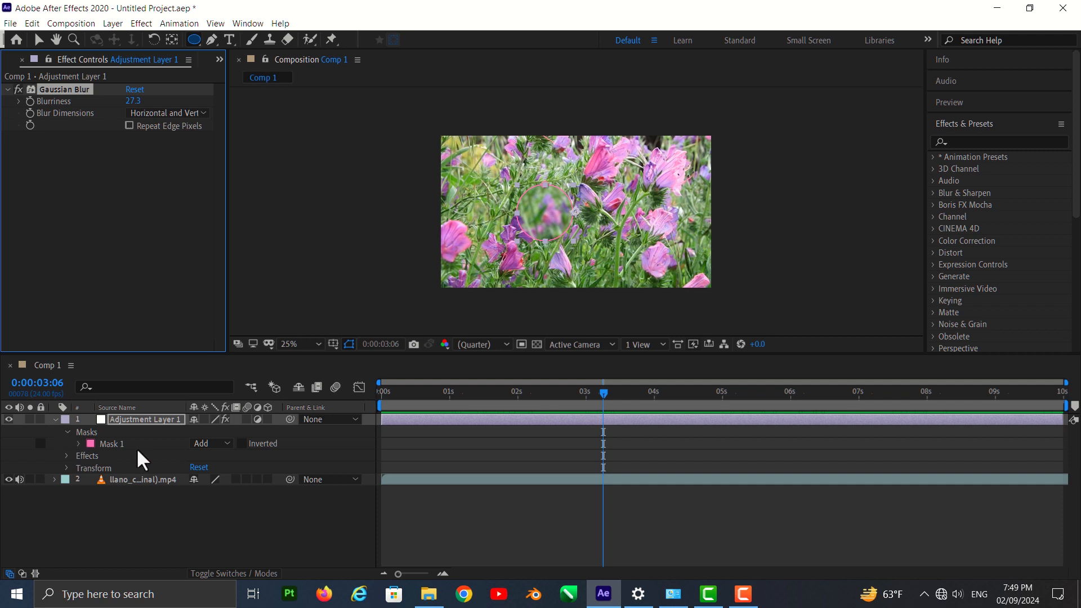
left_click_drag(603, 392, 565, 393)
key("Home")
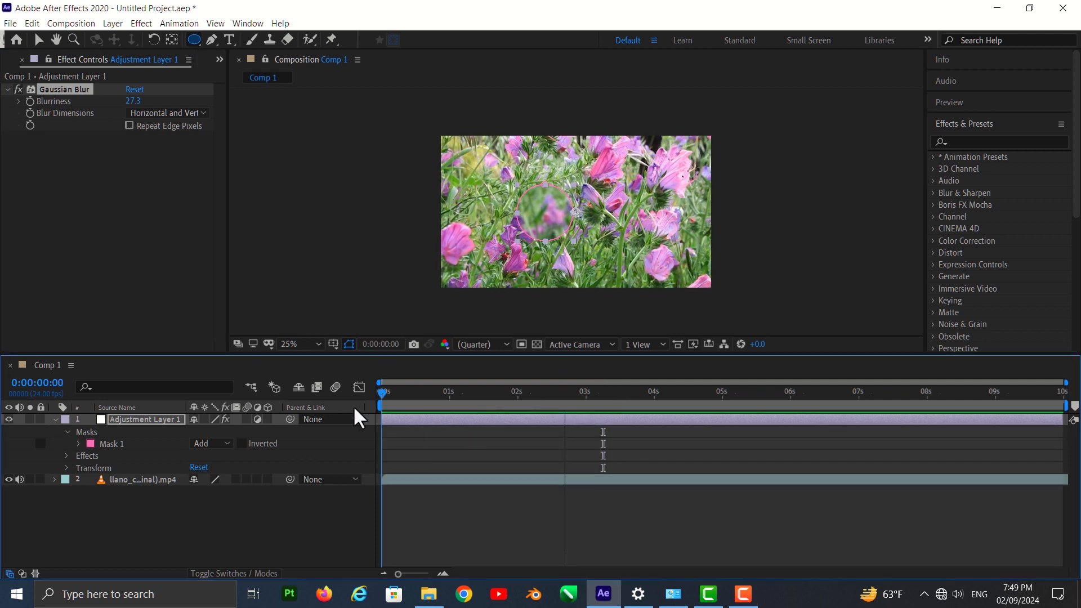
left_click(67, 456)
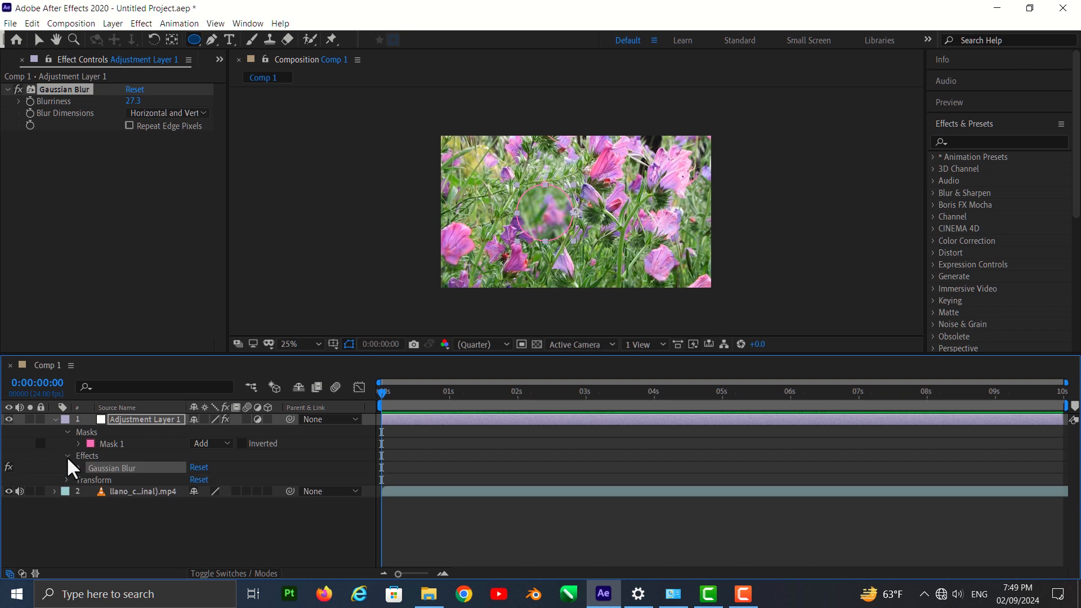
left_click(67, 456)
left_click(67, 469)
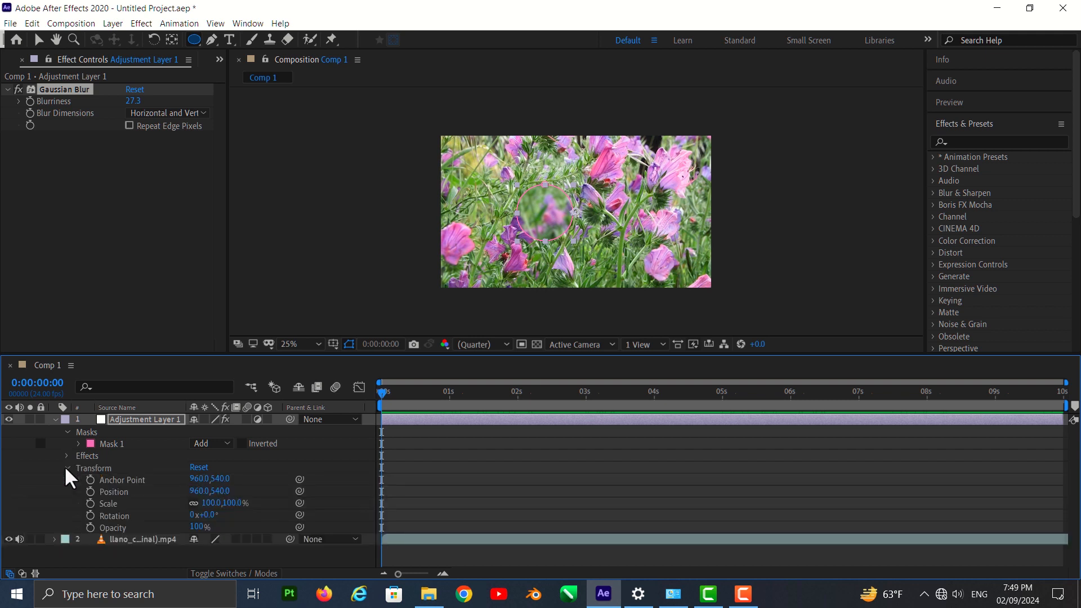
left_click(67, 468)
left_click(68, 432)
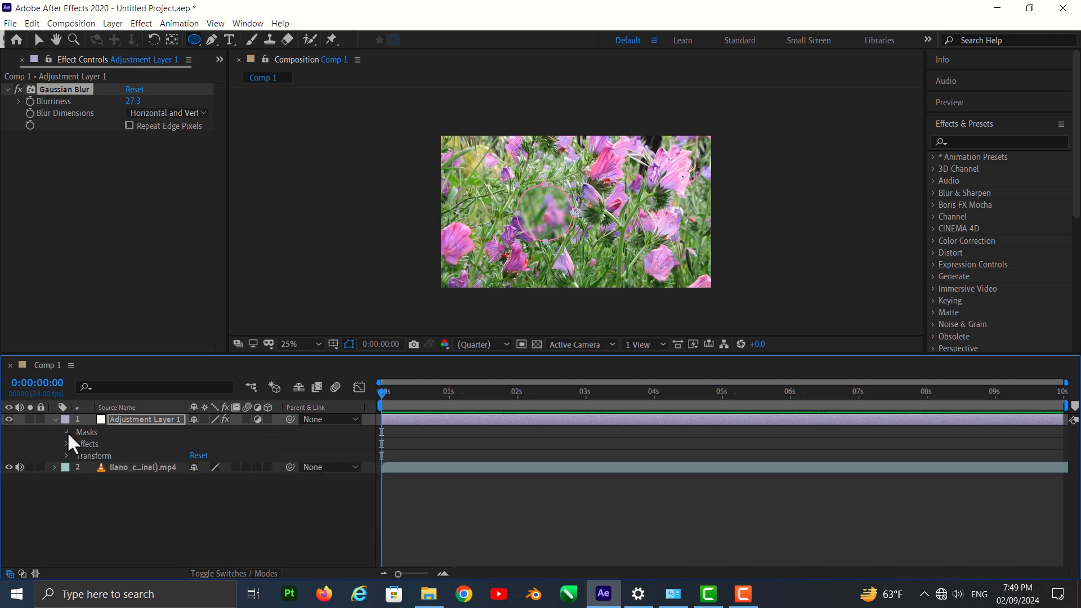
left_click(67, 432)
Step: Enable Mask Path keyframing for Mask 1 at the first frame and activate the Selection tool
left_click(79, 443)
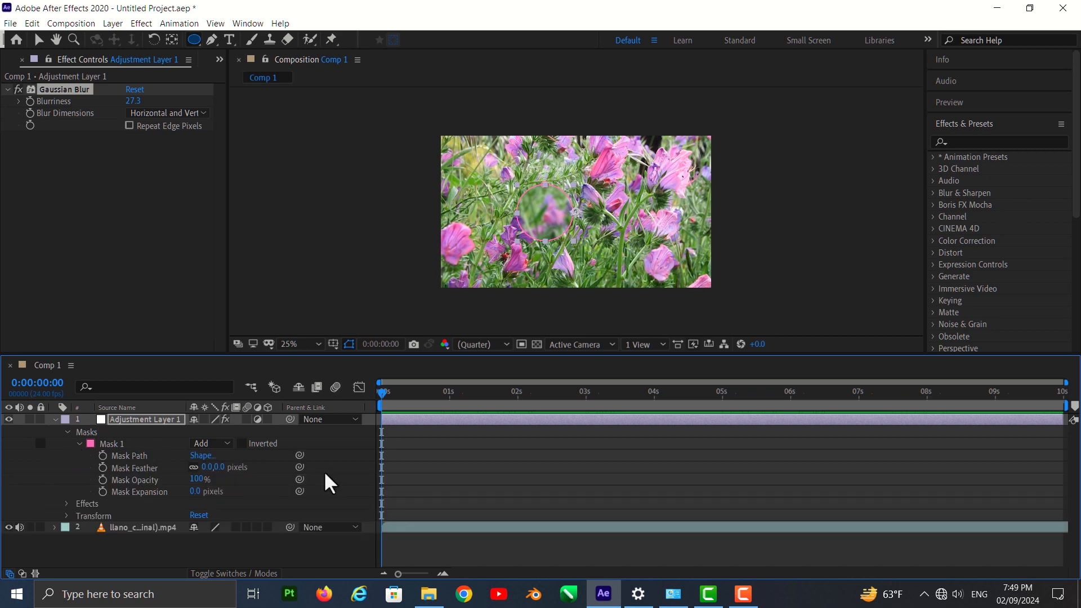
left_click(102, 455)
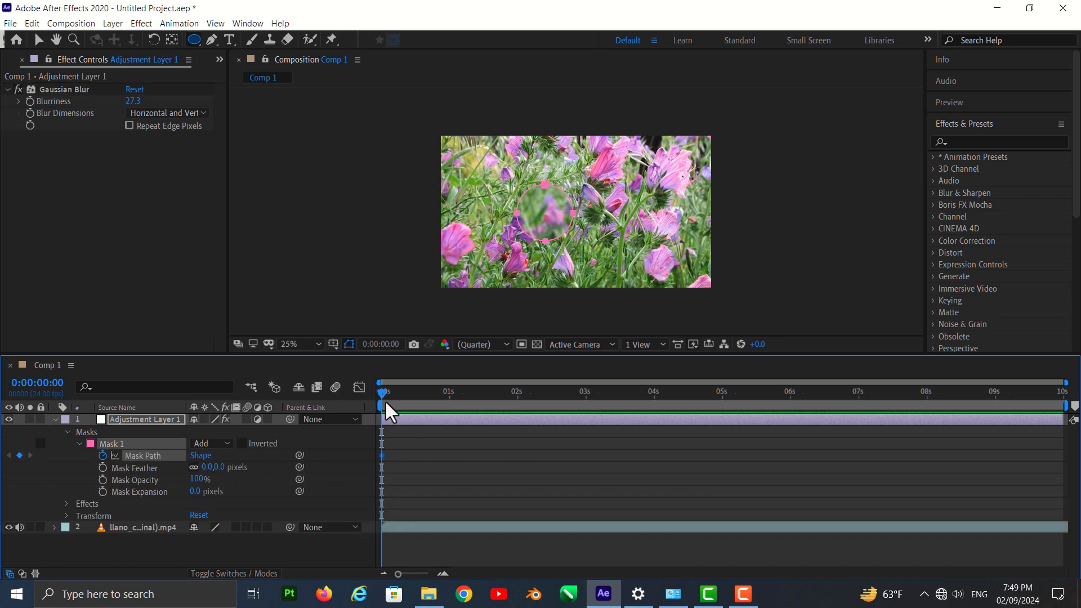
left_click_drag(385, 402, 519, 425)
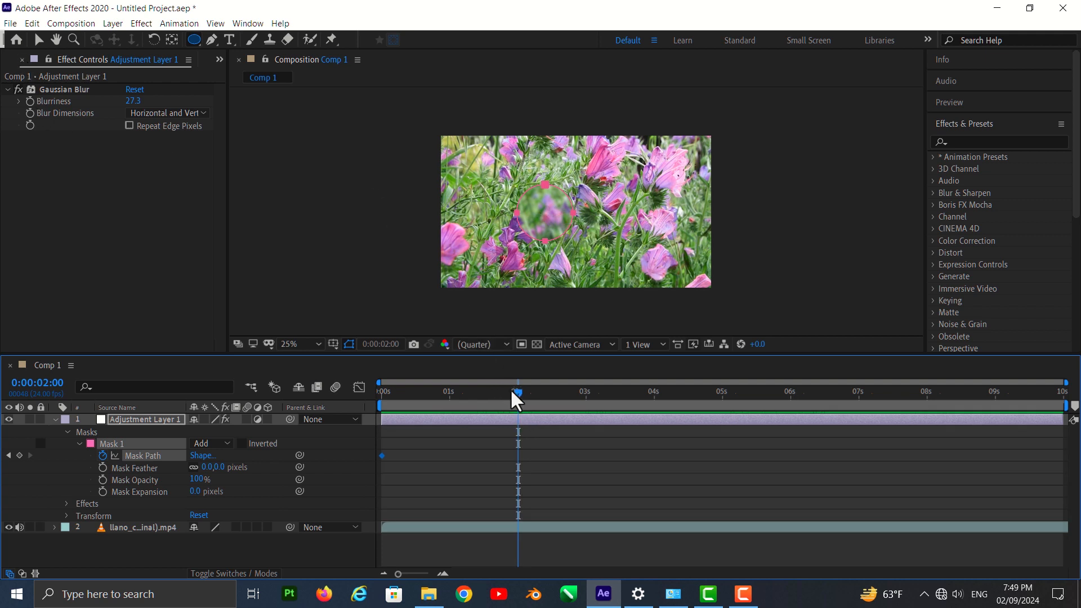
left_click_drag(521, 402, 350, 415)
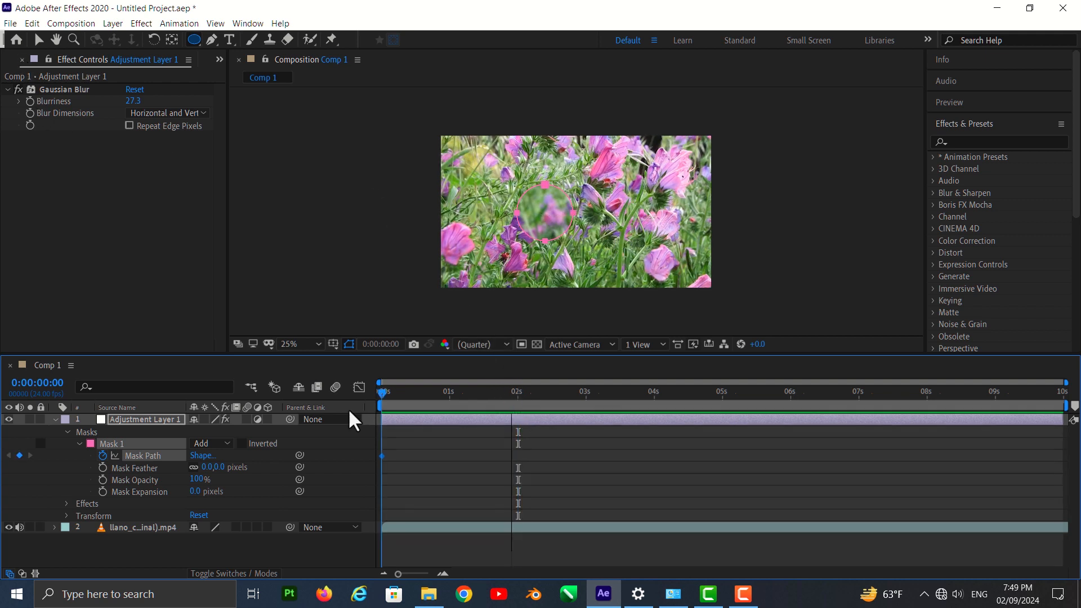
left_click(37, 40)
left_click(513, 221)
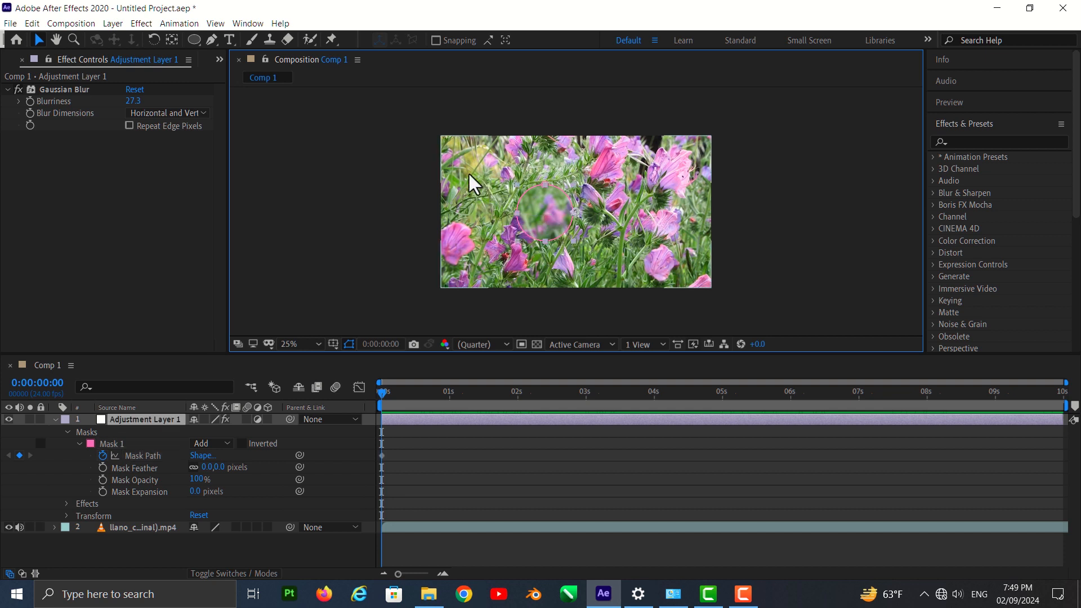
left_click_drag(410, 159, 563, 236)
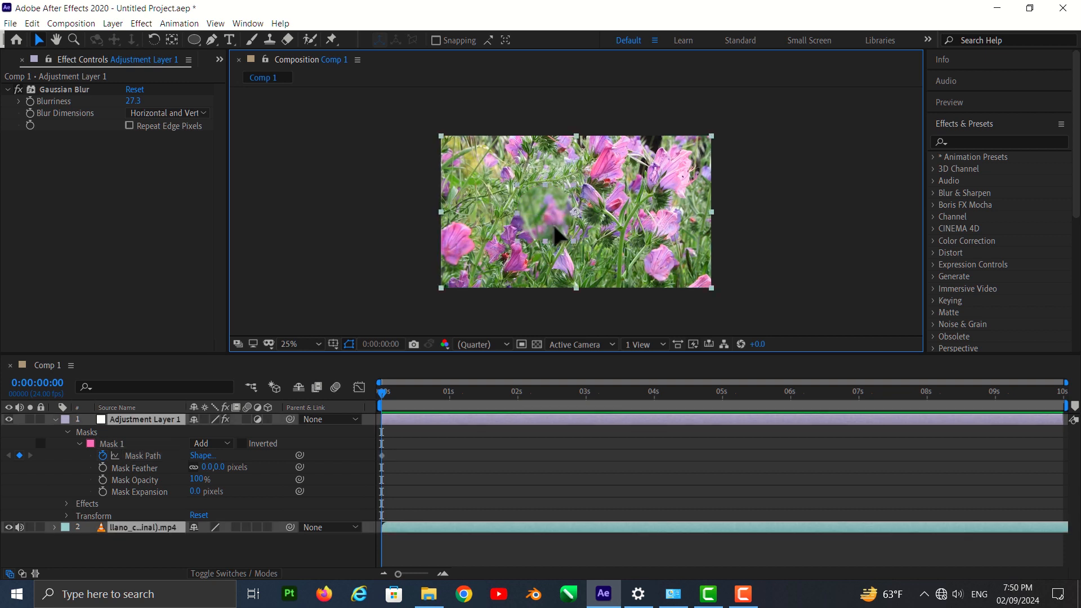
left_click(740, 260)
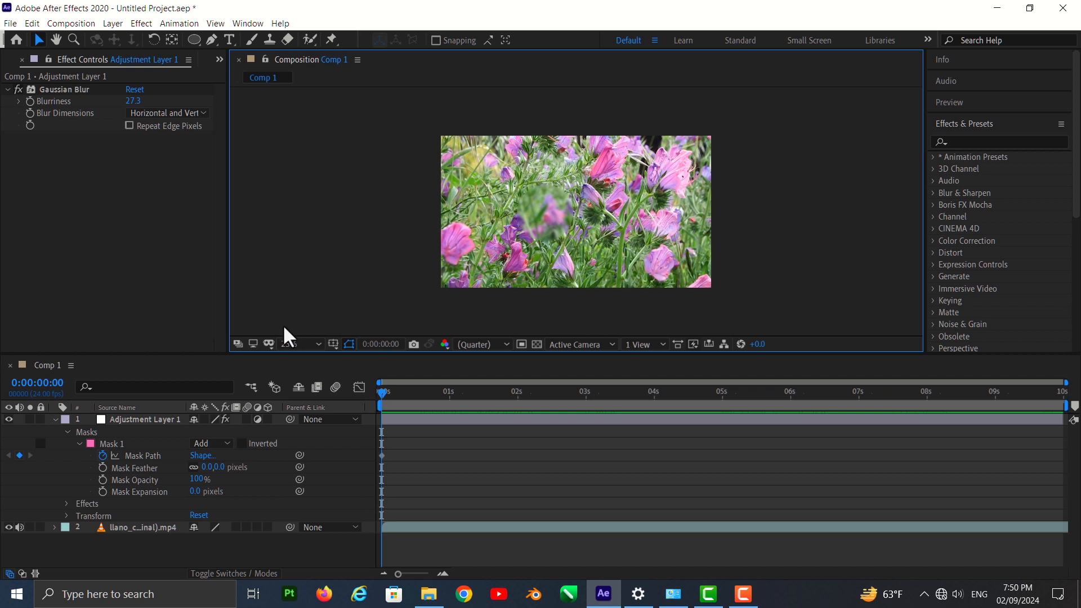
left_click(113, 450)
left_click(545, 224)
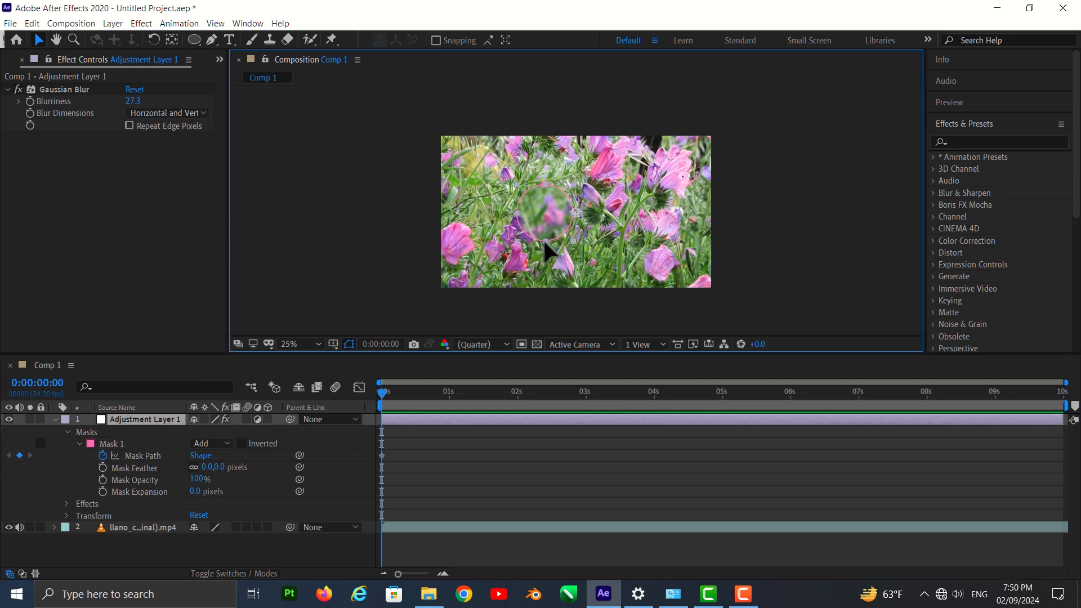
left_click_drag(544, 242, 500, 240)
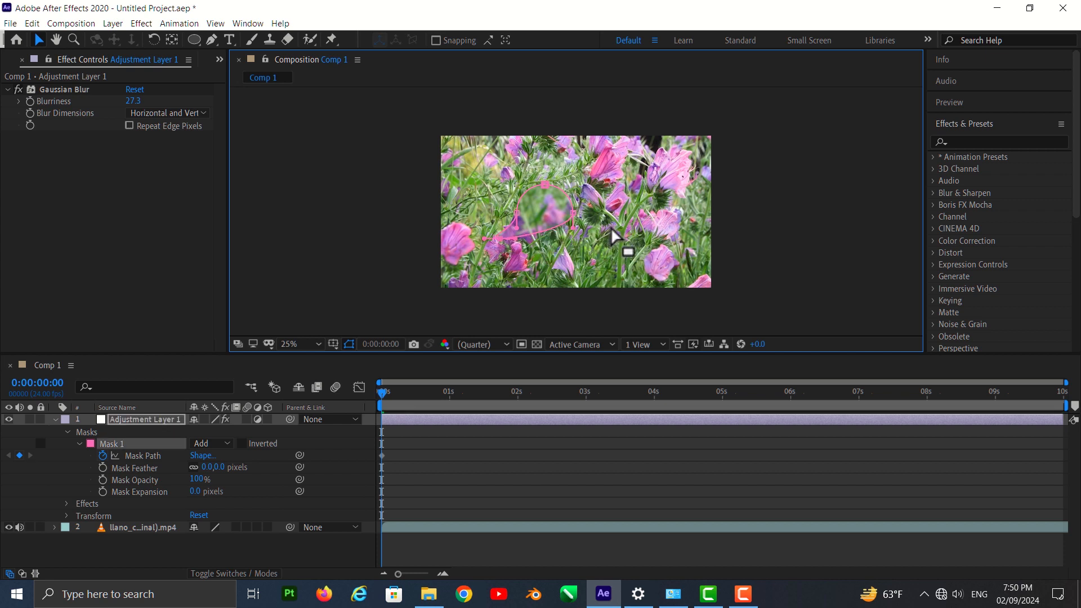
key("ctrl+z")
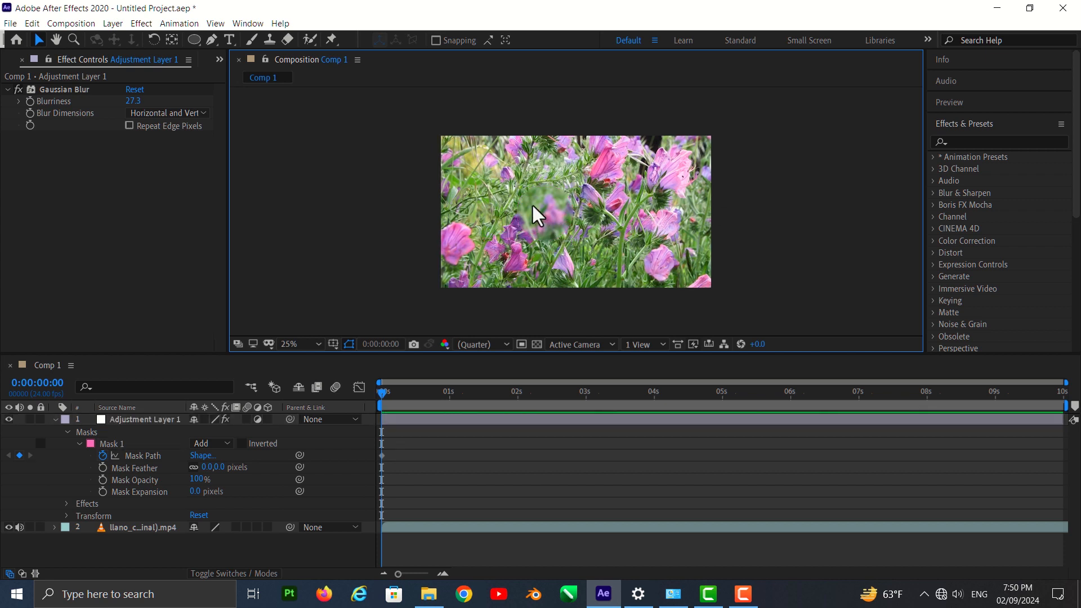
Step: Move the whole circular mask to the frame's left edge at the first frame and go to 0:00:02:00
left_click_drag(538, 215, 469, 215)
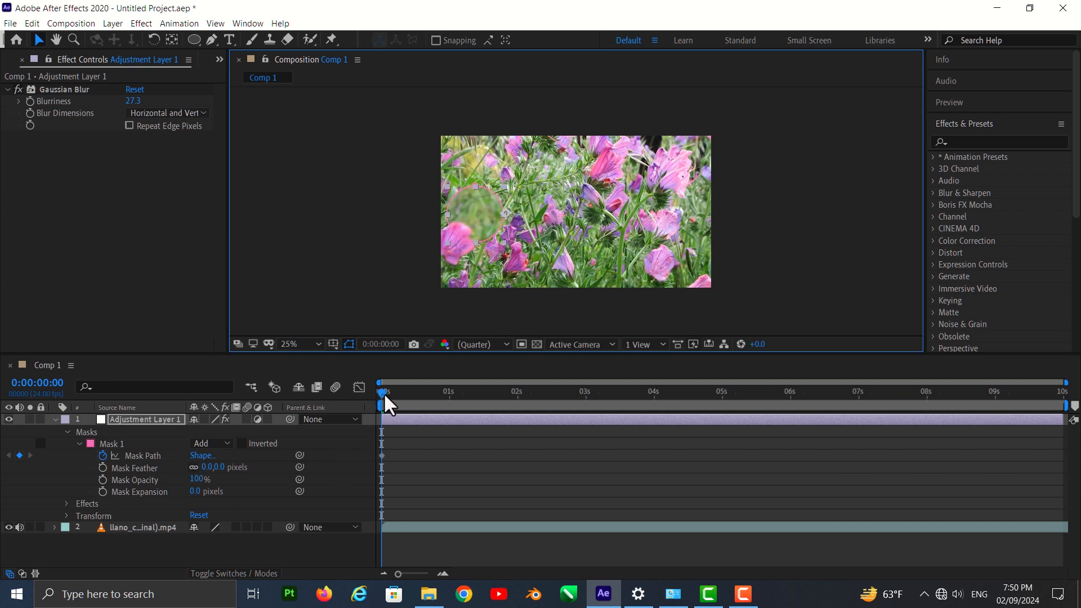
left_click_drag(386, 403, 526, 417)
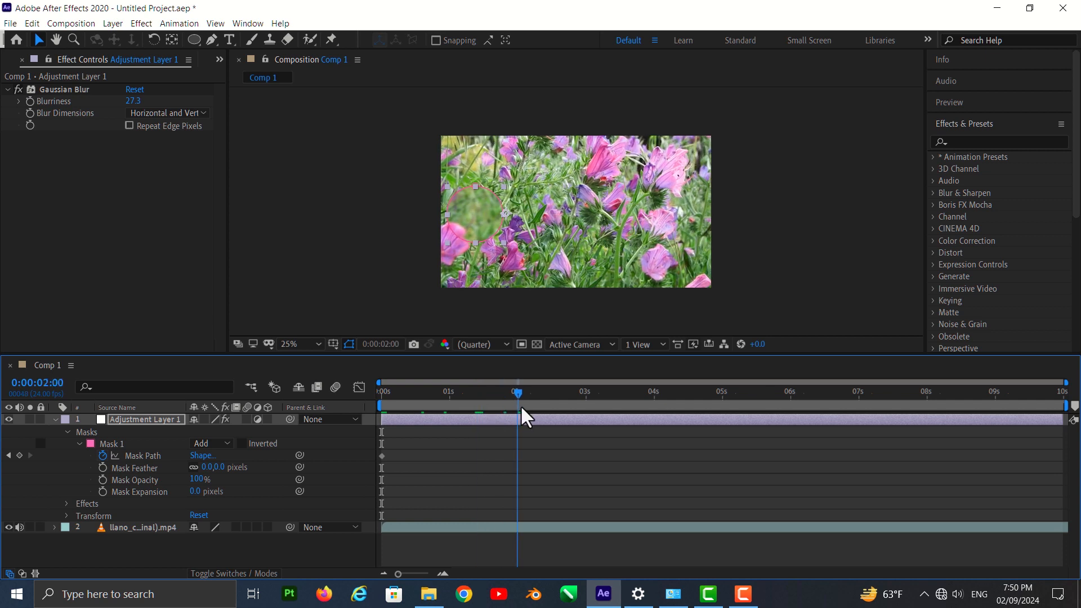
left_click(482, 229)
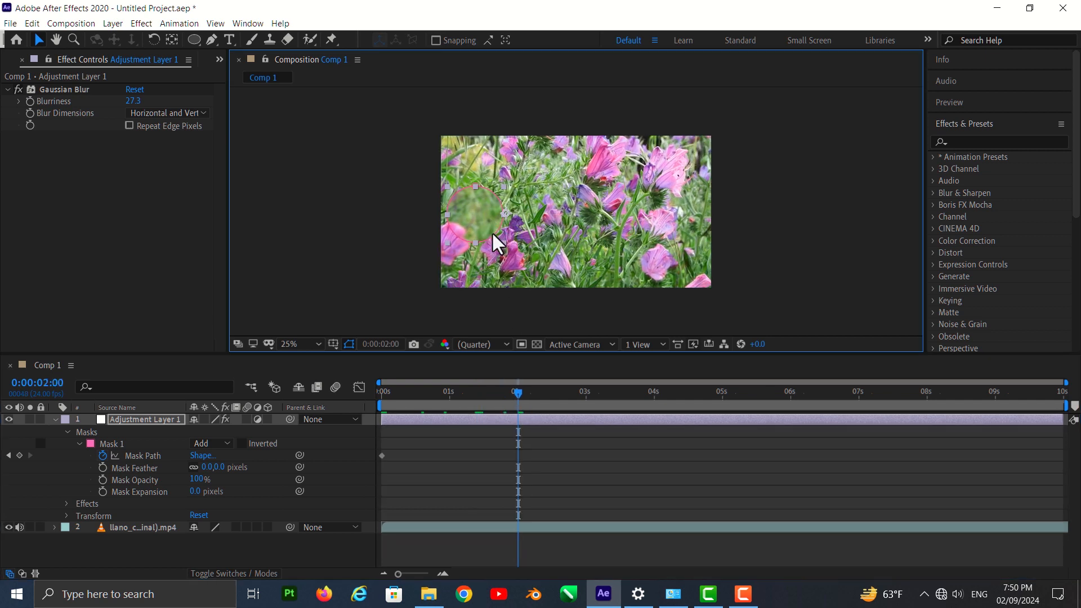
left_click_drag(493, 244, 519, 244)
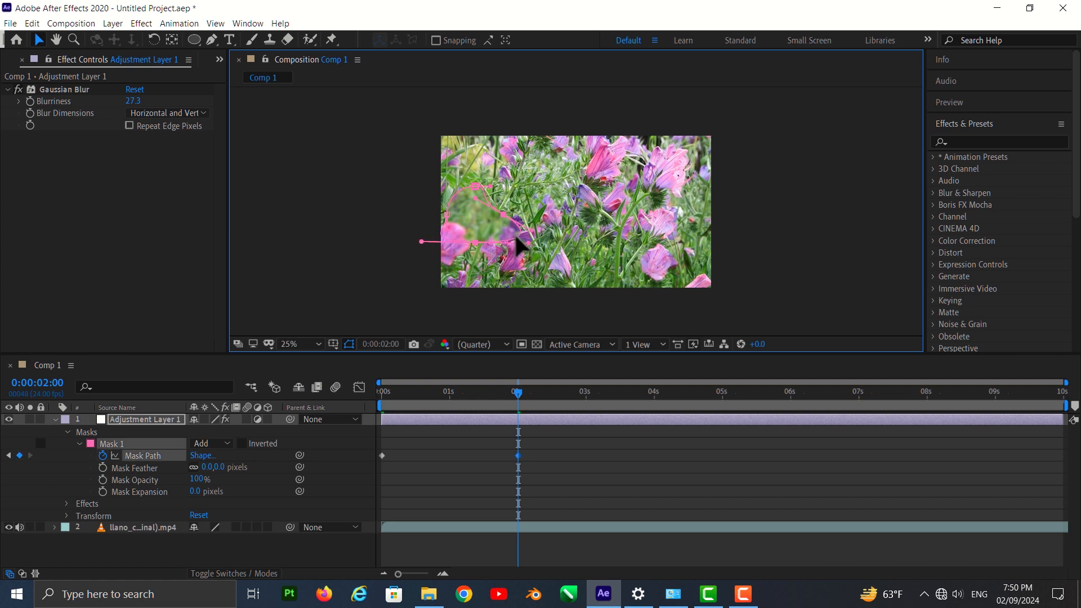
key("ctrl+z")
left_click_drag(451, 225, 458, 227)
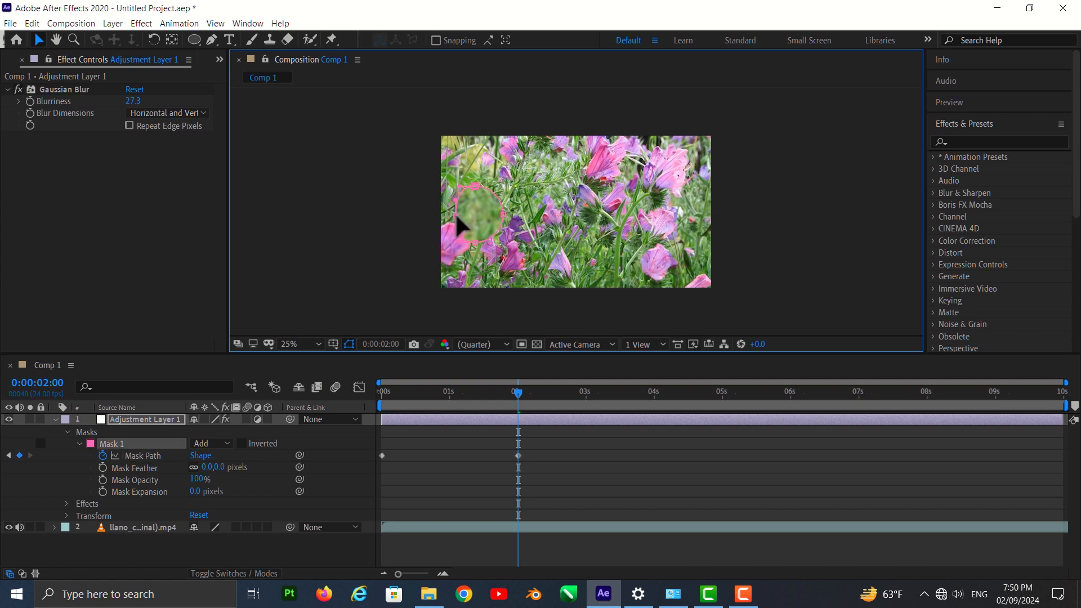
key("ctrl+z")
left_click_drag(416, 179, 479, 230)
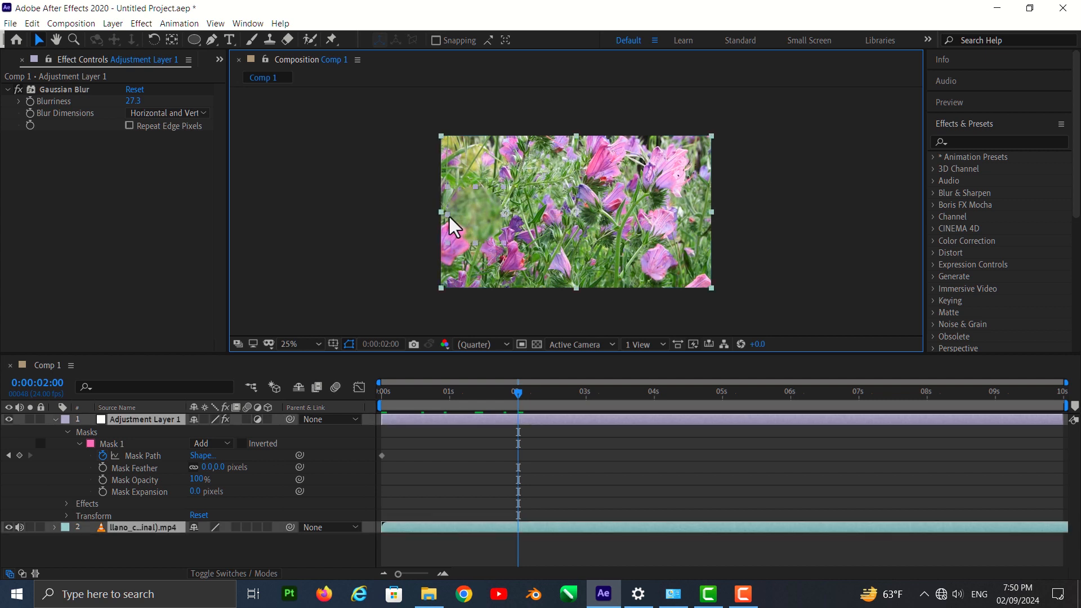
Step: Move the whole of Mask 1 across to the frame's right edge at 0:00:02:00 to keyframe its path
left_click(119, 443)
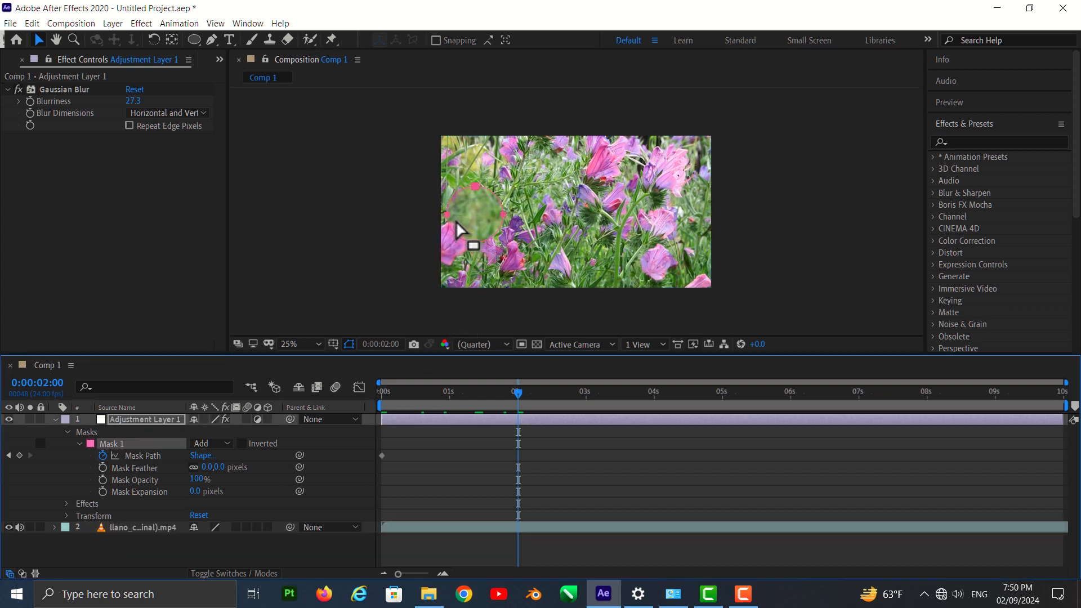
left_click_drag(449, 217, 654, 211)
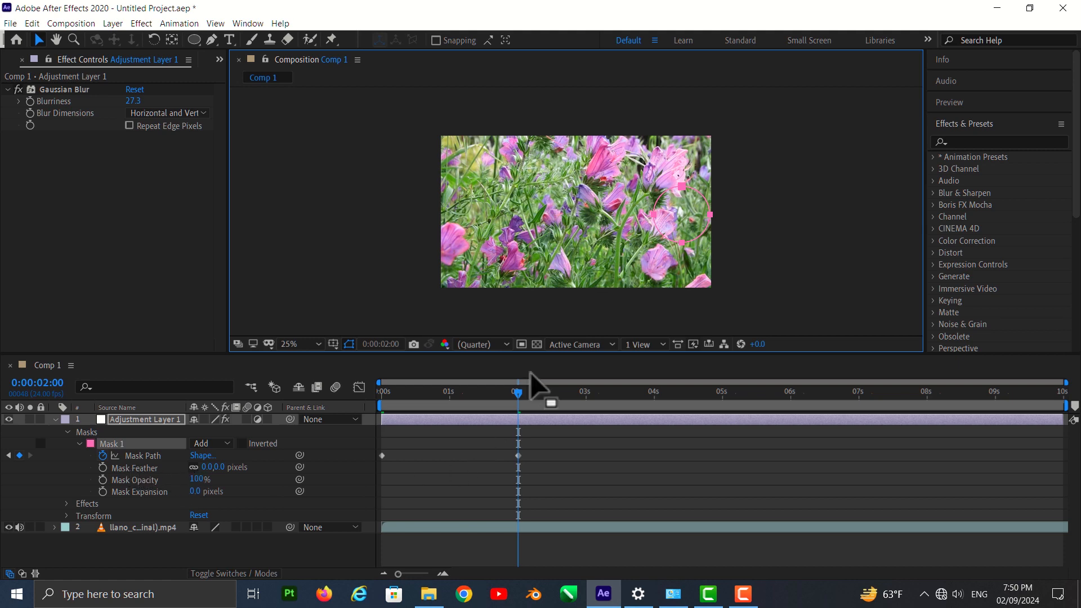
Step: Preview the animated mask from the first frame
left_click_drag(517, 394, 369, 419)
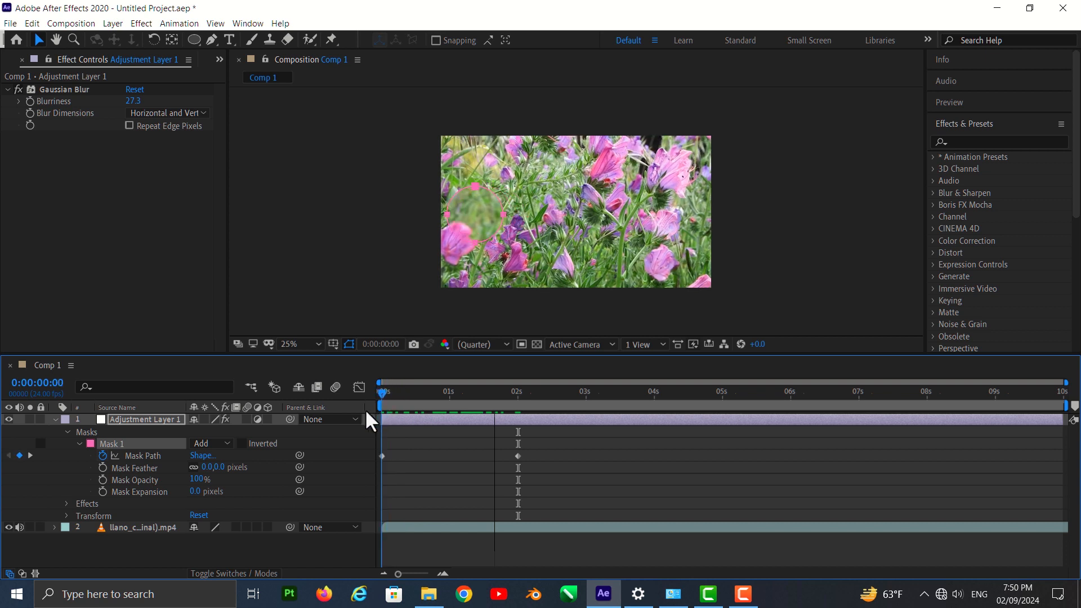
key("space")
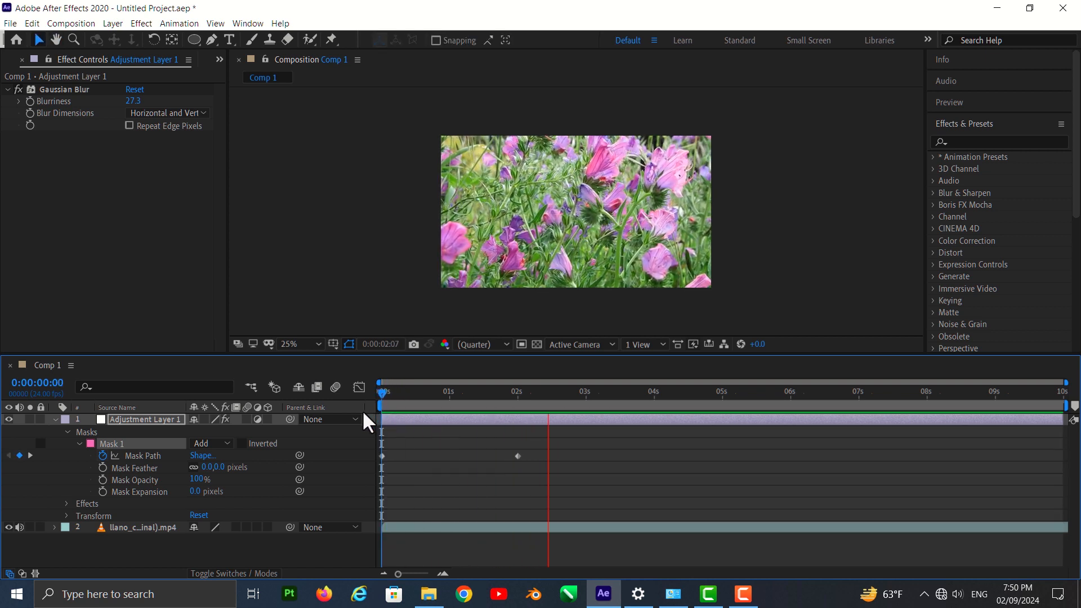
key("space")
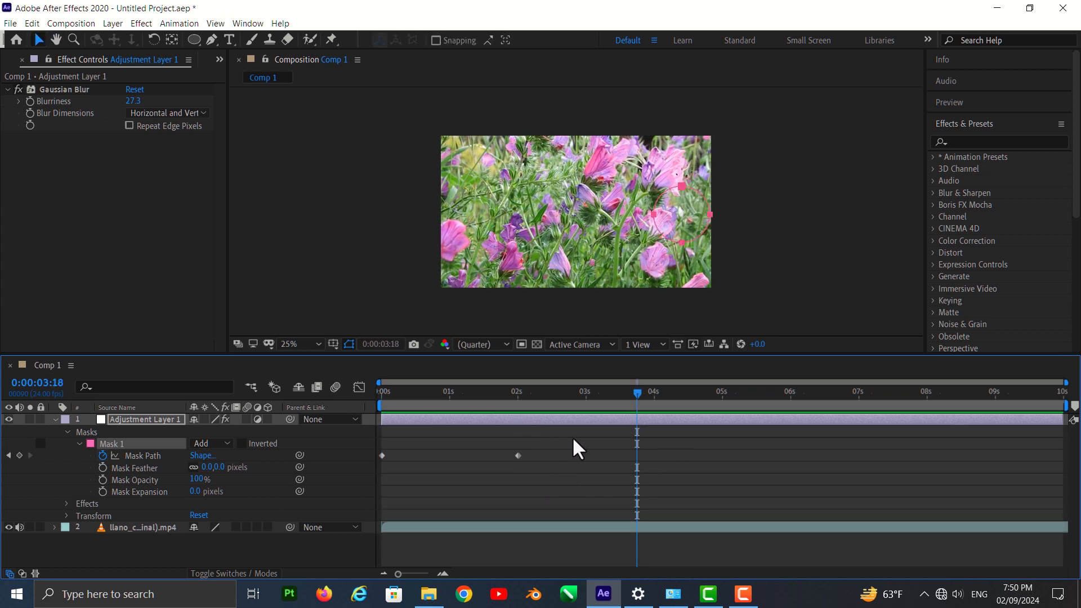
Step: End the work area at 0:00:02:01 and preview the moving blur within it from the first frame
left_click_drag(636, 394, 524, 400)
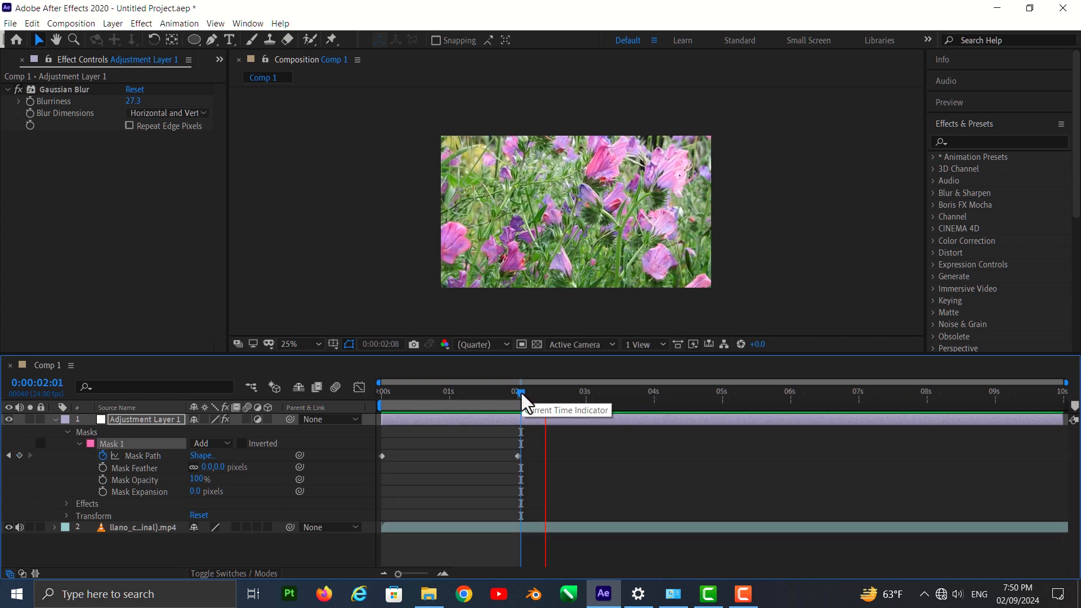
key("space")
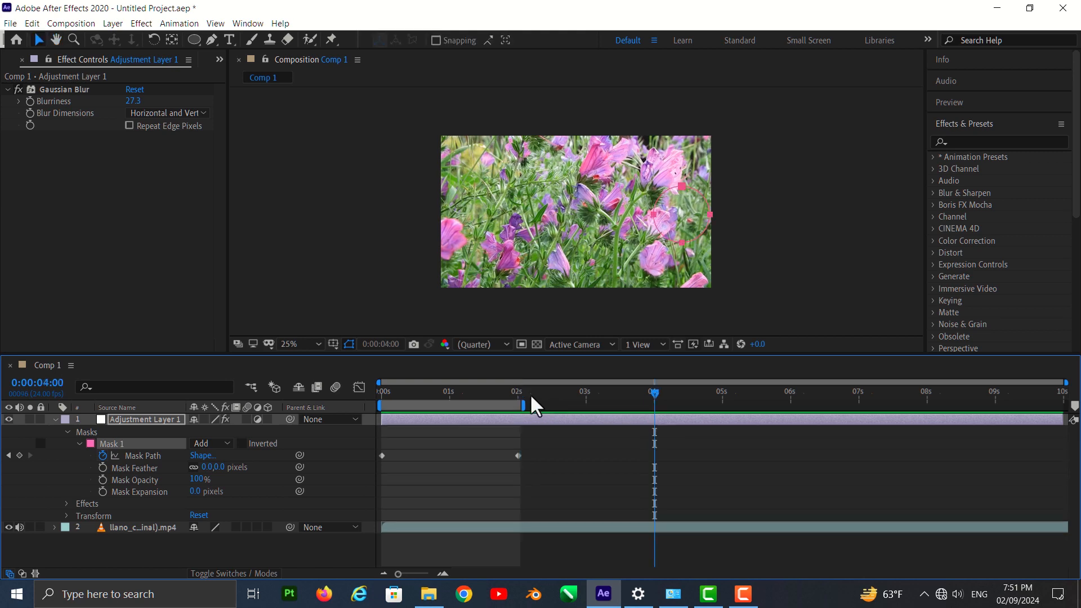
left_click_drag(658, 405, 388, 419)
key("space")
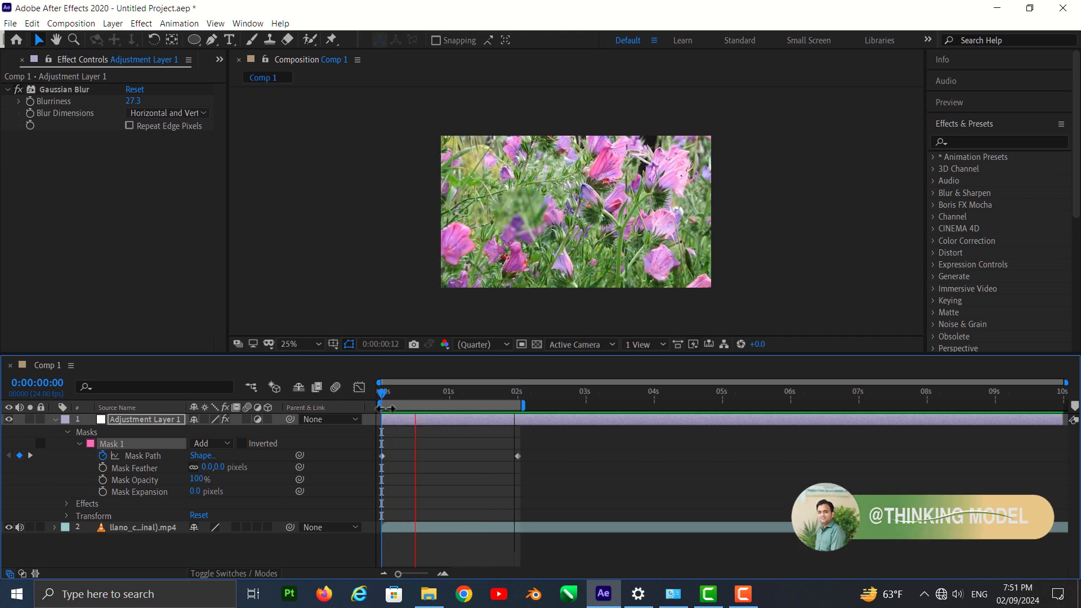
key("space")
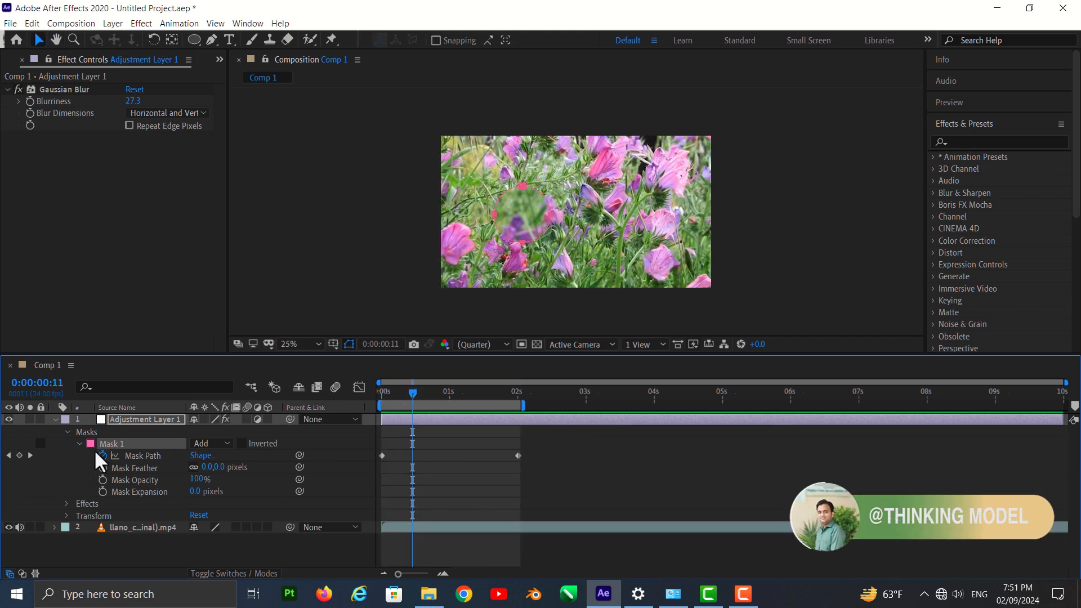
Step: Undo back to the plain Adjustment Layer 1, removing its circular mask, mask animation and Gaussian Blur
key("ctrl+z")
key("ctrl+z")
key("ctrl+z")
key("ctrl+z")
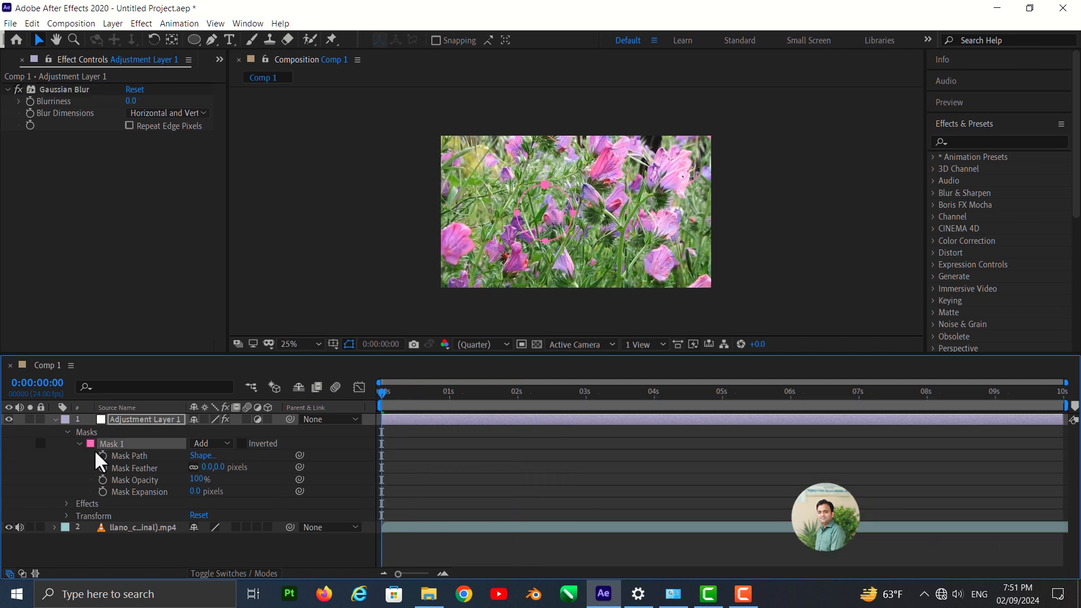
key("ctrl+z")
key("ctrl+z")
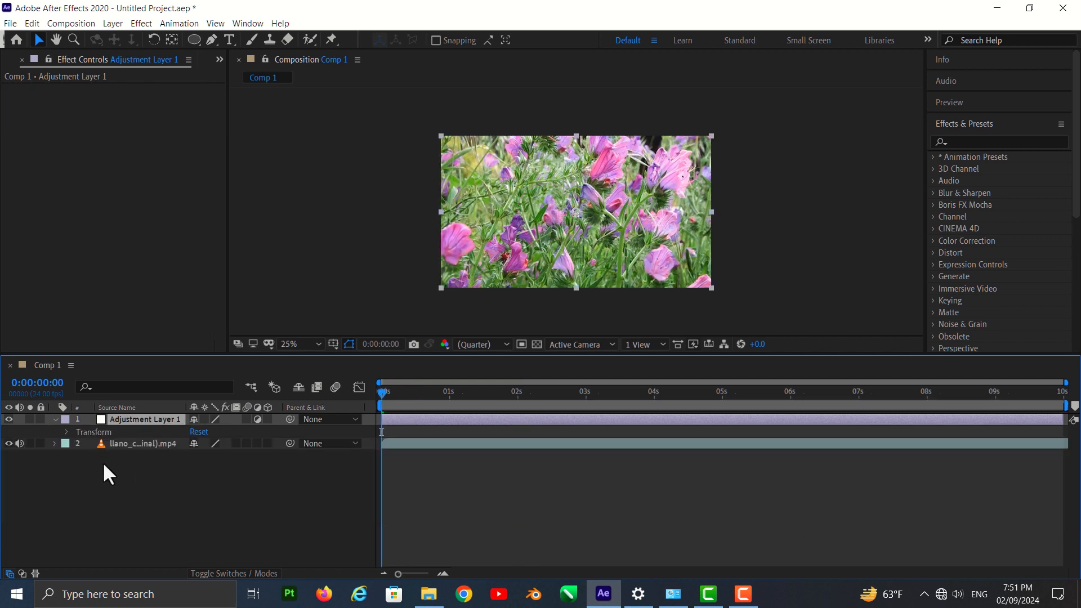
key("ctrl+z")
key("ctrl+shift+z")
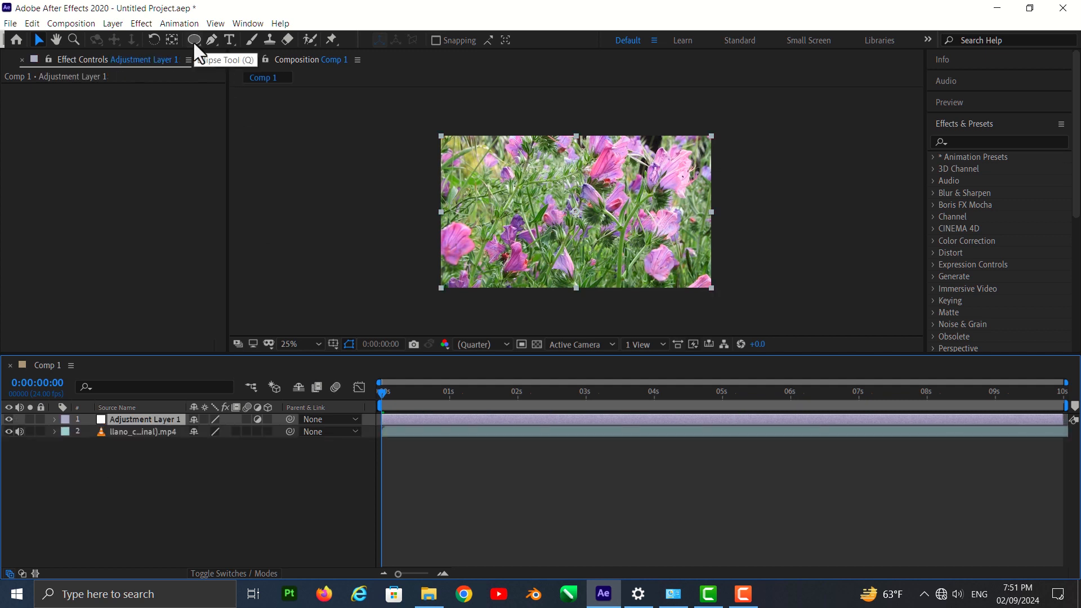
Step: Draw an orange circle with the Ellipse Tool near the frame's centre as a new shape layer and place it below Adjustment Layer 1
left_click(177, 505)
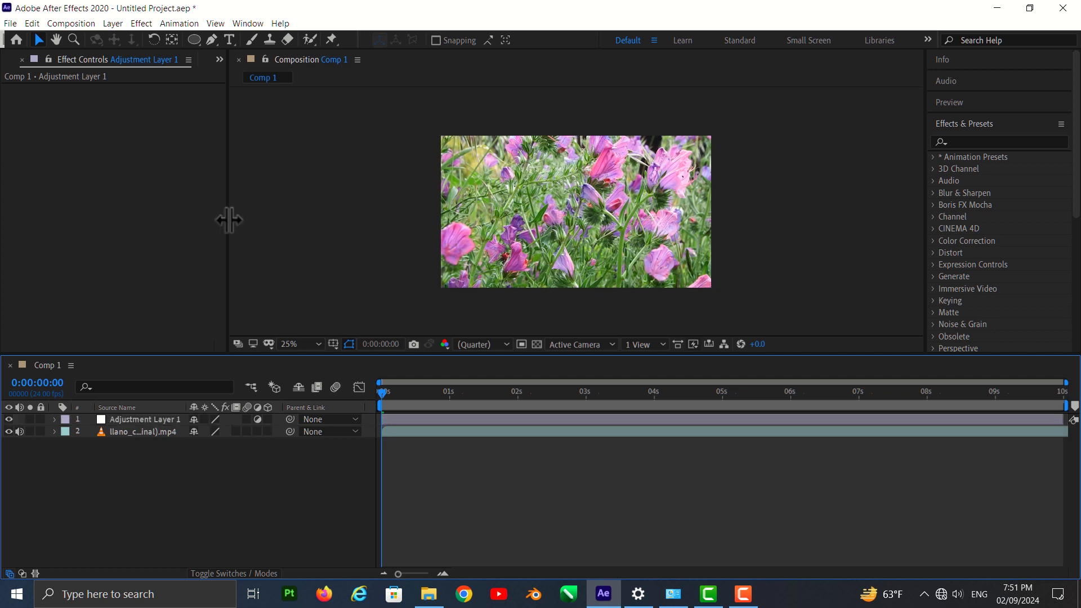
left_click(199, 41)
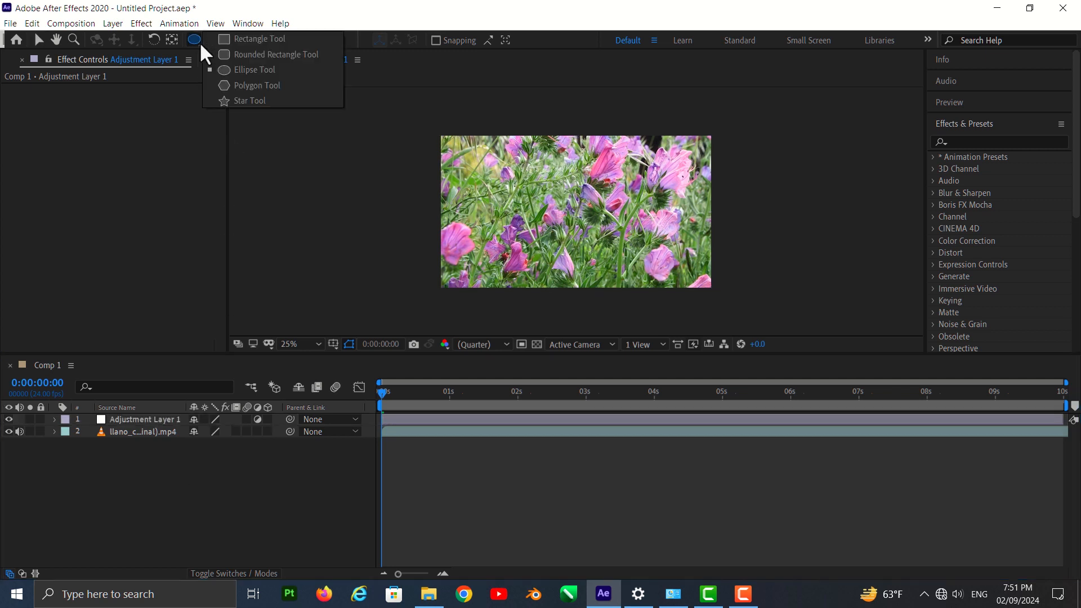
left_click(248, 70)
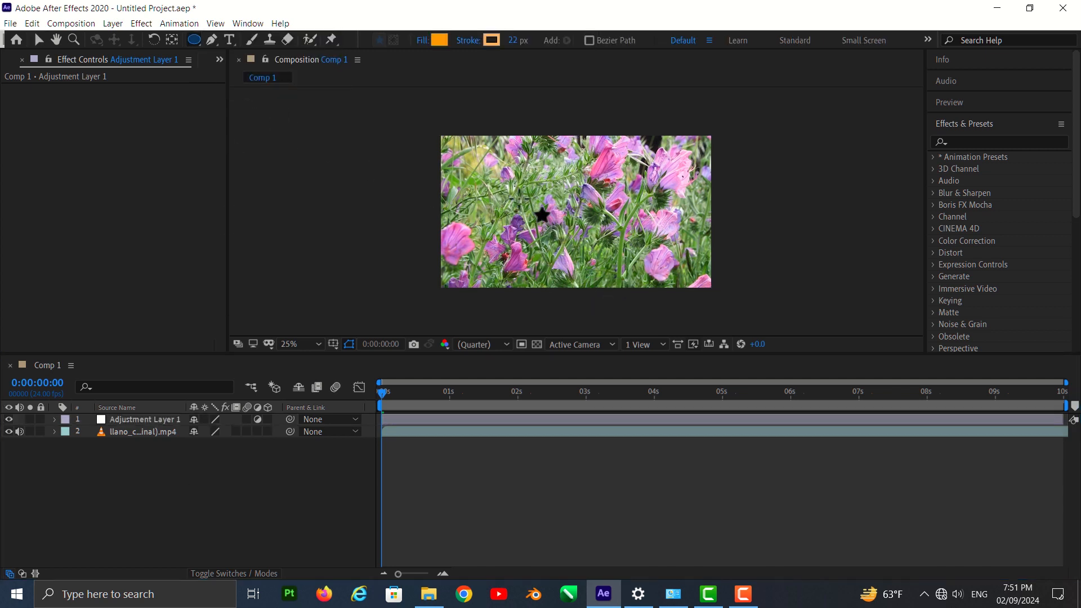
mouse_move(517, 209)
left_mouse_down()
mouse_move(500, 190)
mouse_move(561, 250)
left_mouse_up()
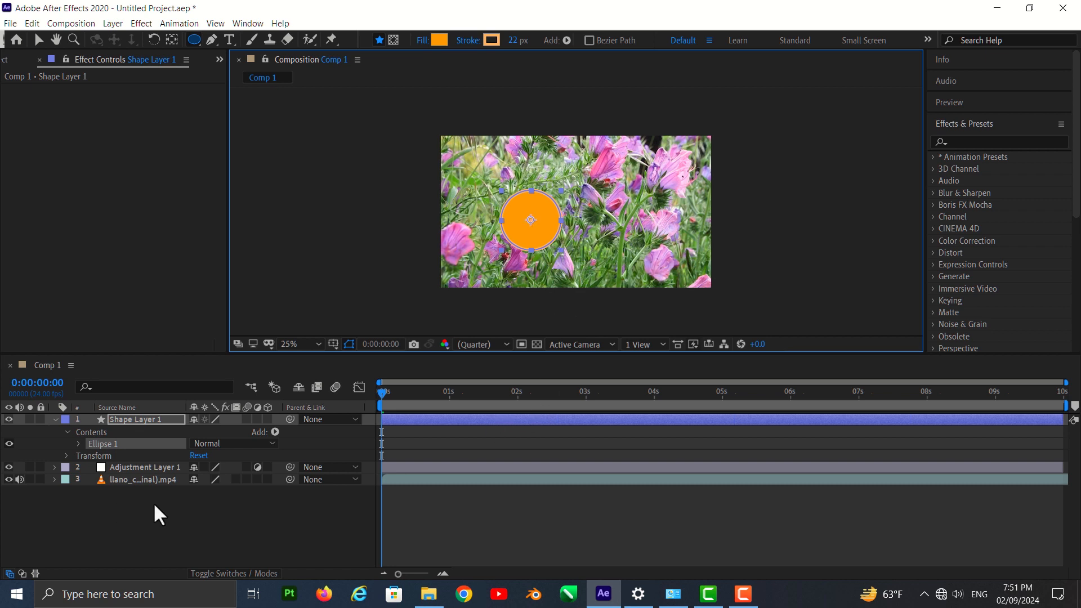
left_click(56, 420)
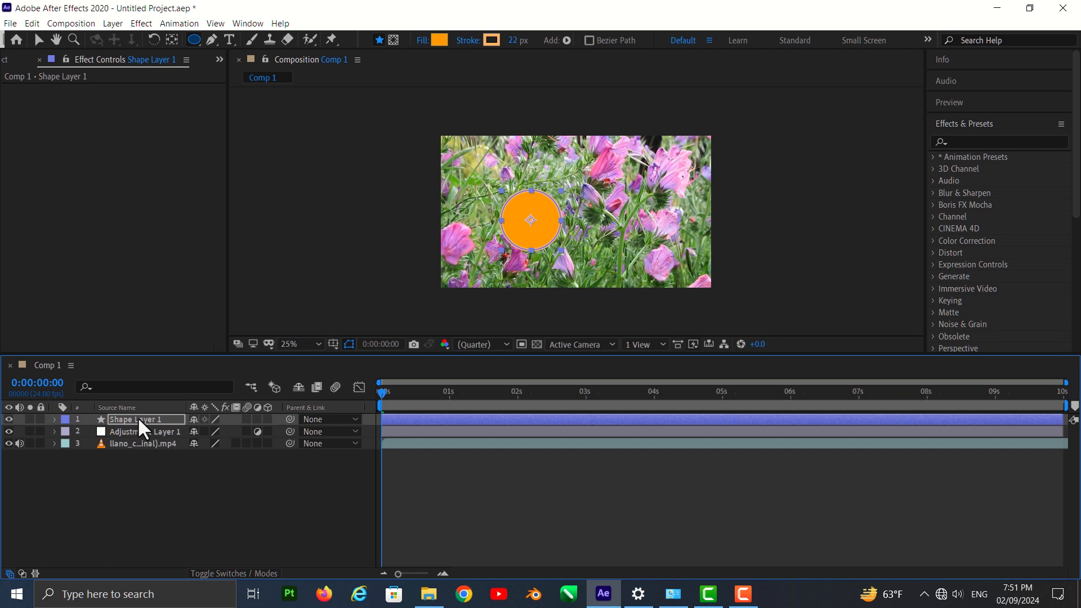
left_click_drag(139, 420, 144, 433)
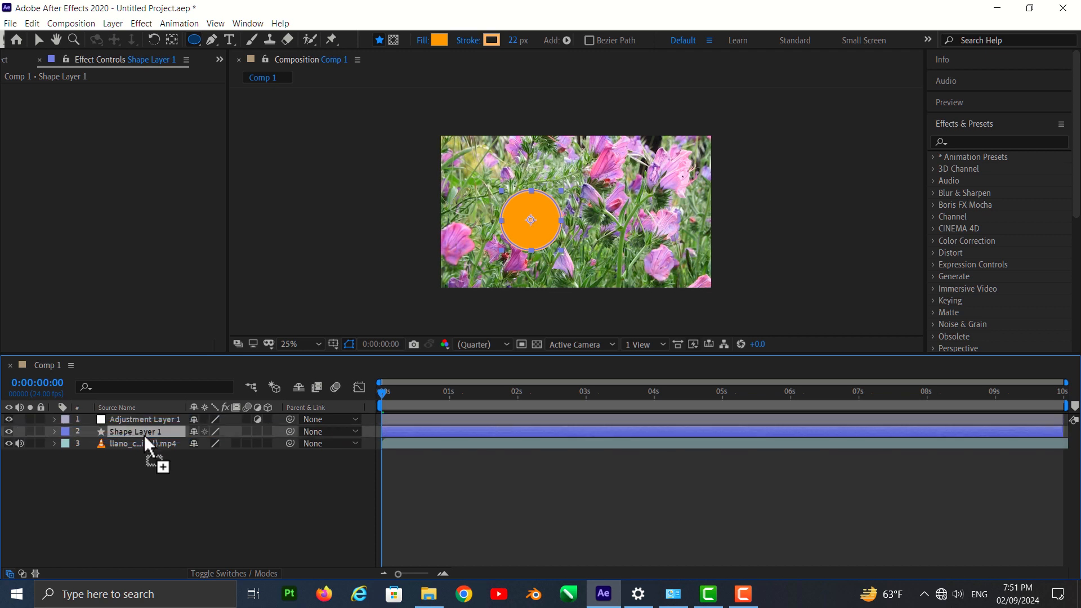
Step: Apply Gaussian Blur to Adjustment Layer 1 and set its Blurriness to 24.6
left_click(137, 419)
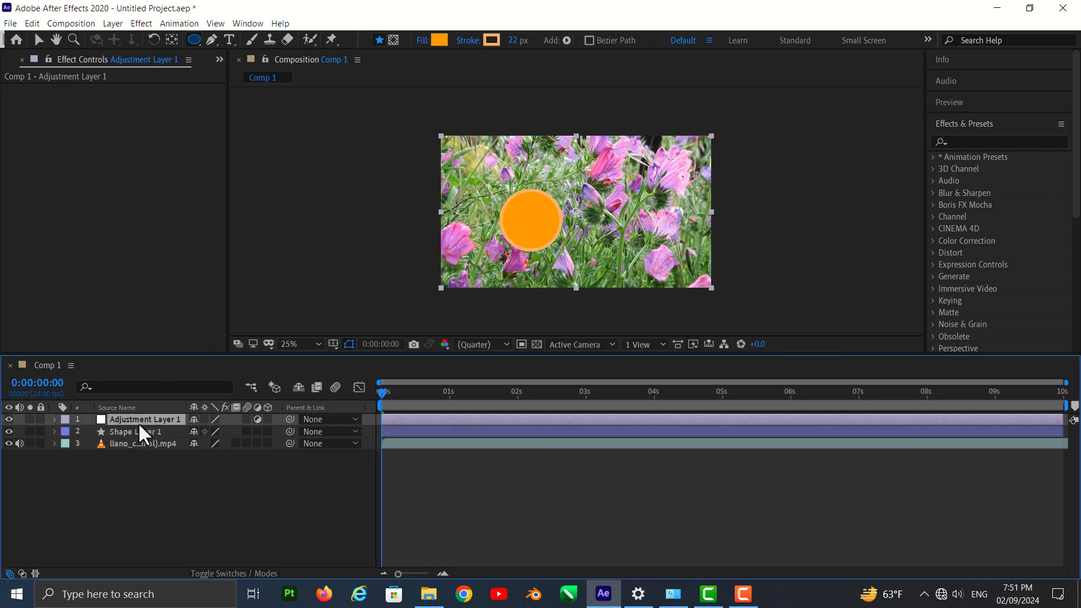
left_click(134, 20)
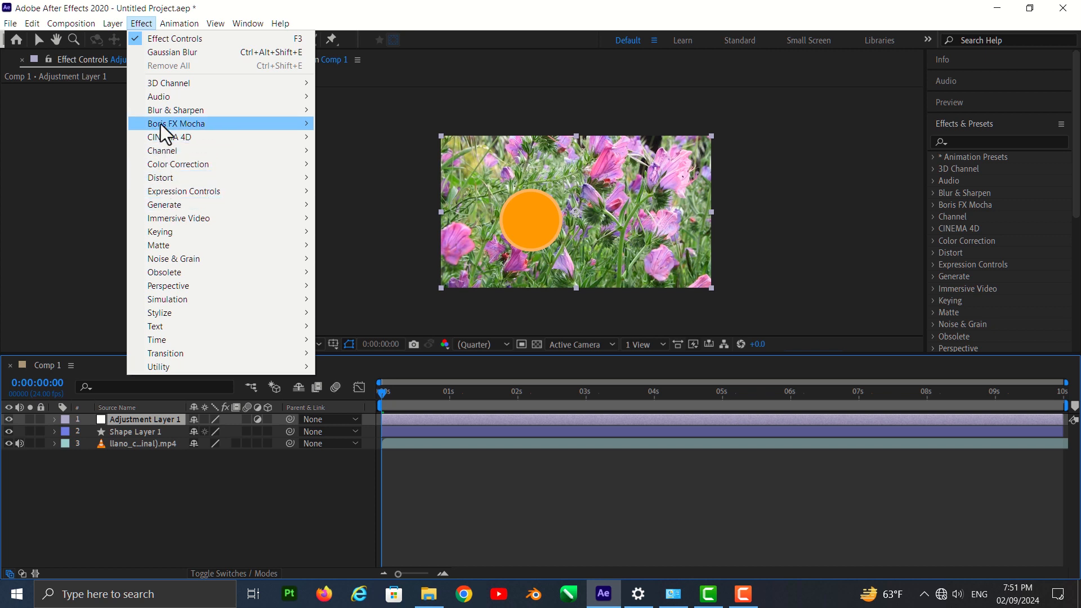
mouse_move(161, 113)
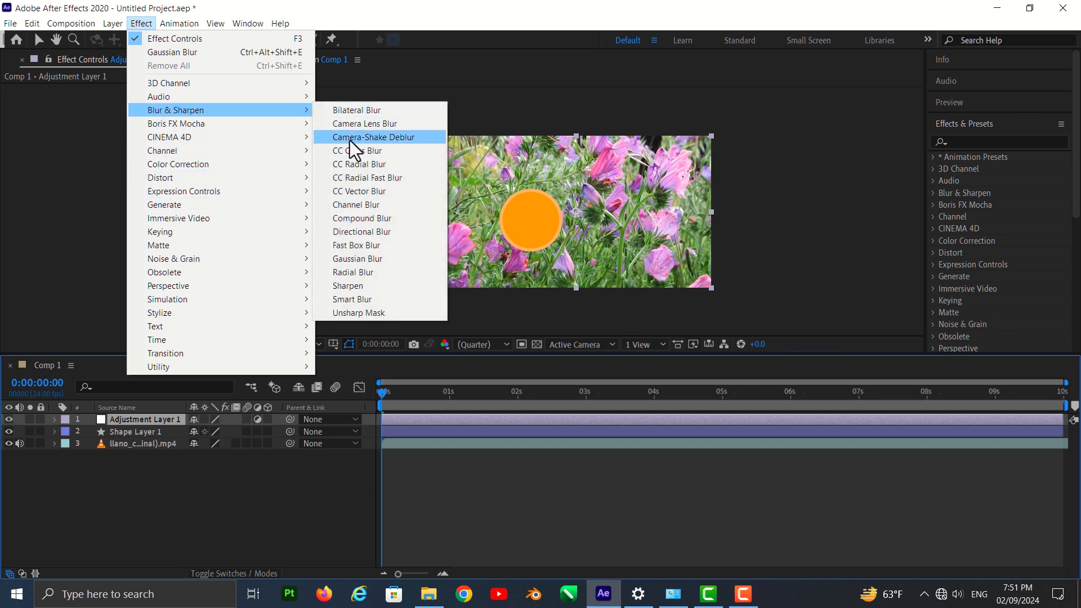
left_click(369, 260)
key("v")
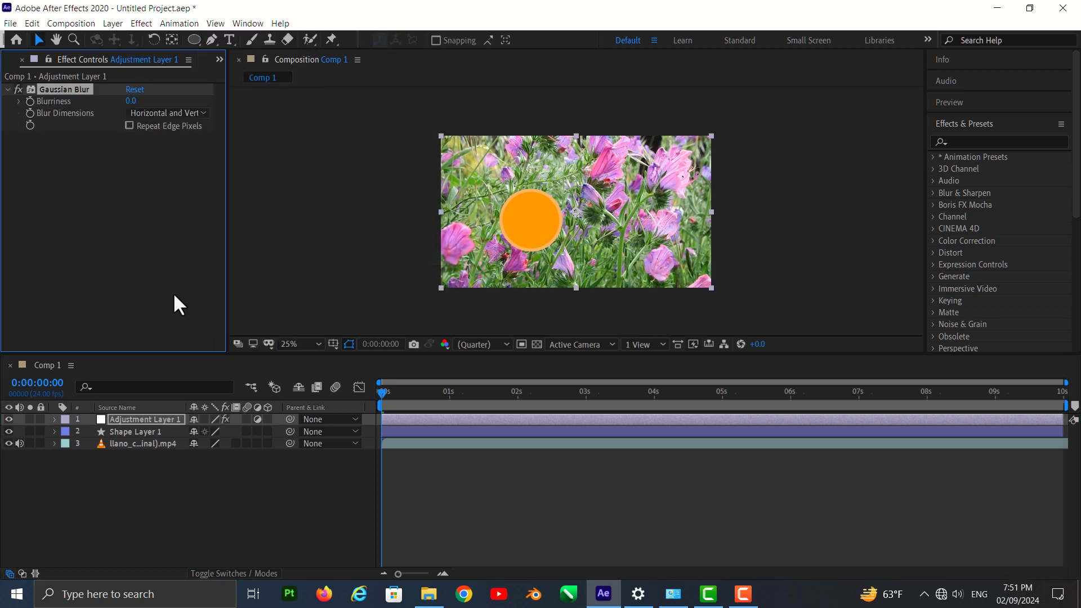
left_click_drag(133, 102, 246, 115)
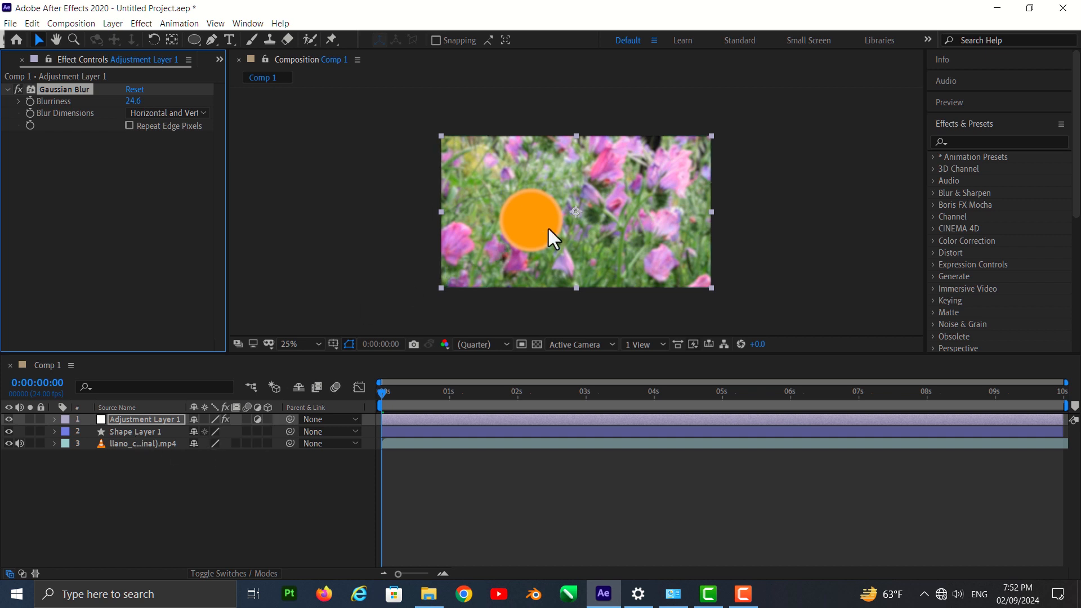
Step: Shrink Adjustment Layer 1 and shift it toward the frame's lower part to inspect which area is blurred
mouse_move(600, 165)
left_mouse_down()
mouse_move(615, 190)
mouse_move(597, 215)
mouse_move(593, 177)
left_mouse_up()
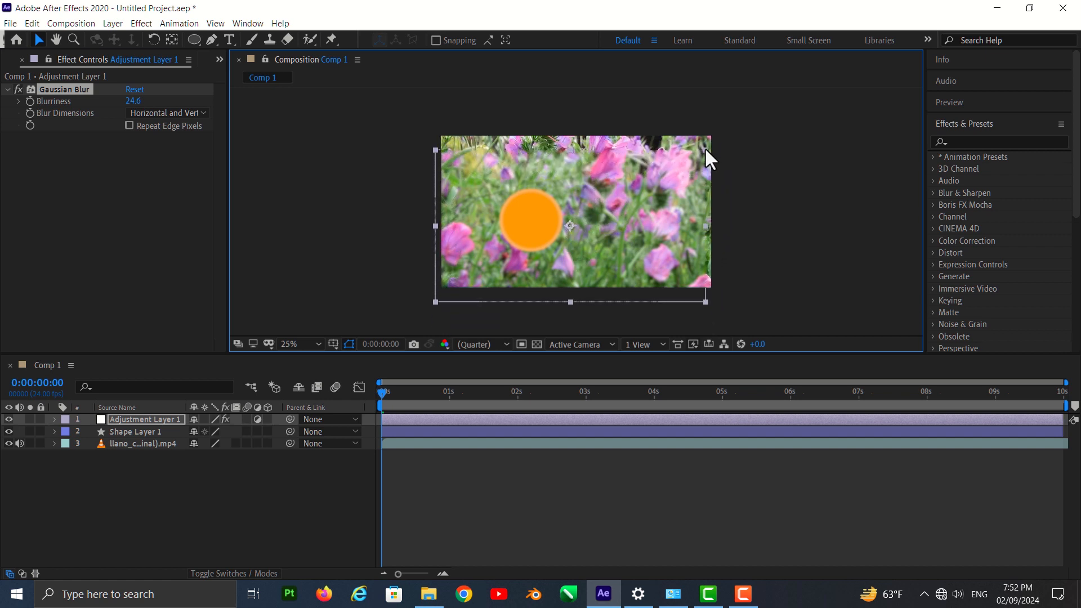
left_click_drag(704, 147, 653, 175)
left_click_drag(599, 218, 576, 258)
left_click(721, 226)
key("period")
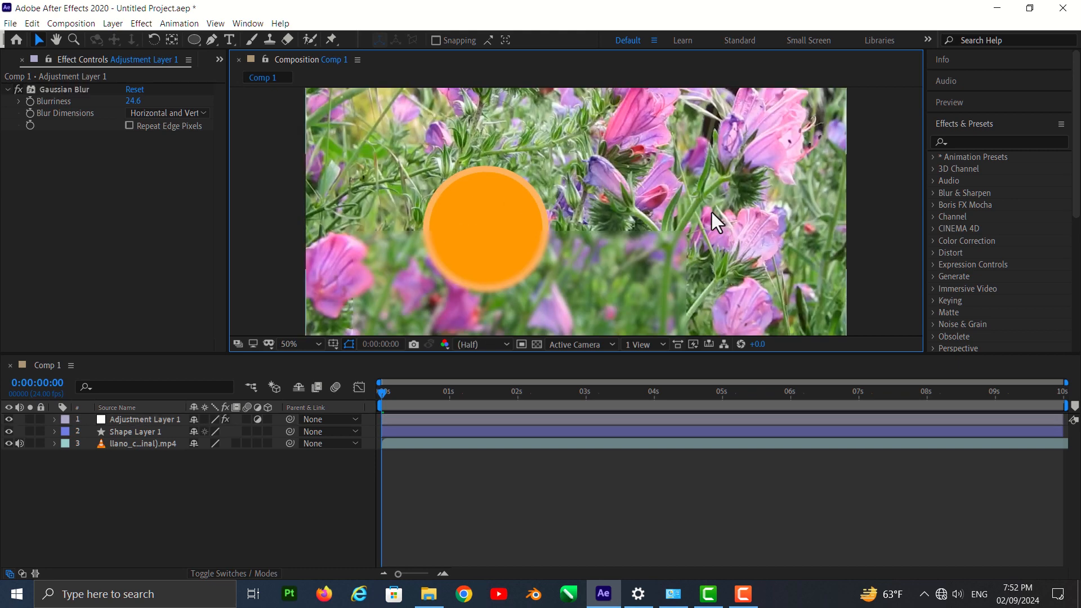
key("comma")
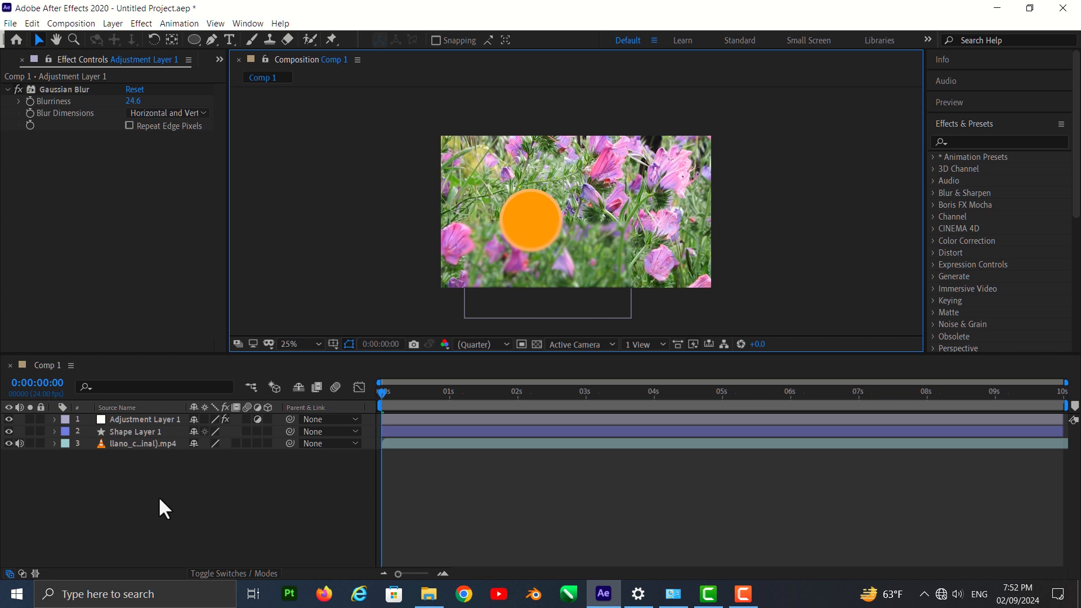
Step: Undo the moves and scaling of Adjustment Layer 1 and select Shape Layer 1
key("ctrl+z")
key("ctrl+z")
key("ctrl+z")
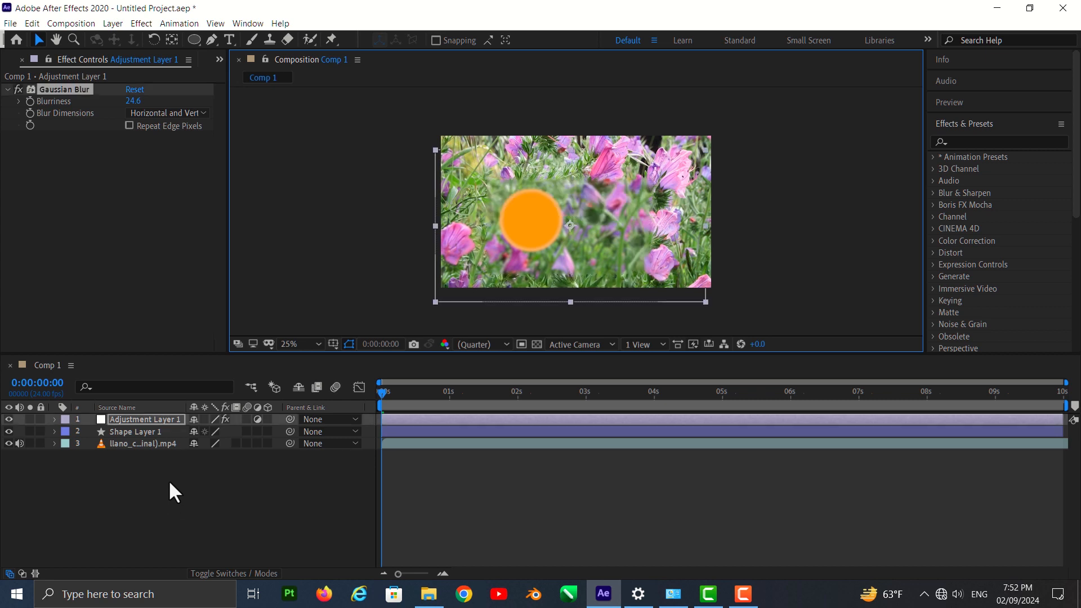
left_click(127, 433)
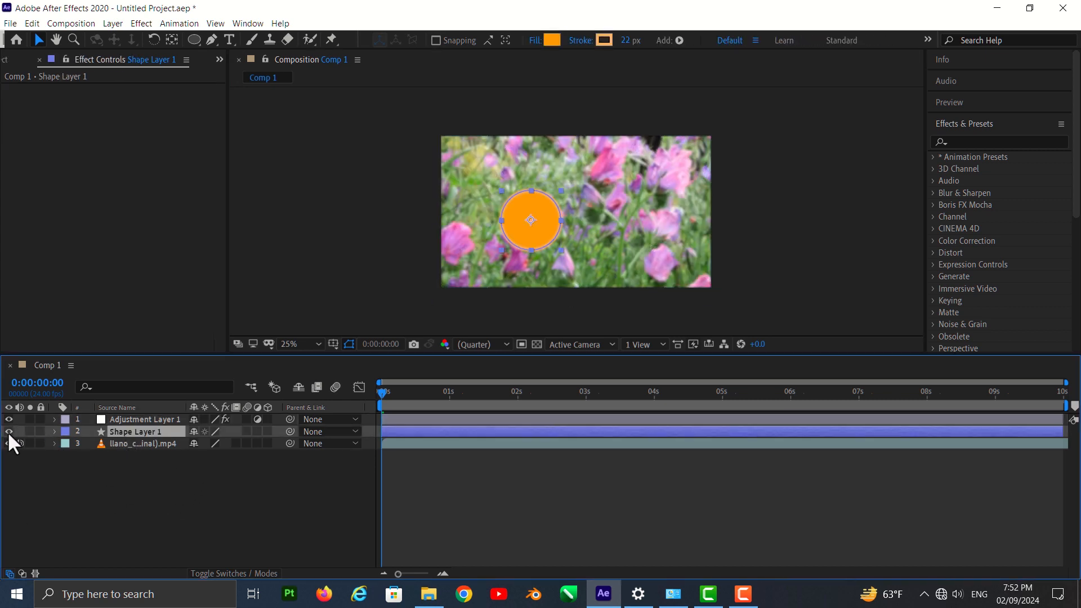
Step: Replace the Gaussian Blur on Adjustment Layer 1 with Hue/Saturation and set Master Saturation to -100
left_click(146, 420)
left_click(55, 87)
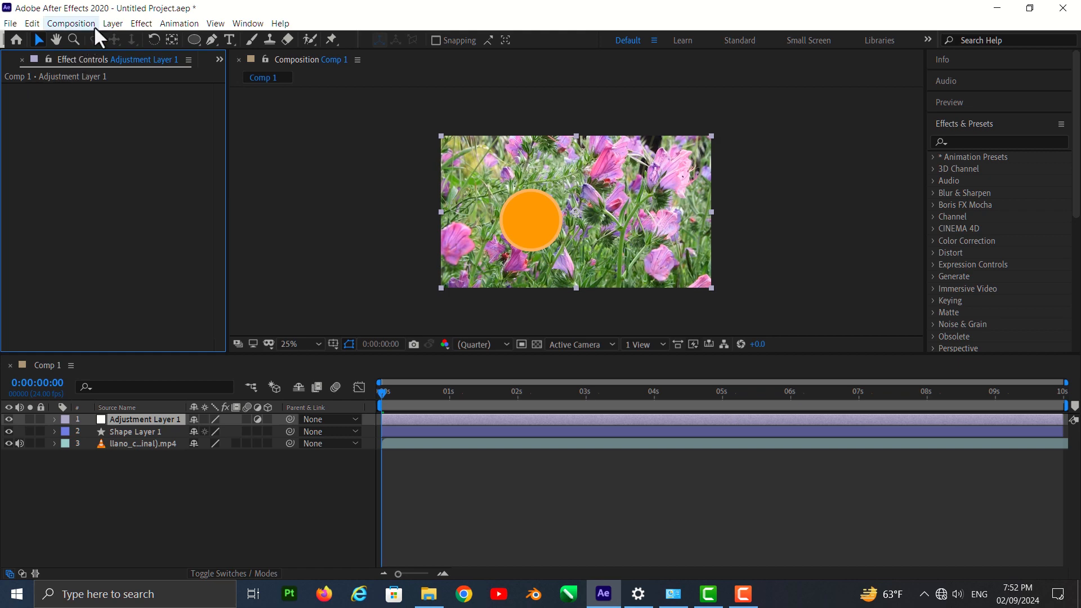
left_click(142, 23)
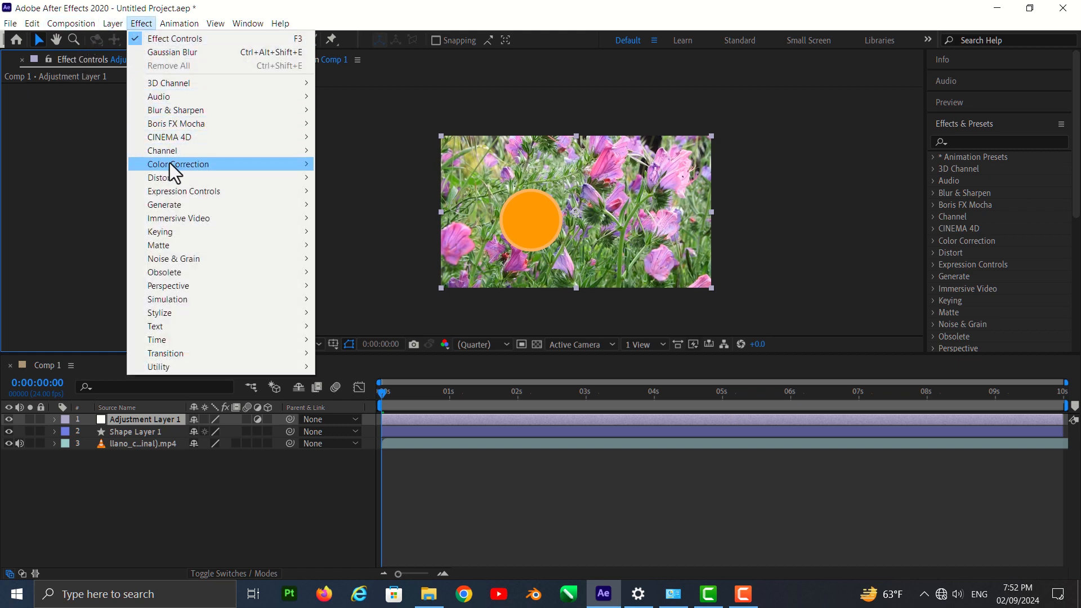
mouse_move(170, 163)
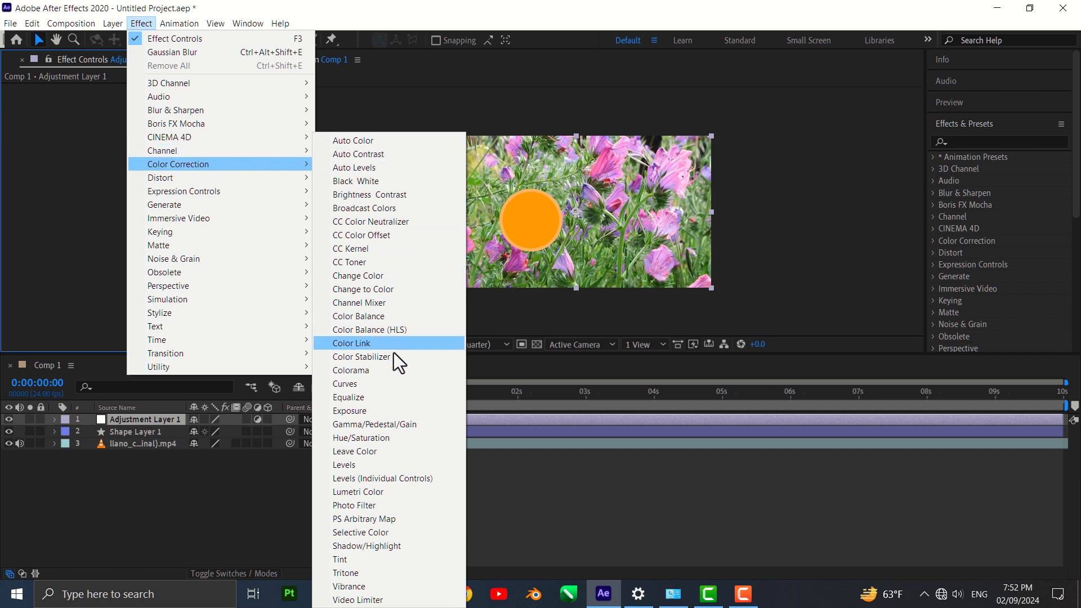
left_click(379, 441)
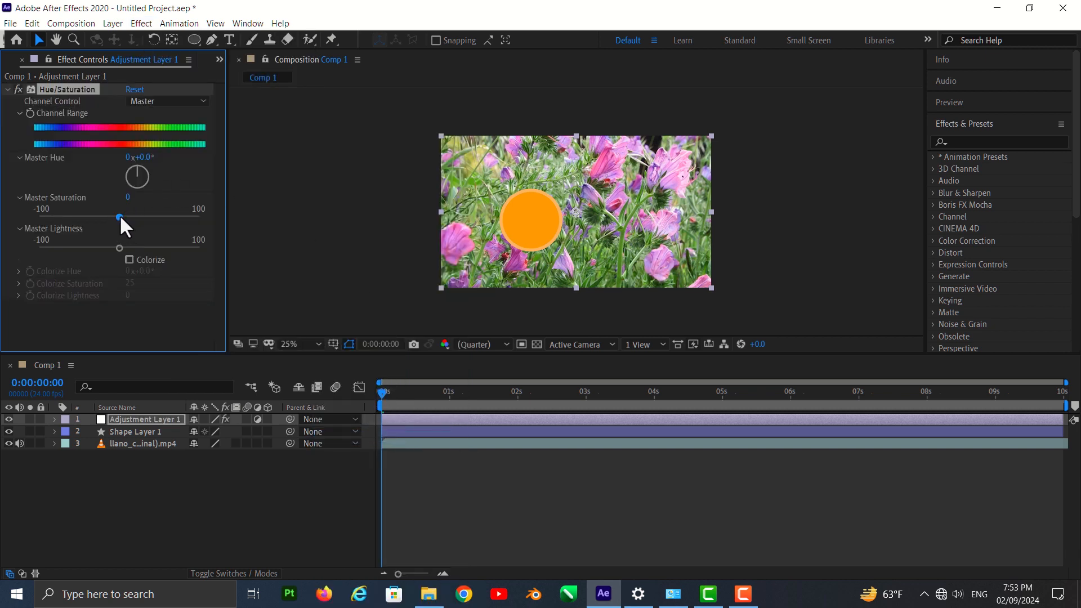
left_click_drag(119, 217, 3, 220)
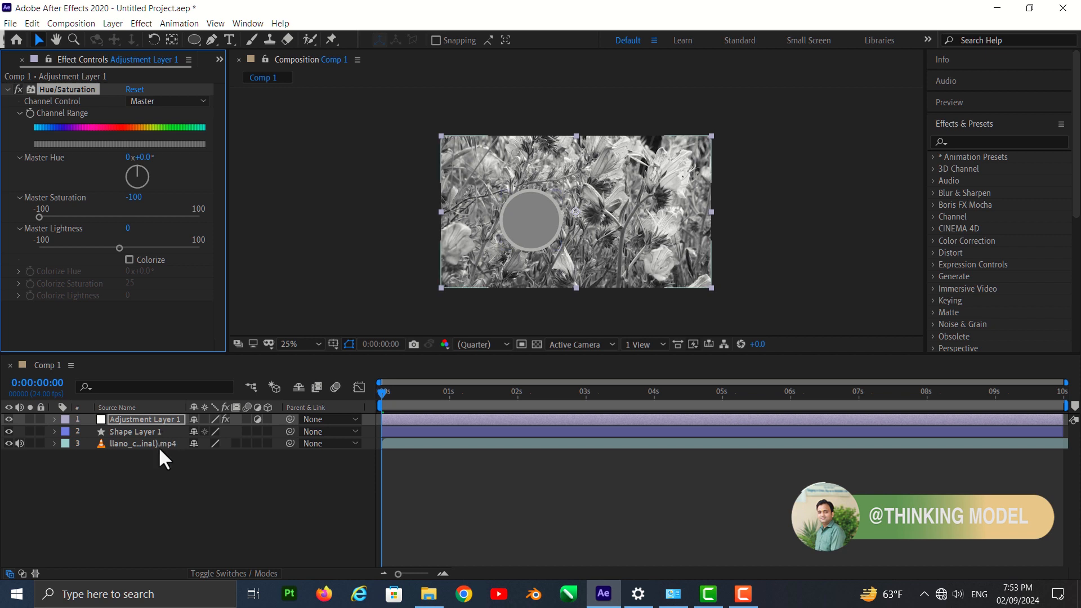
Step: Move Shape Layer 1 above Adjustment Layer 1, preview the composition and return to the first frame
left_click(127, 432)
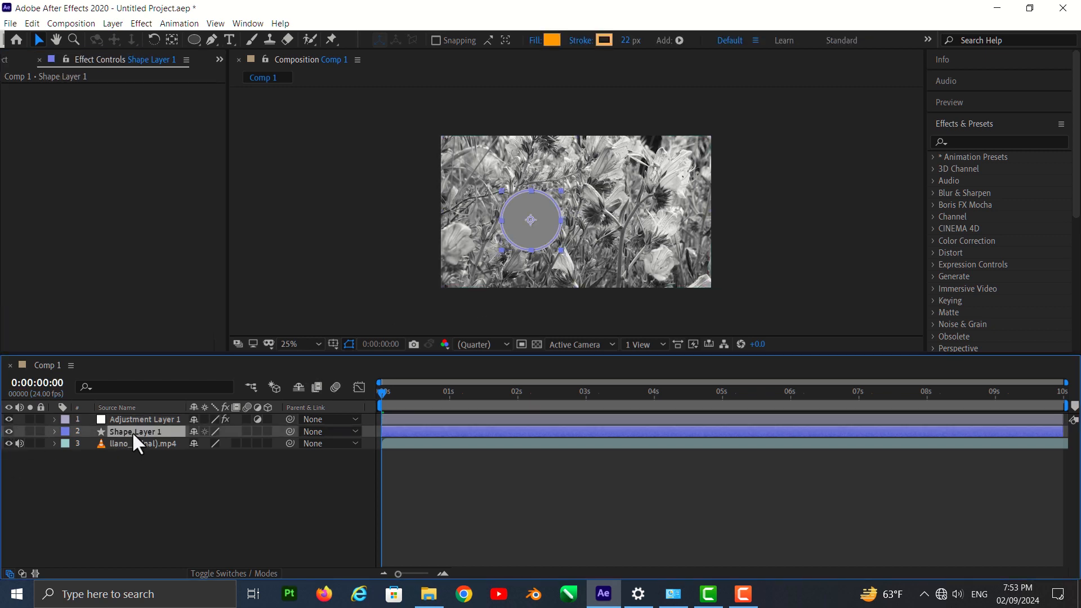
left_click_drag(132, 431, 134, 415)
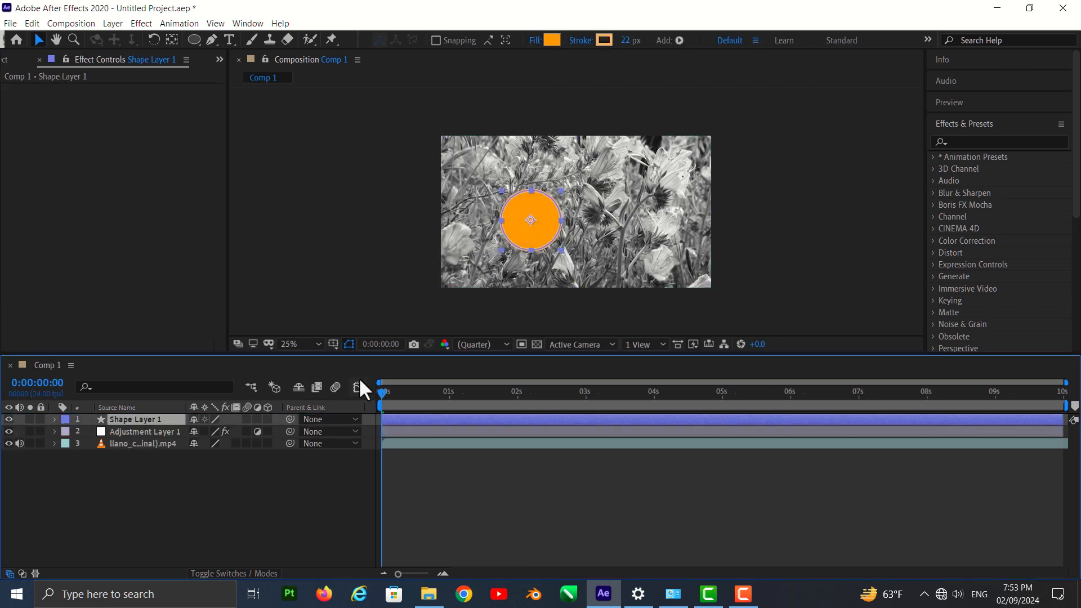
left_click(746, 232)
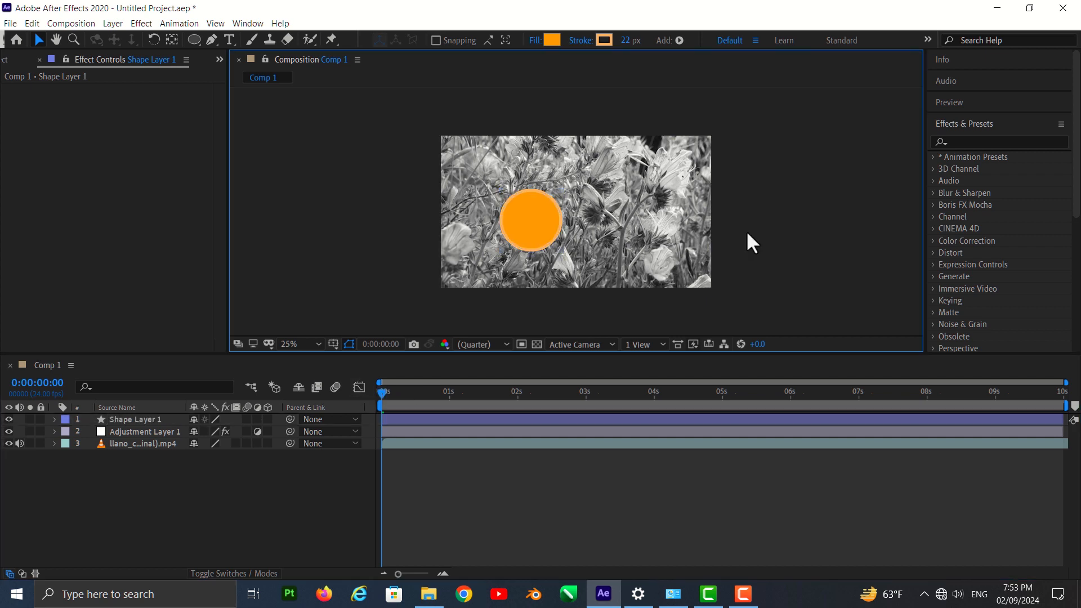
key("space")
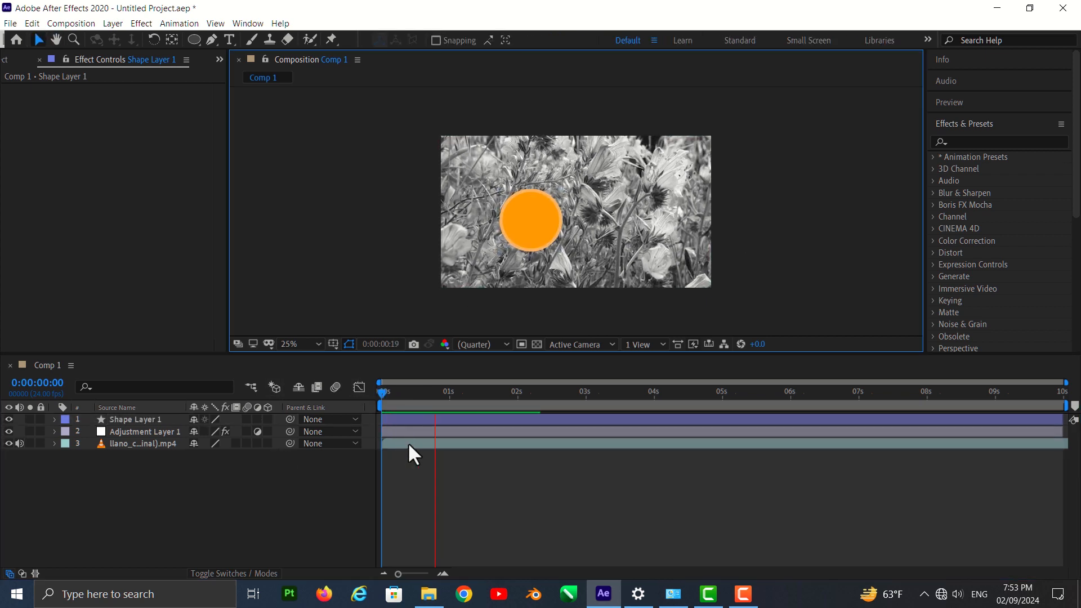
key("space")
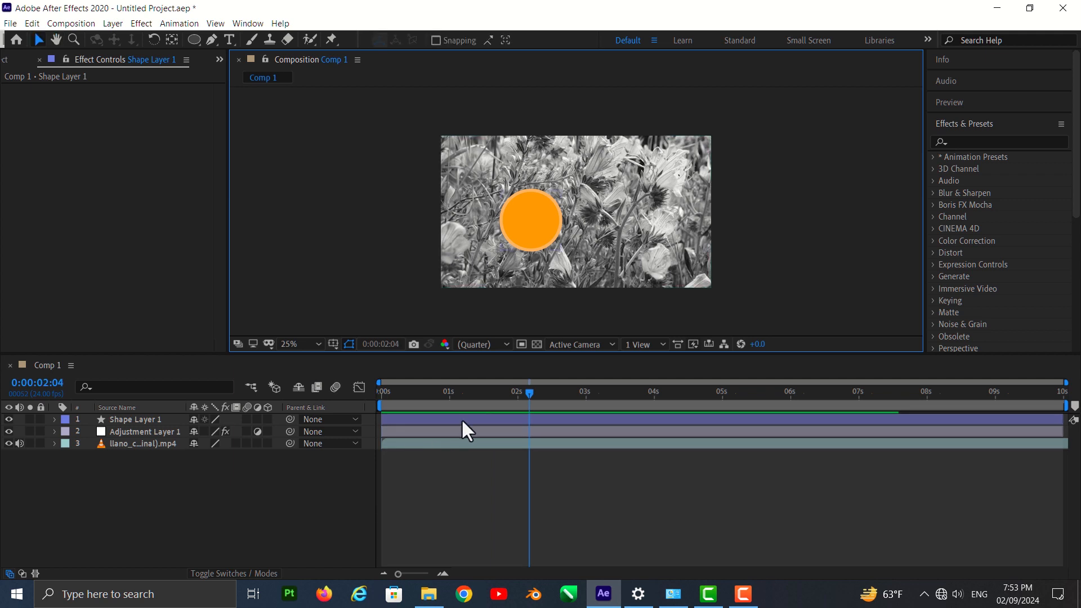
left_click_drag(531, 392, 366, 409)
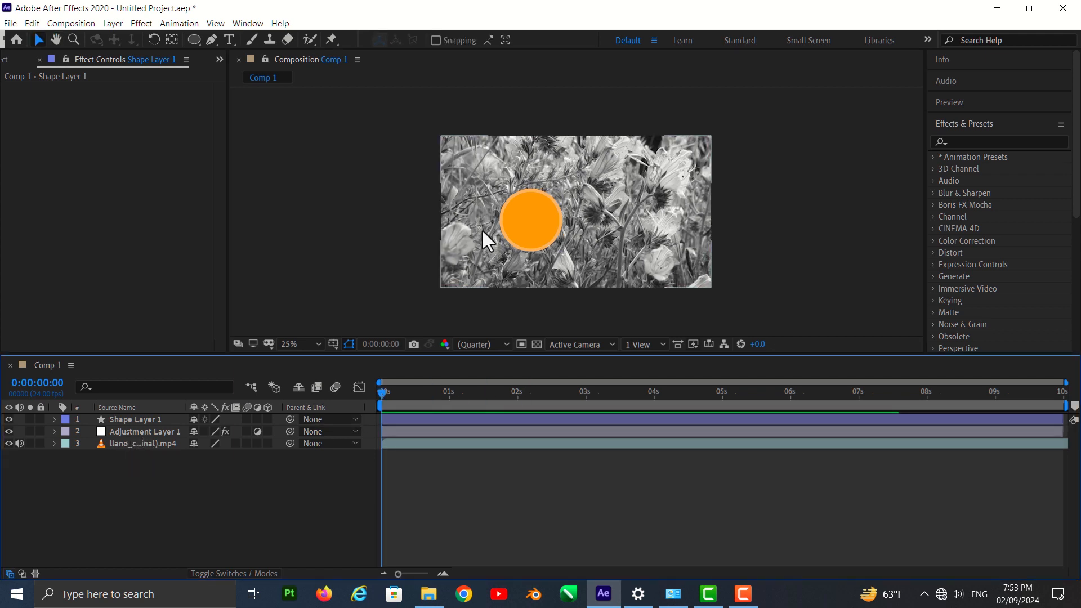
Step: Shrink the orange circle to about half its size toward the frame's upper-left corner
left_click(549, 230)
left_click_drag(565, 256, 474, 169)
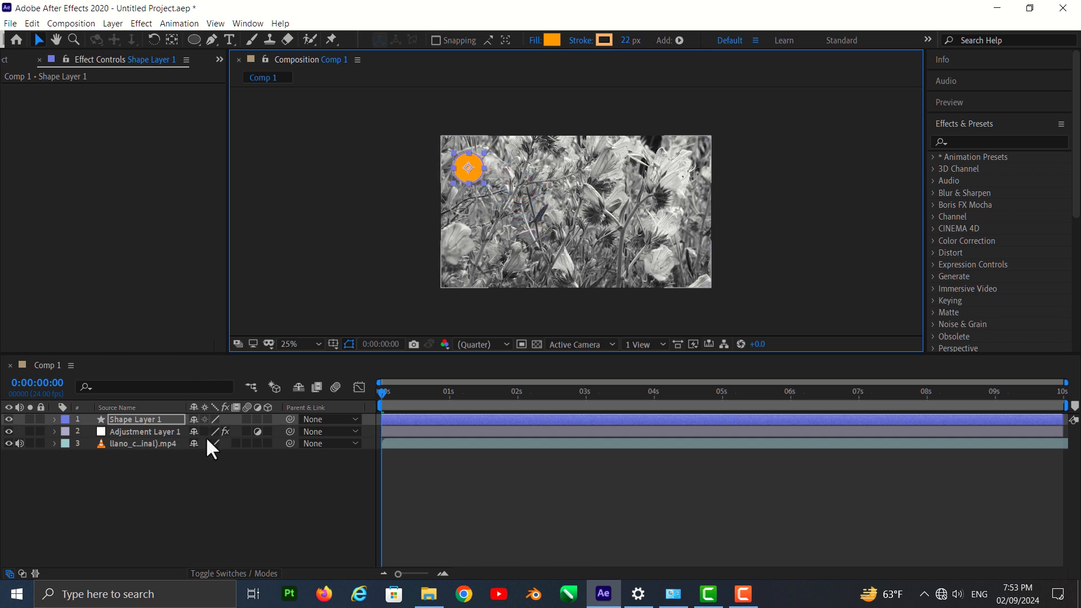
Step: Delete Adjustment Layer 1 and turn Shape Layer 1 into an adjustment layer
left_click(168, 428)
key("Delete")
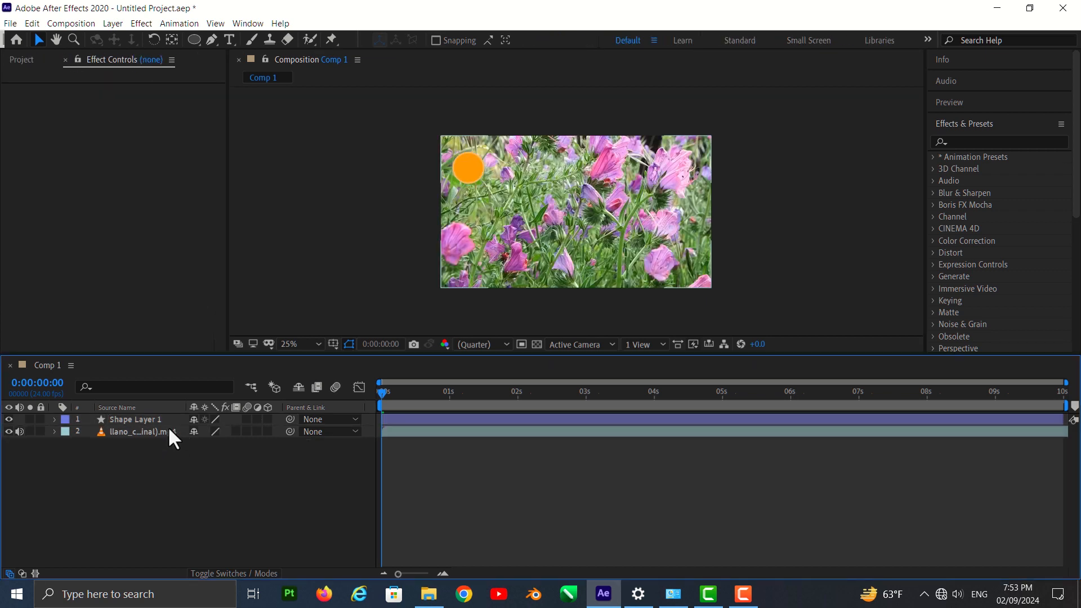
left_click(141, 420)
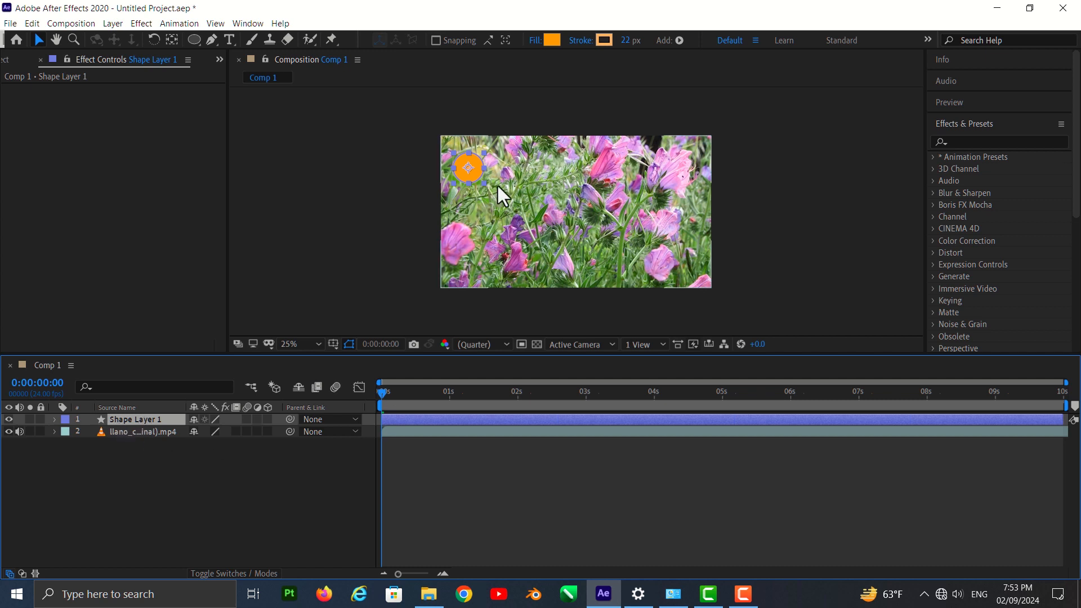
left_click(257, 419)
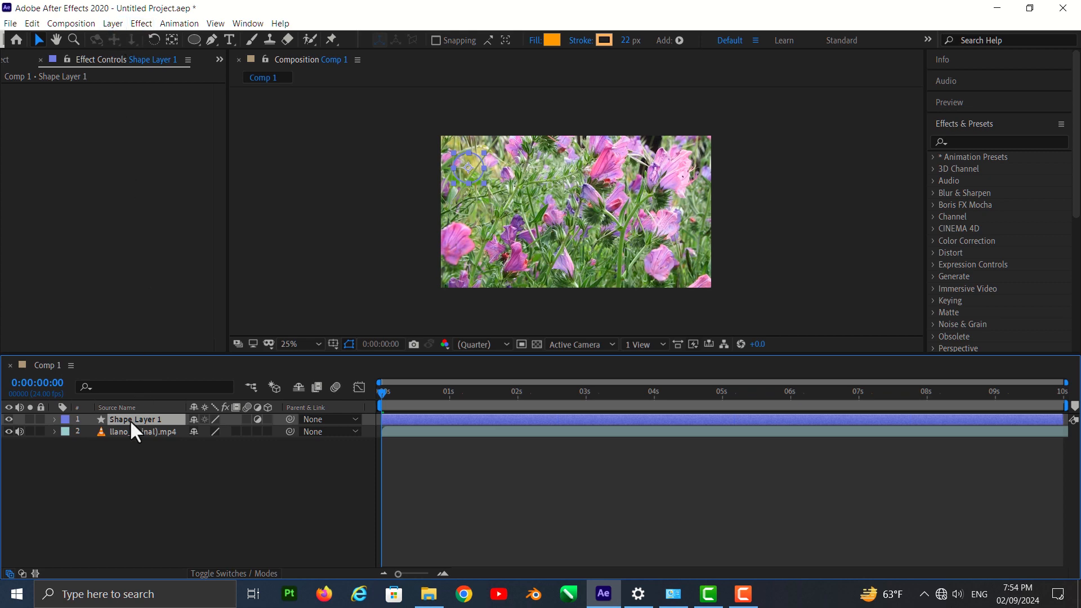
Step: Apply Hue/Saturation to Shape Layer 1 with Master Saturation at -100 and enlarge the circle to about 79.2% scale
left_click(141, 24)
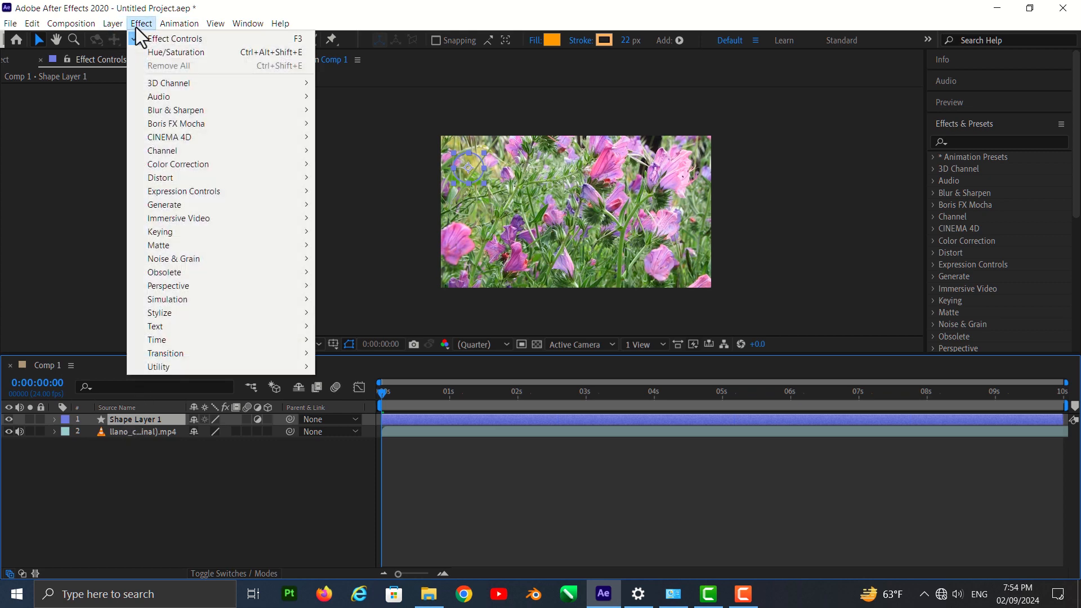
mouse_move(224, 163)
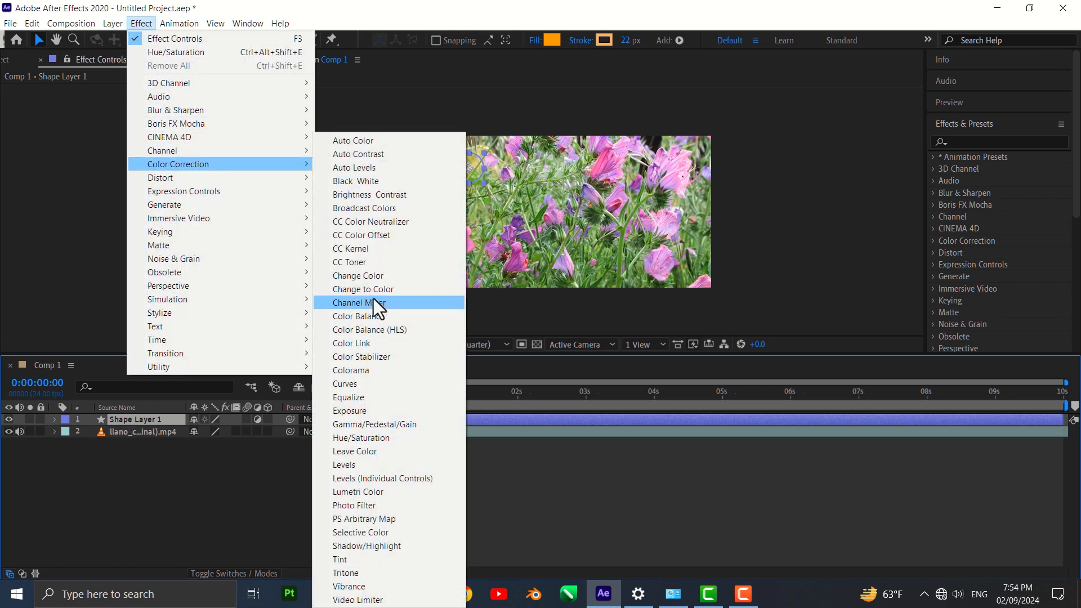
left_click(380, 437)
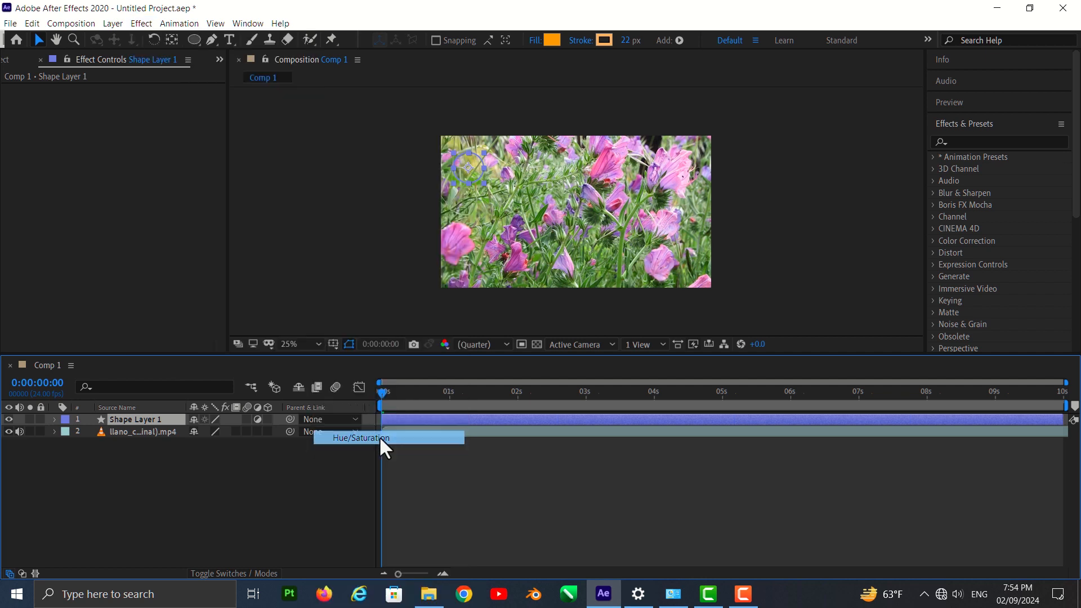
left_click_drag(119, 218, 9, 224)
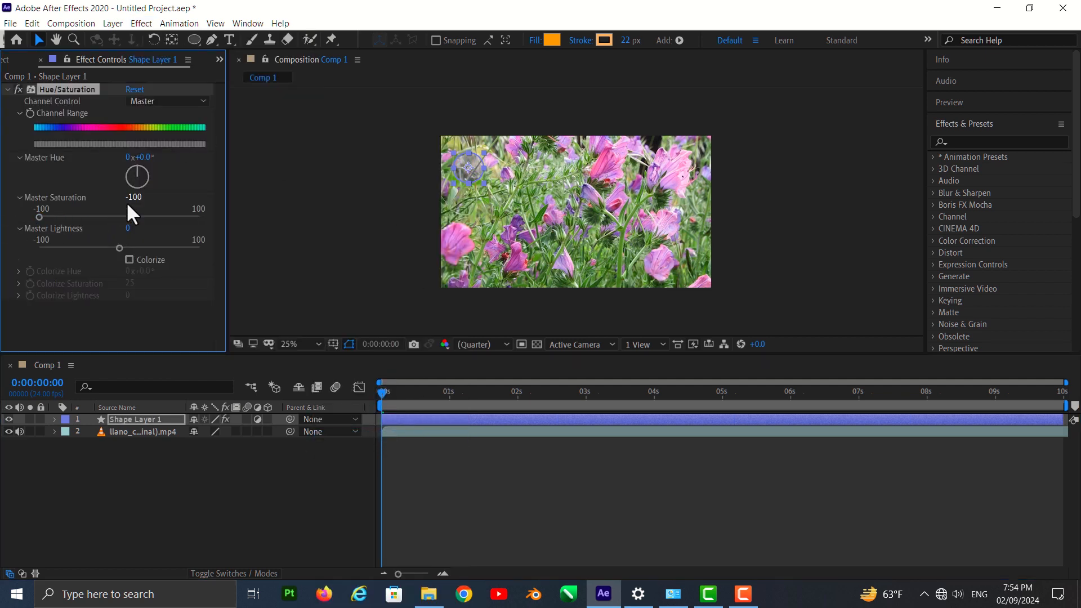
left_click(484, 185)
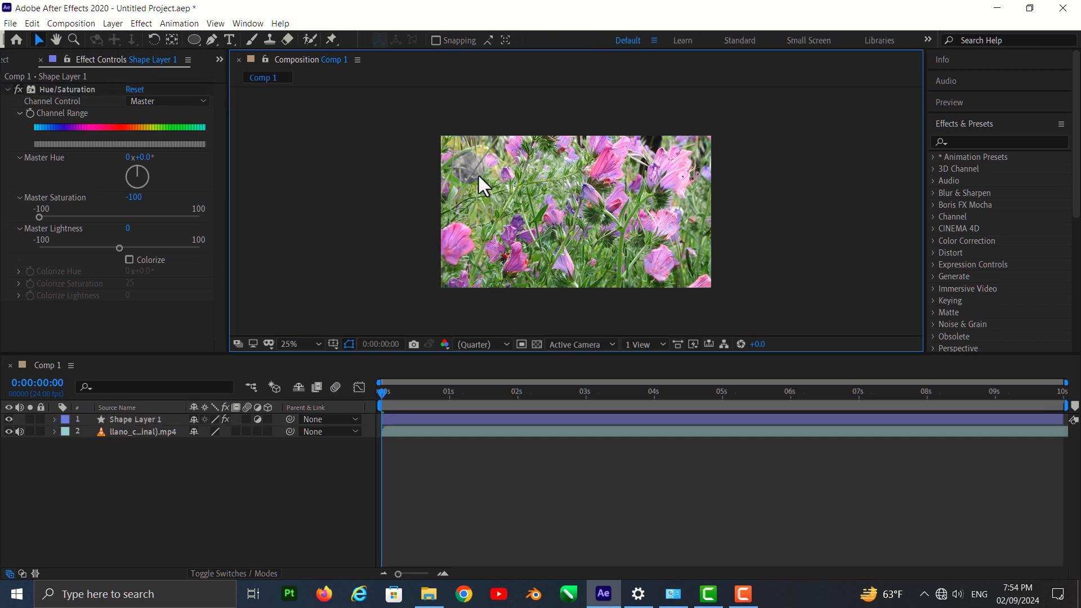
left_click_drag(486, 184, 495, 194)
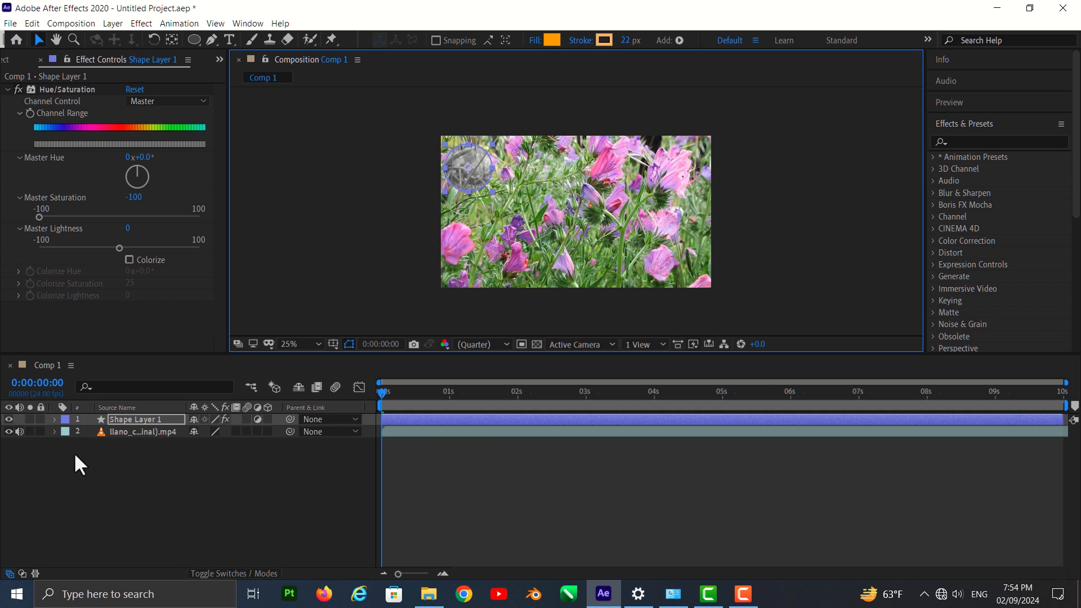
Step: Set Shape Layer 1's Position to 196, 240 and add its first Position keyframe at the first frame
left_click(54, 419)
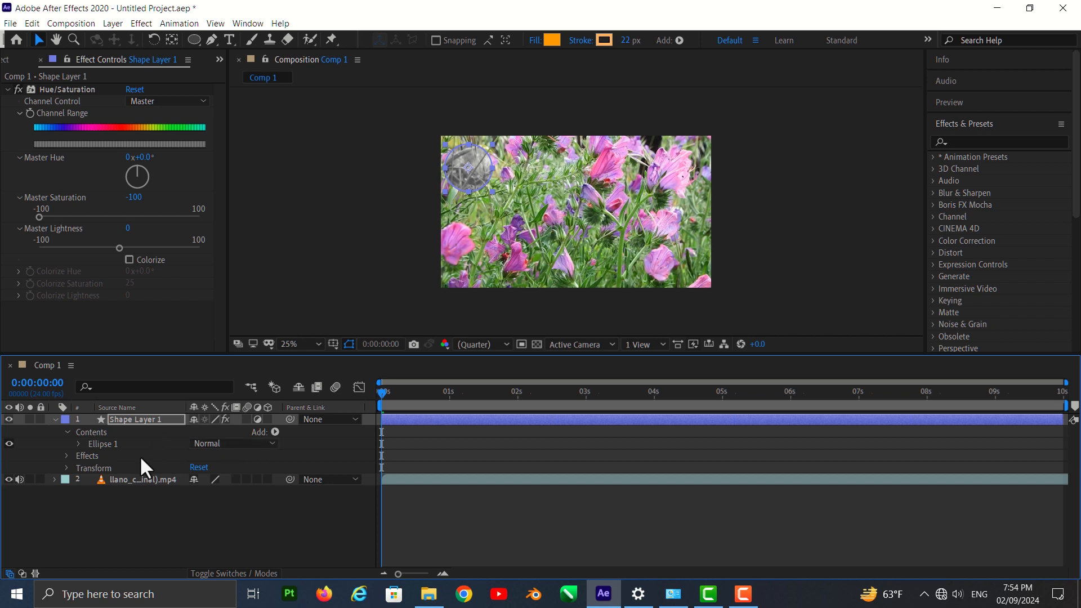
left_click(79, 444)
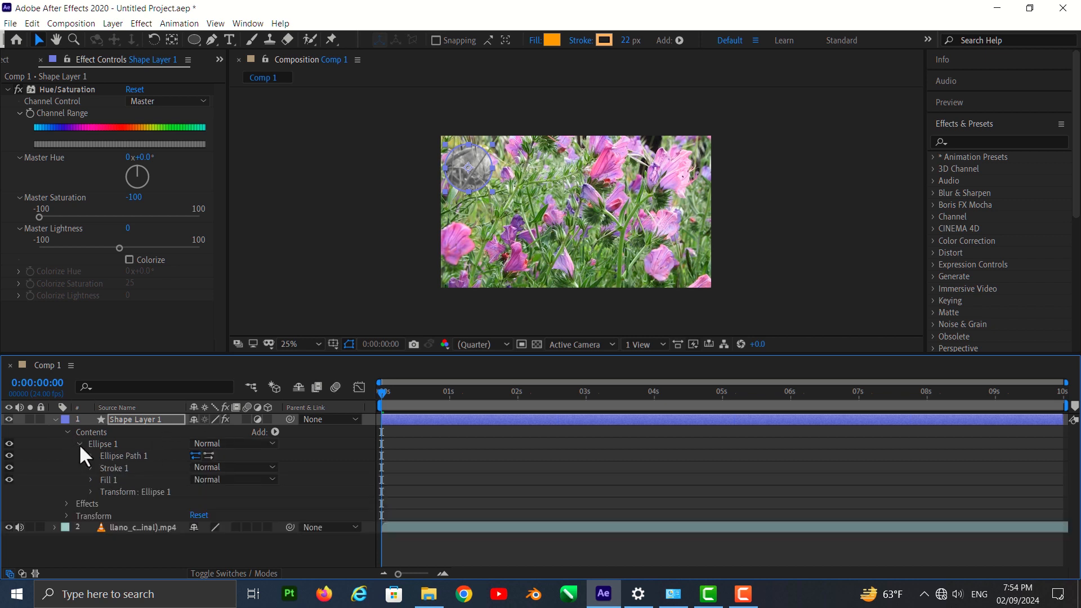
left_click(79, 445)
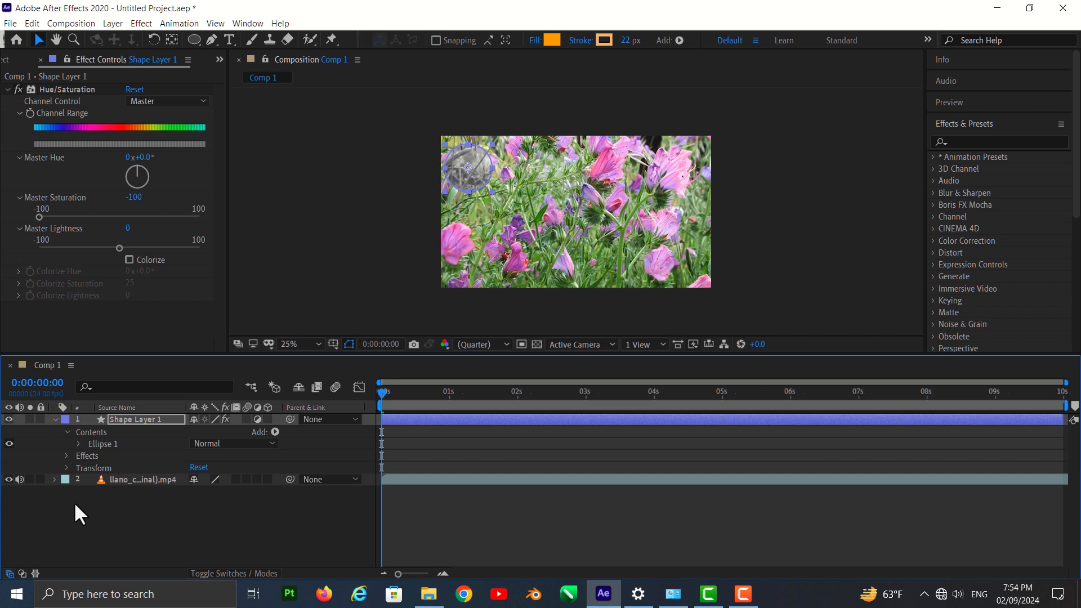
left_click(67, 468)
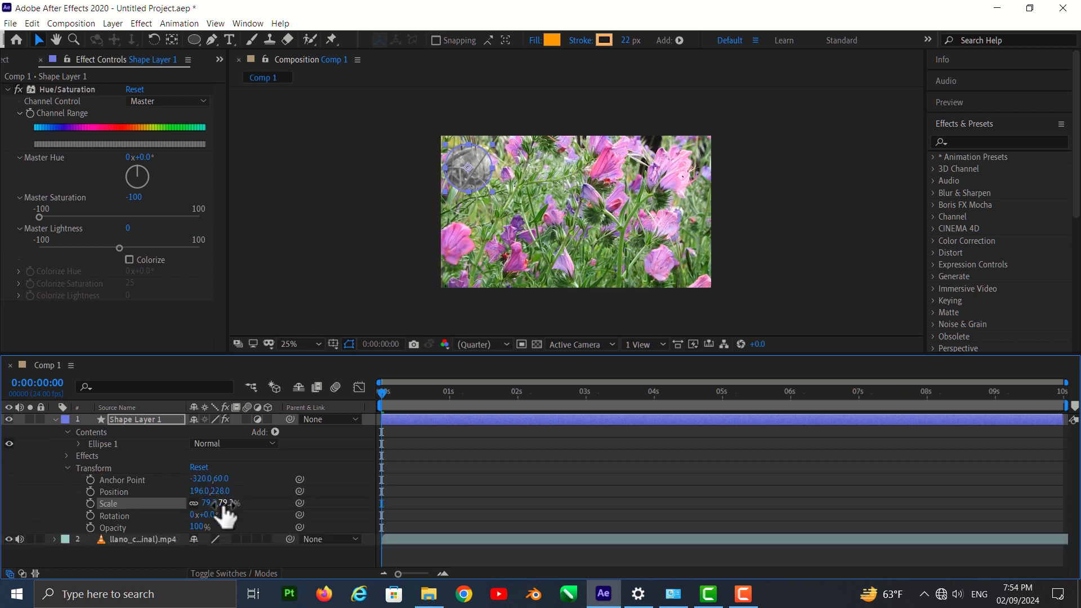
mouse_move(220, 491)
left_mouse_down()
mouse_move(251, 494)
mouse_move(224, 501)
left_mouse_up()
left_click(90, 491)
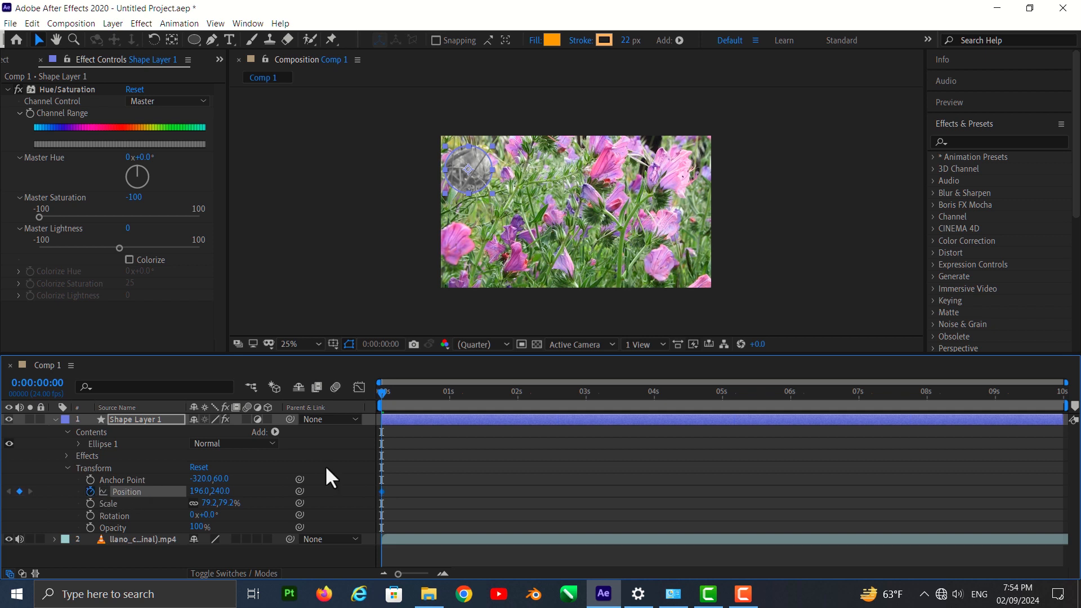
Step: Keyframe the circle's Position at 1620, 240 on 0:00:01:01, 1620, 884 on 0:00:02:01 and 212, 884 on 0:00:03:01
left_click_drag(379, 394, 450, 399)
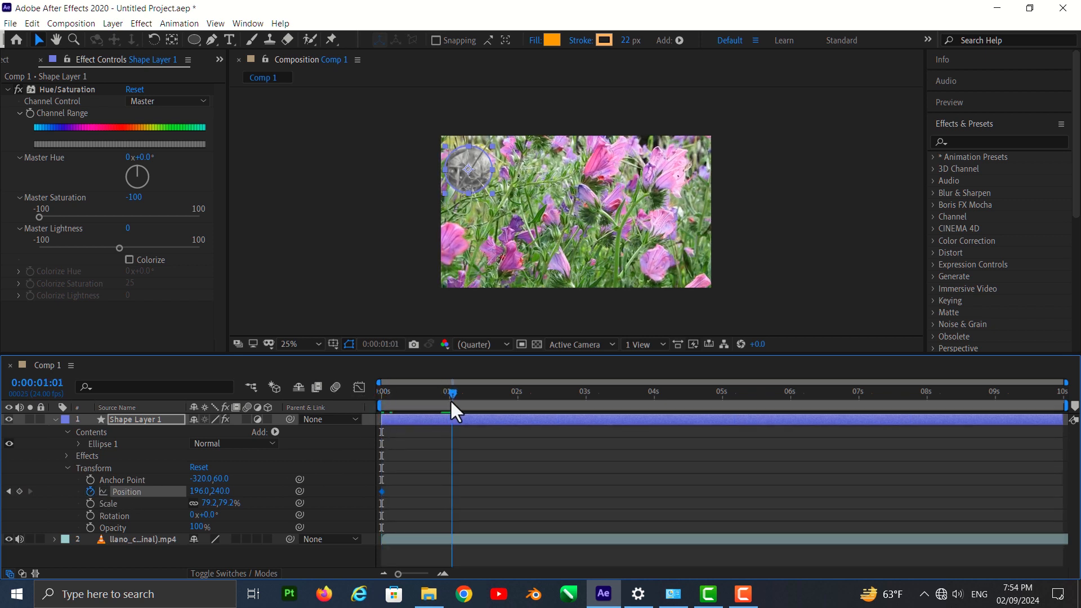
left_click_drag(482, 176, 684, 176)
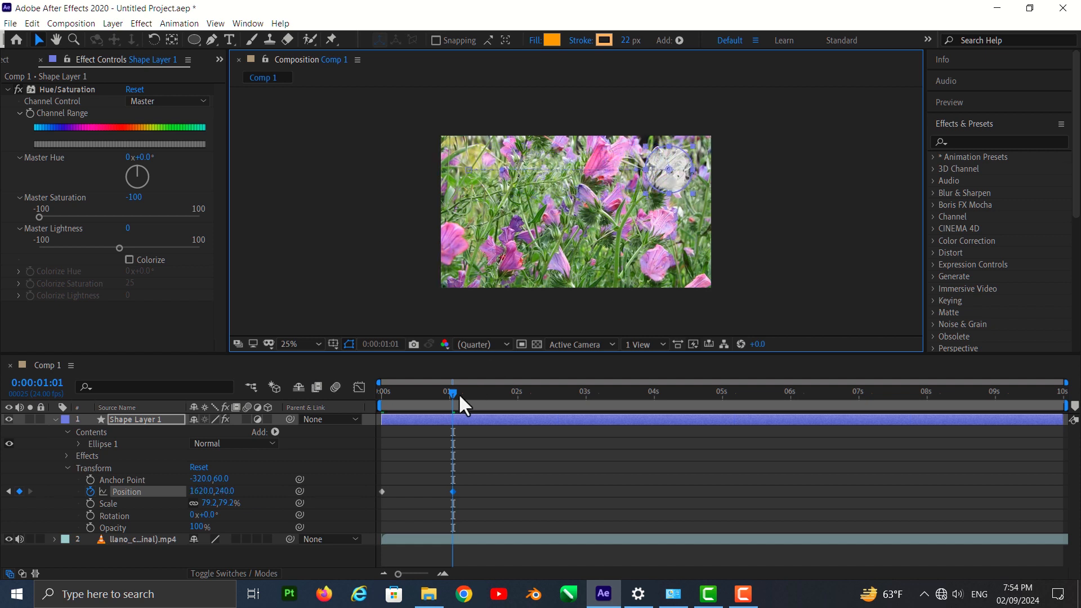
left_click_drag(451, 390, 518, 400)
left_click_drag(677, 193, 691, 264)
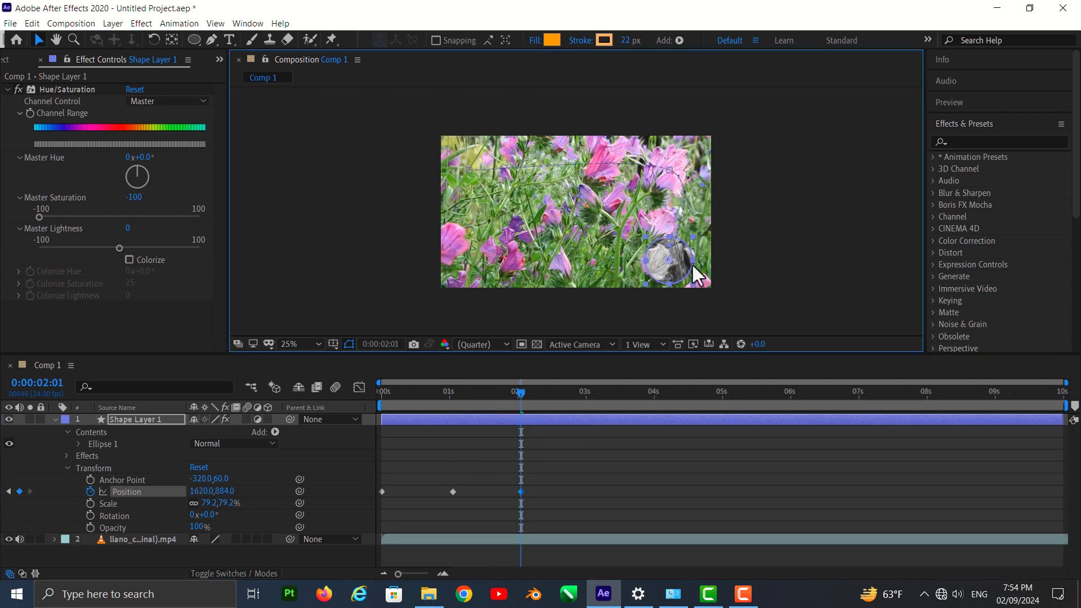
left_click_drag(519, 394, 589, 396)
left_click_drag(679, 269, 483, 269)
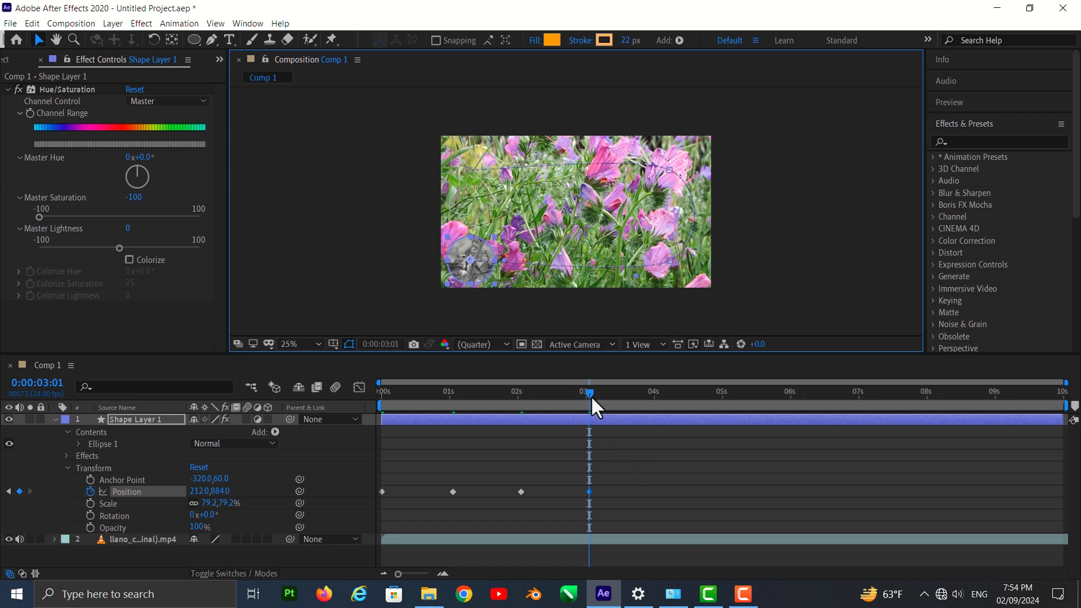
Step: End the work area at 0:00:03:01 and preview the moving circle from the first frame
key("n")
key("Home")
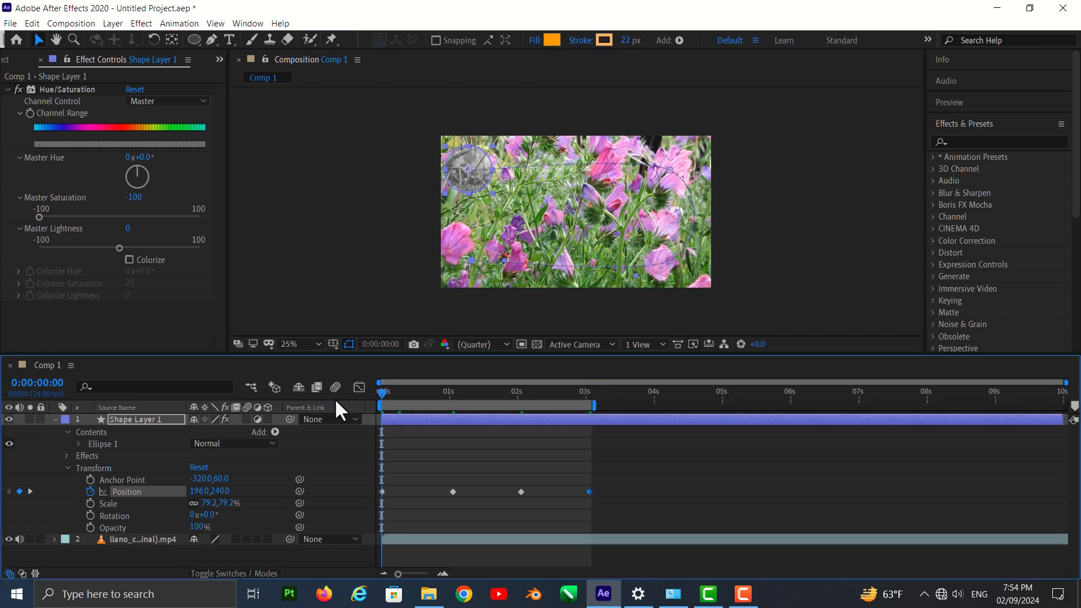
key("space")
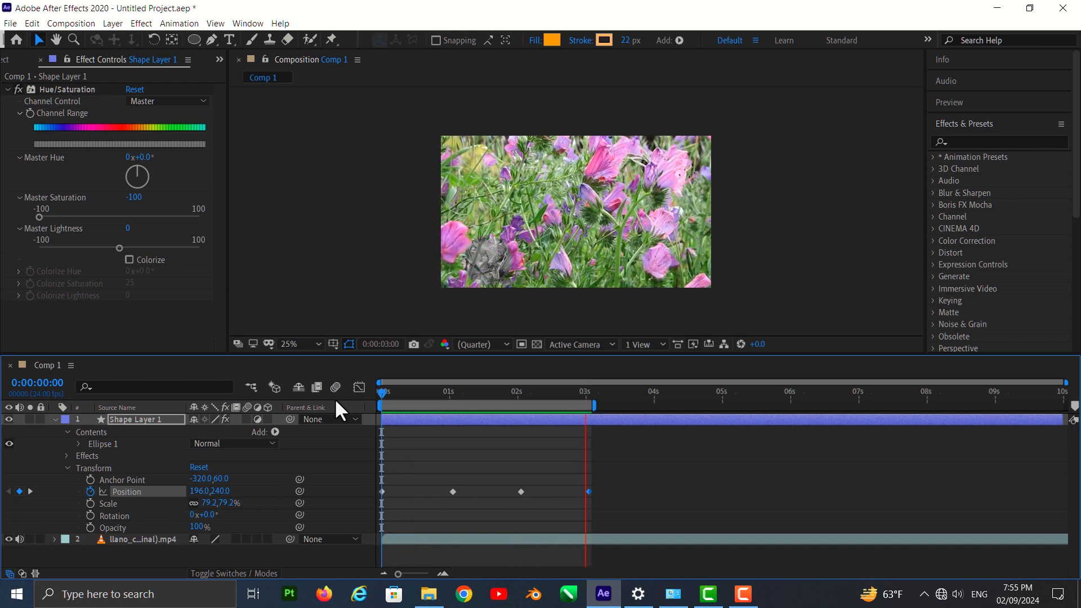
key("space")
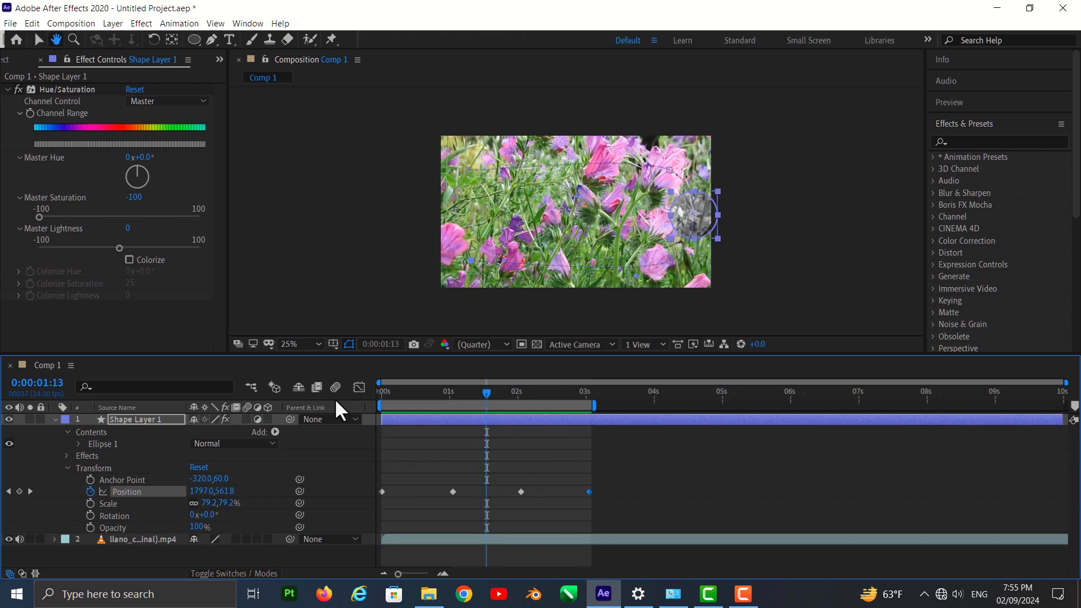
key("space")
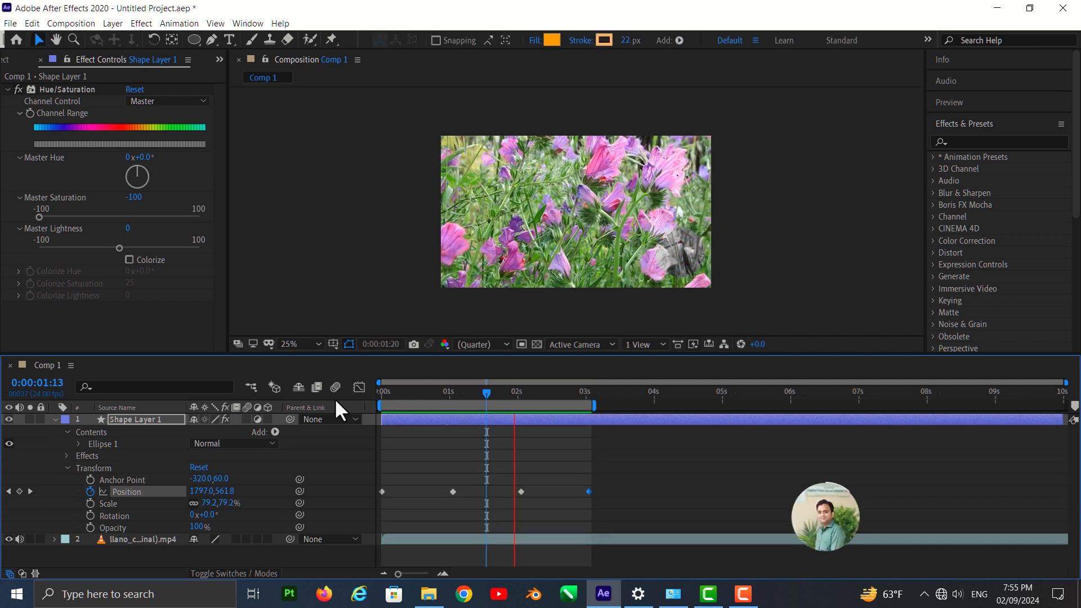
key("space")
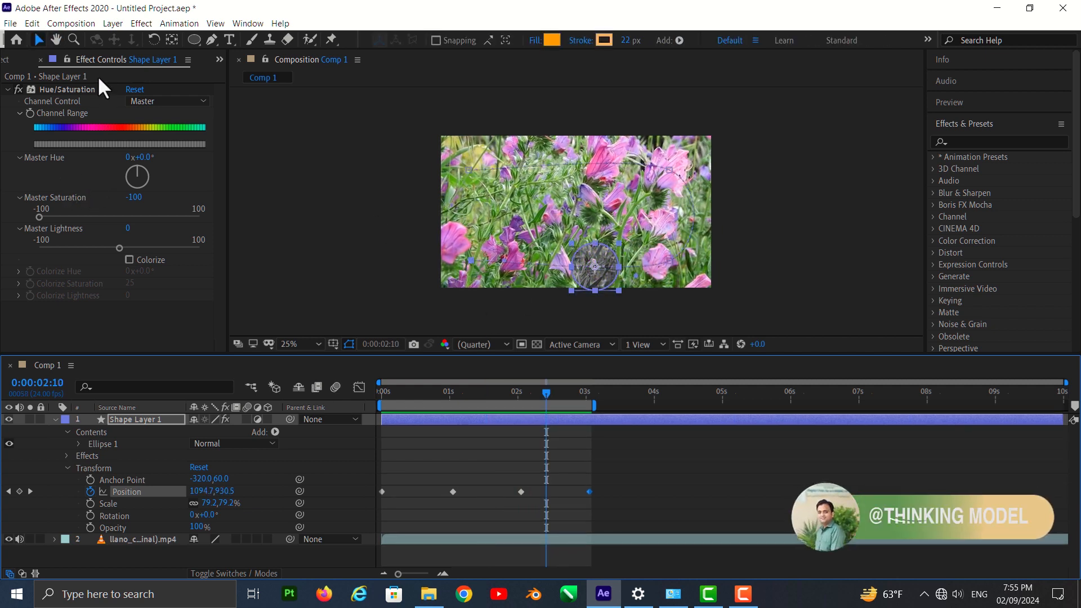
Step: Enlarge the circle proportionally to about 111.3% scale and preview the animation from the first frame
left_click(573, 241)
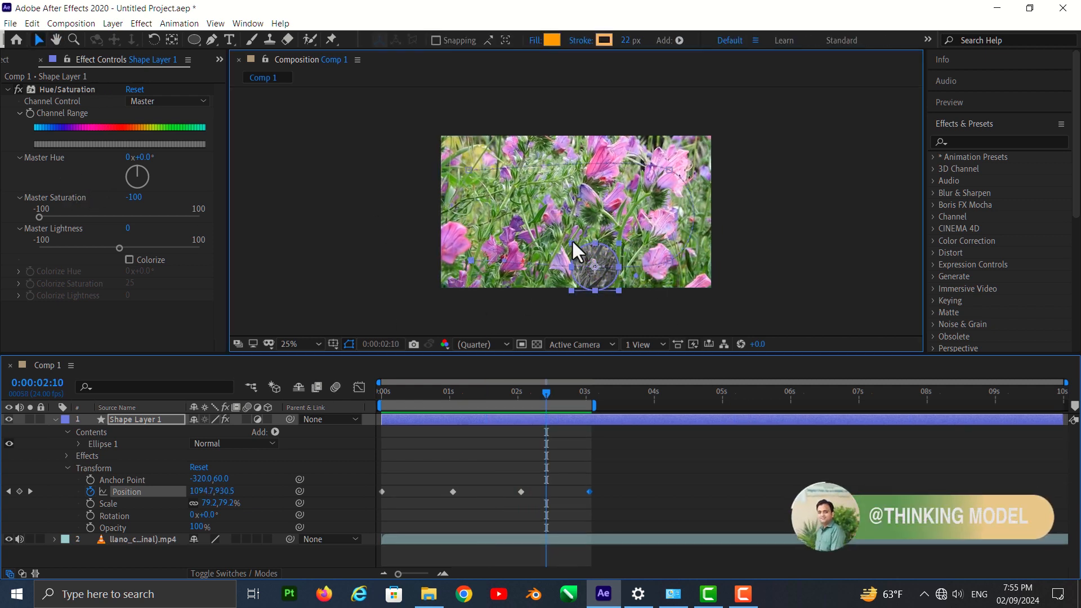
left_click_drag(572, 242, 549, 234)
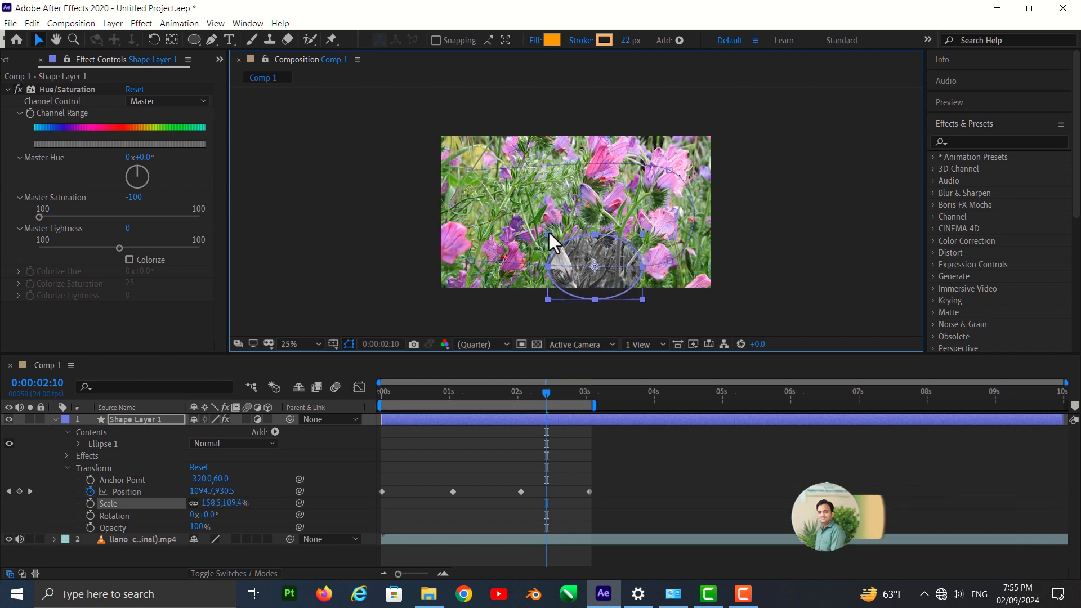
key("shift")
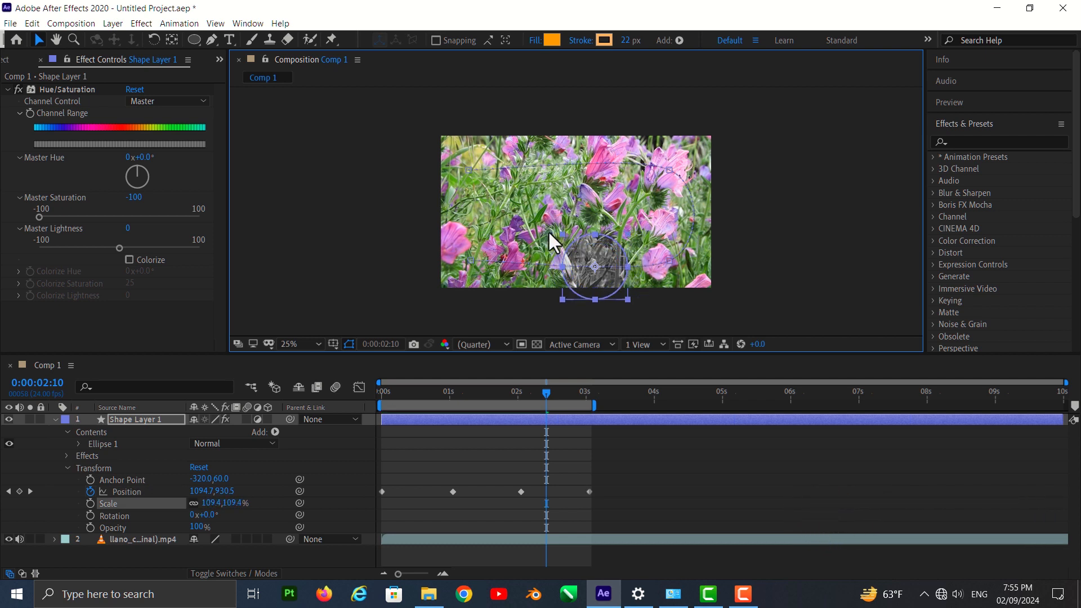
left_click_drag(548, 230, 546, 229)
left_click_drag(543, 394, 380, 393)
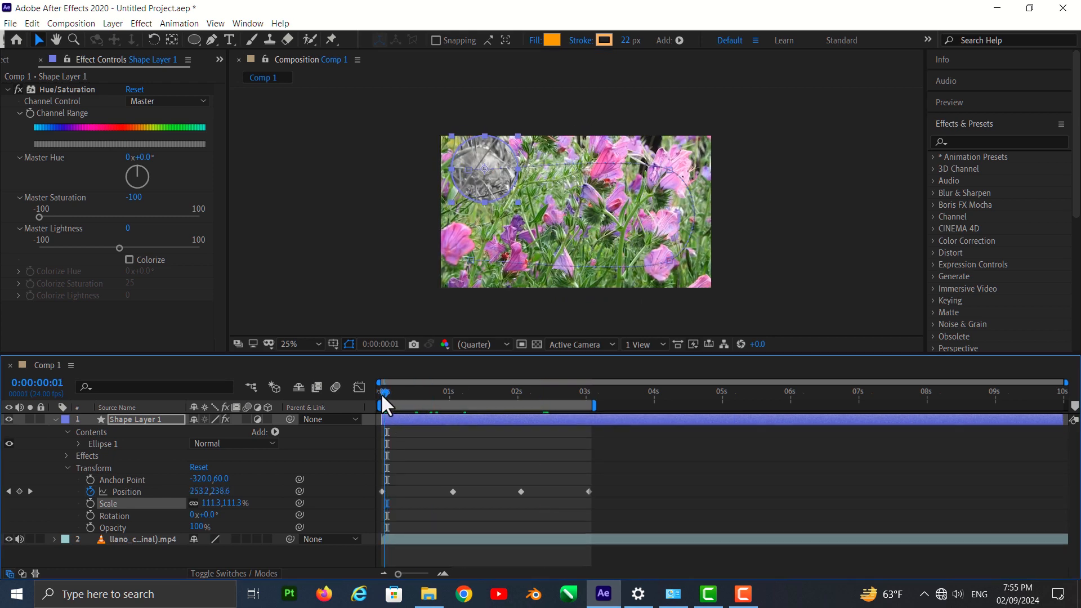
key("space")
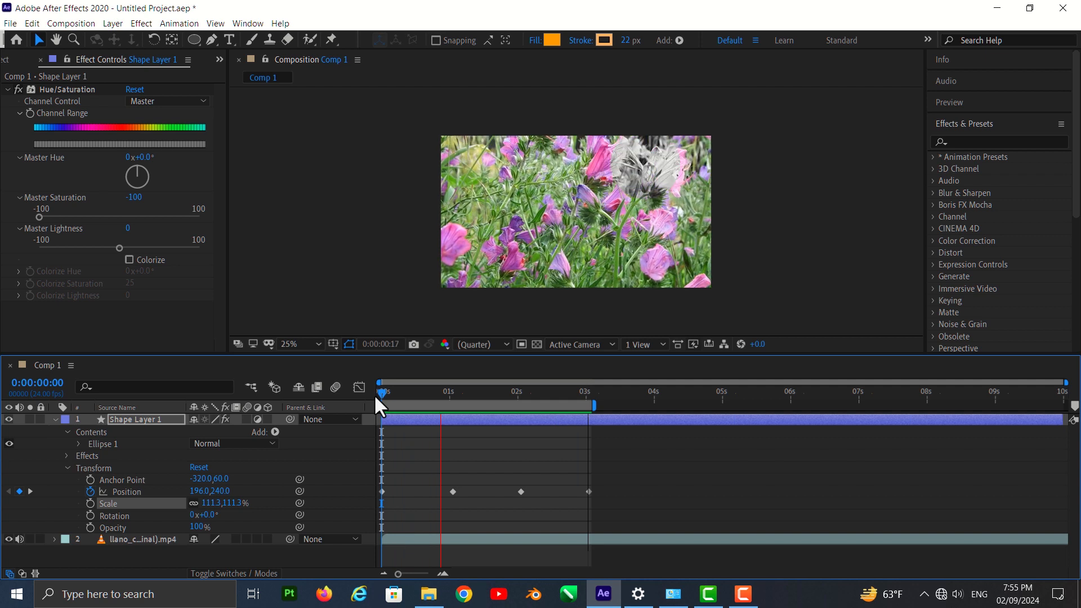
key("space")
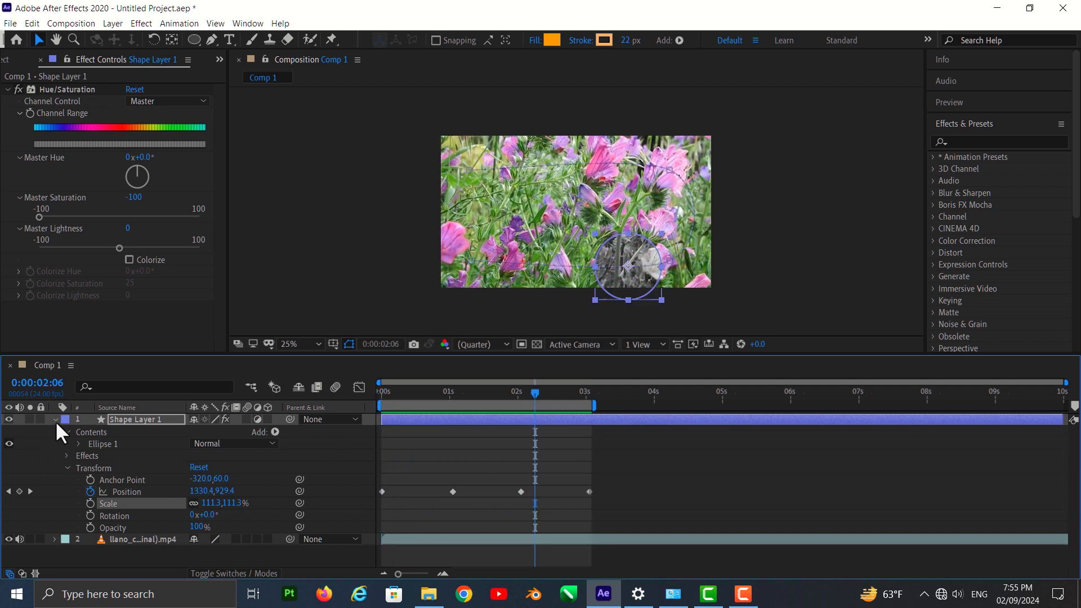
Step: Delete the flower video and Shape Layer 1 from Comp 1, and extend the work area's end to about 7.5 seconds
left_click(55, 419)
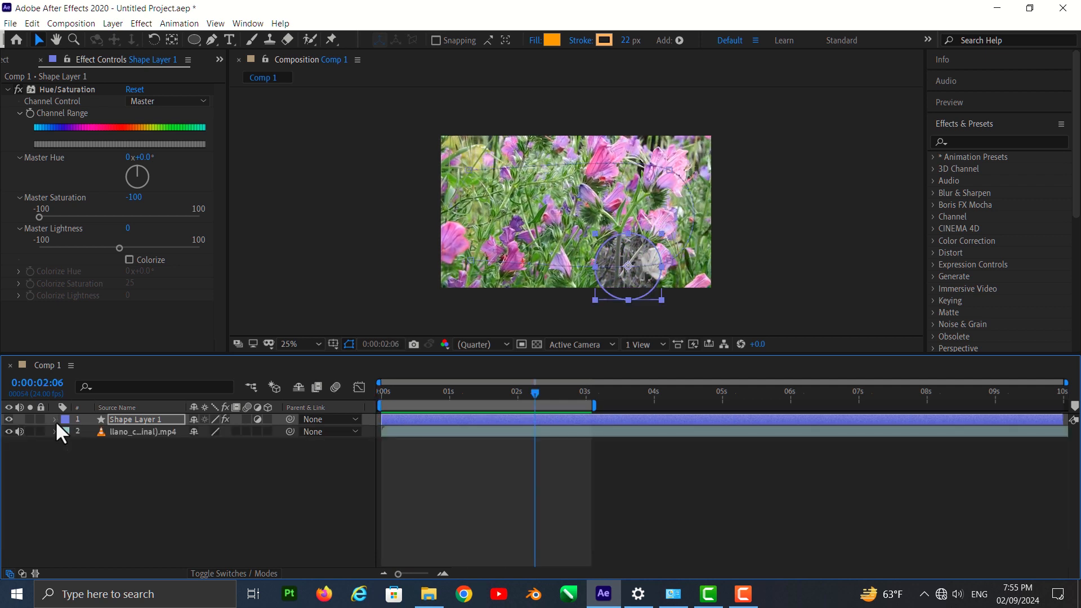
left_click(106, 420)
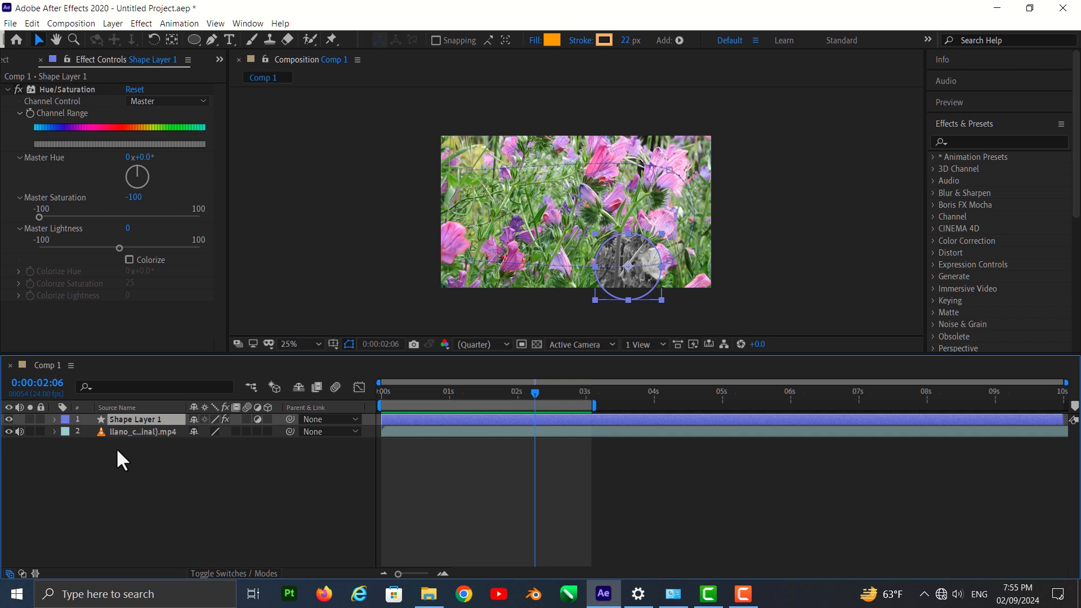
left_click(116, 448)
left_click(119, 435)
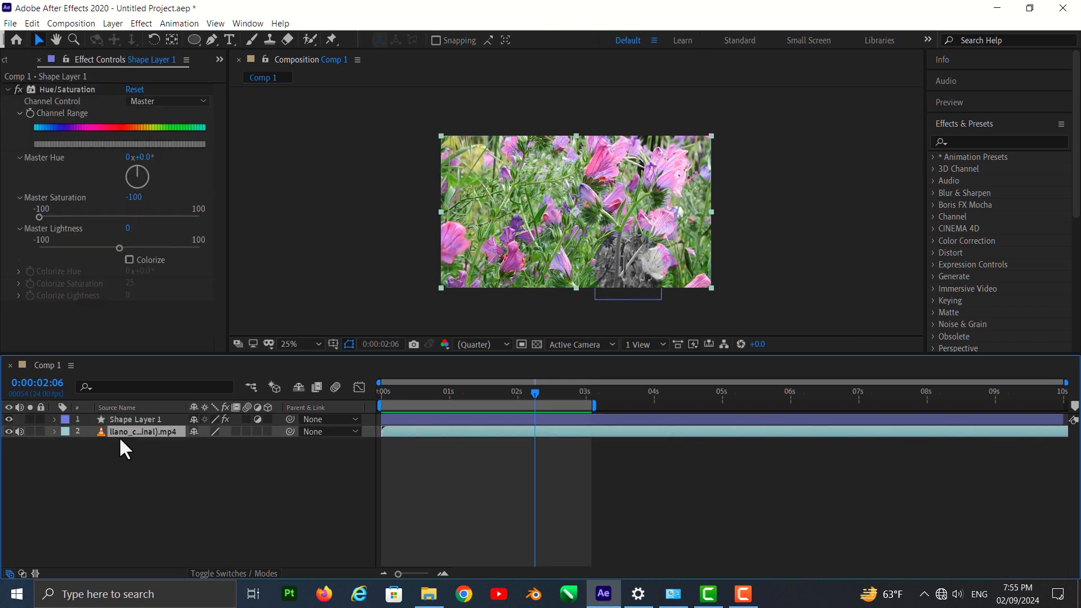
key("Delete")
left_click(121, 423)
key("Delete")
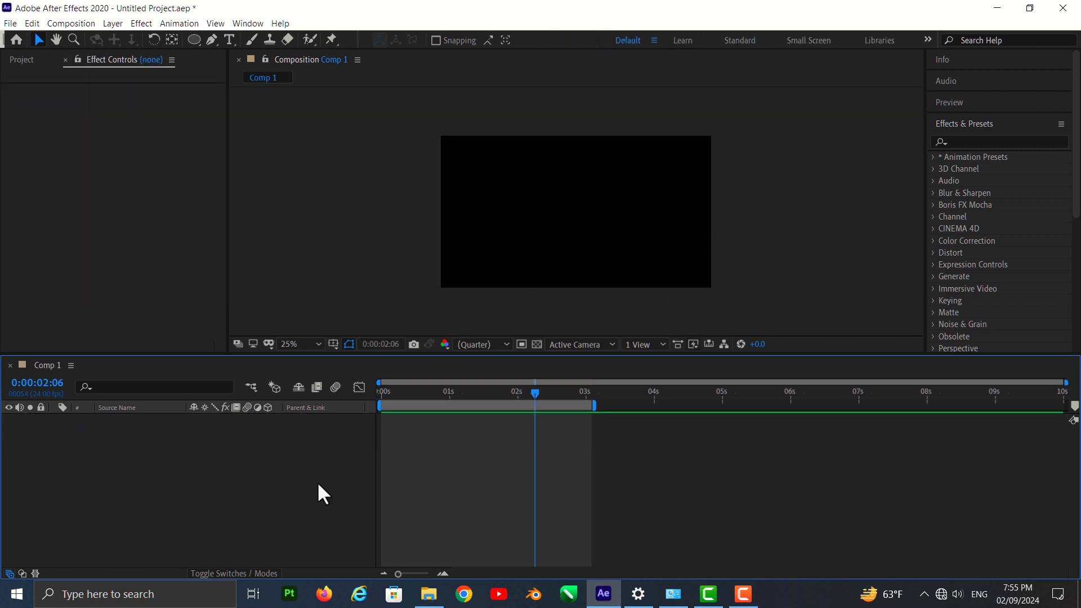
left_click_drag(602, 404, 899, 404)
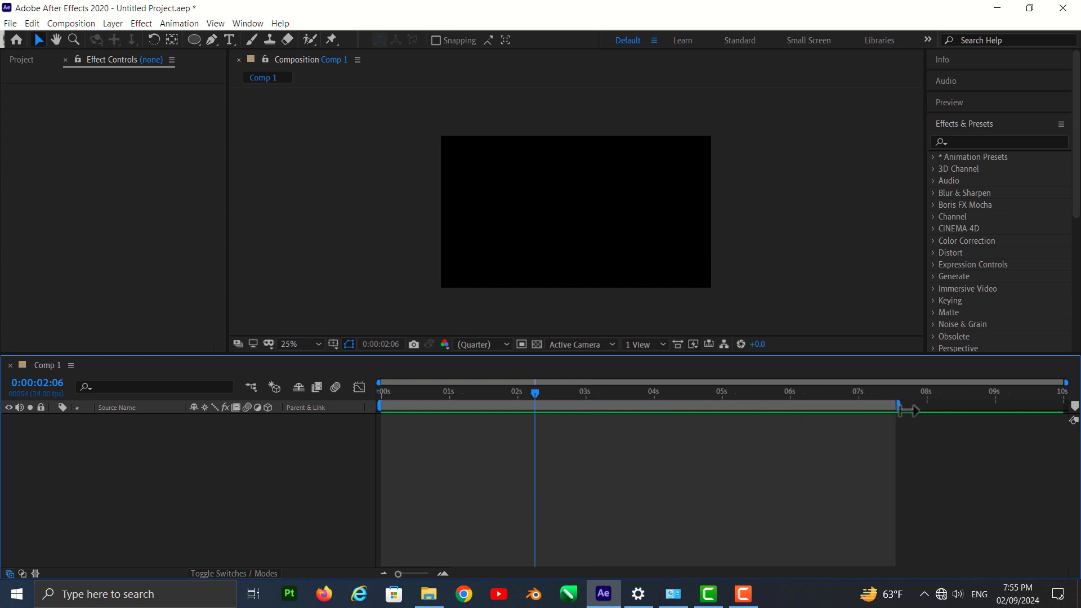
Step: Return to the first frame and draw a small orange circle near the upper middle of the empty composition
left_click_drag(532, 394, 349, 426)
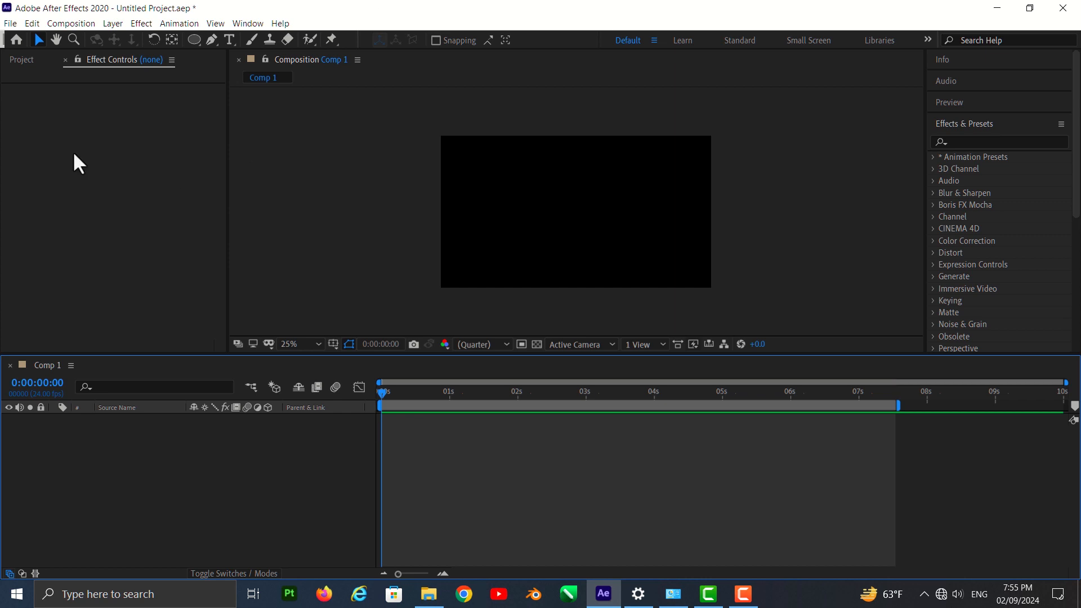
left_click(24, 59)
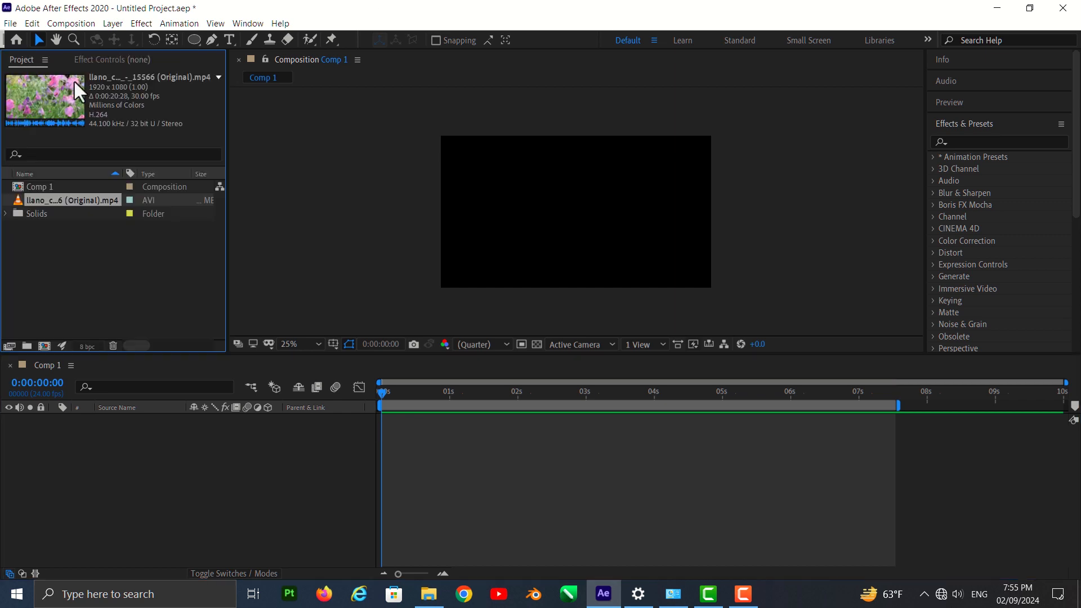
left_click(192, 39)
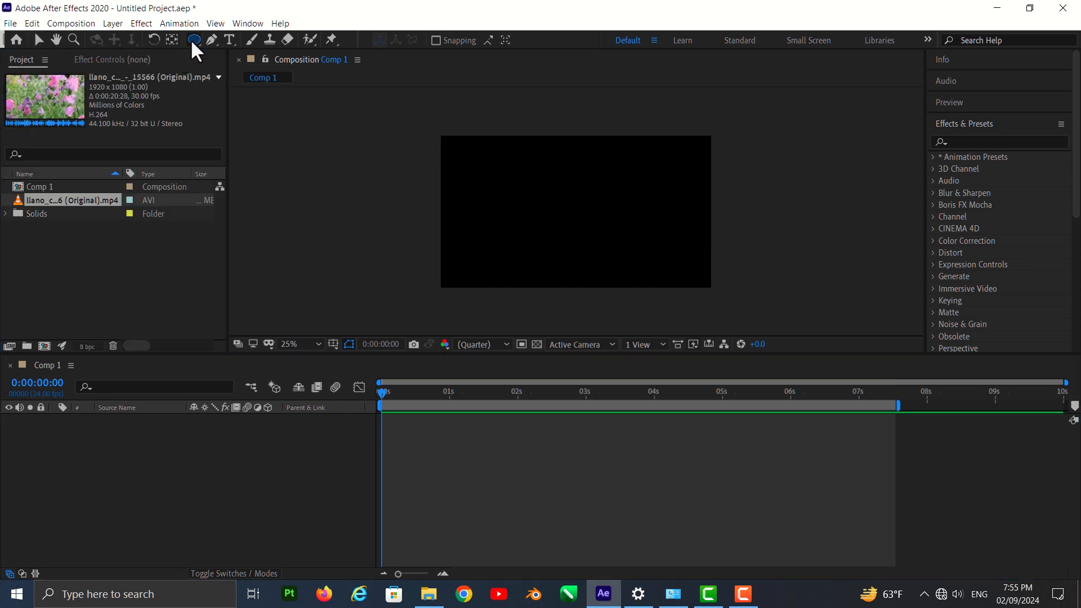
left_click(544, 150)
left_click_drag(544, 150, 578, 183)
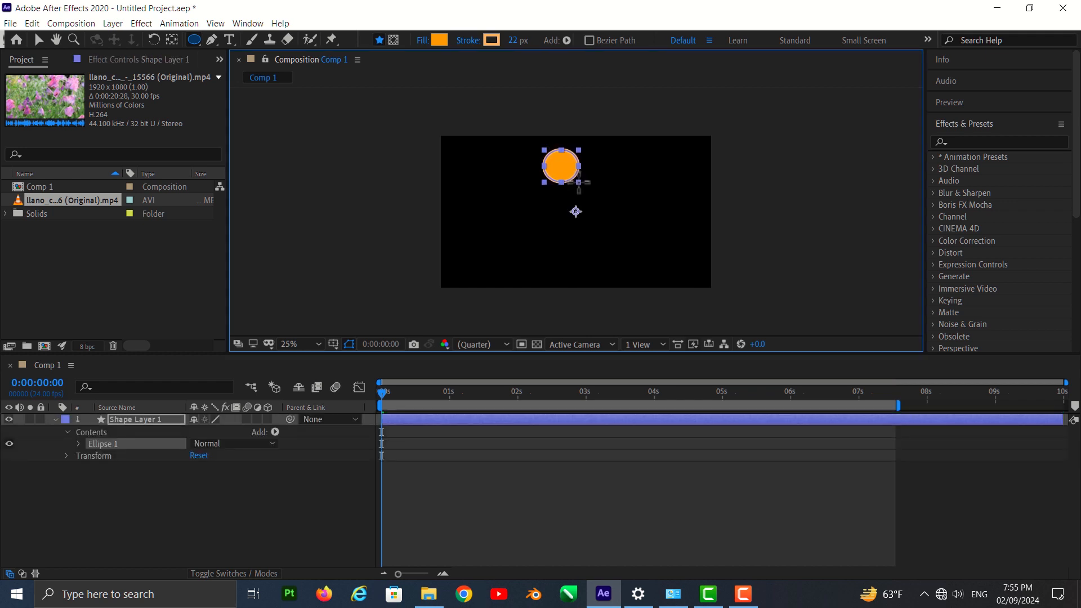
Step: Center the orange circle's anchor point, then duplicate its shape layer three times
key("ctrl+alt+Home")
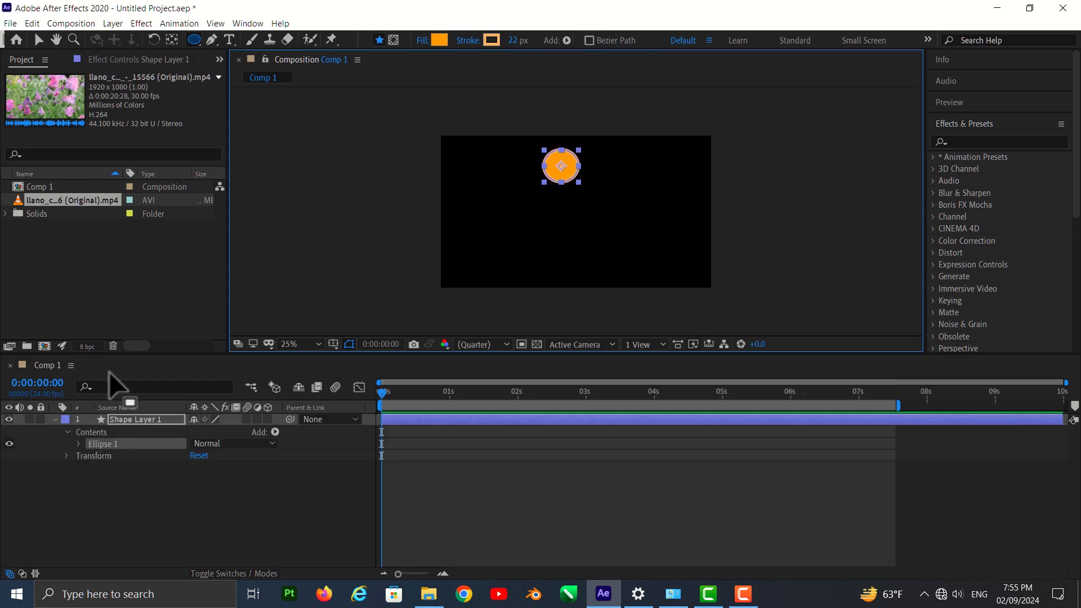
left_click(55, 419)
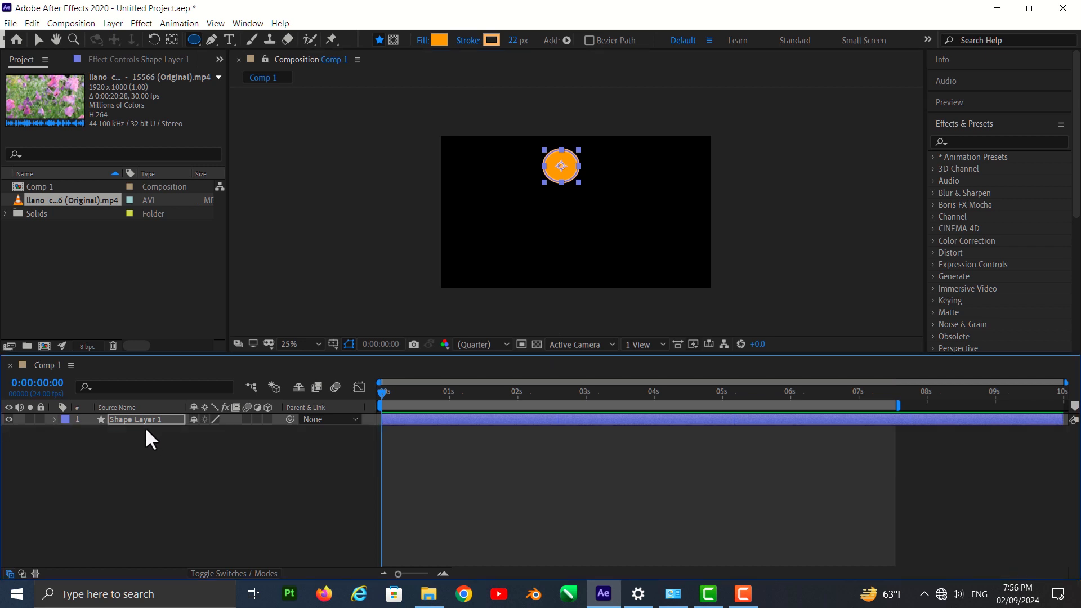
left_click(153, 427)
left_click(151, 420)
key("ctrl+d")
key("ctrl+d")
key("ctrl+d")
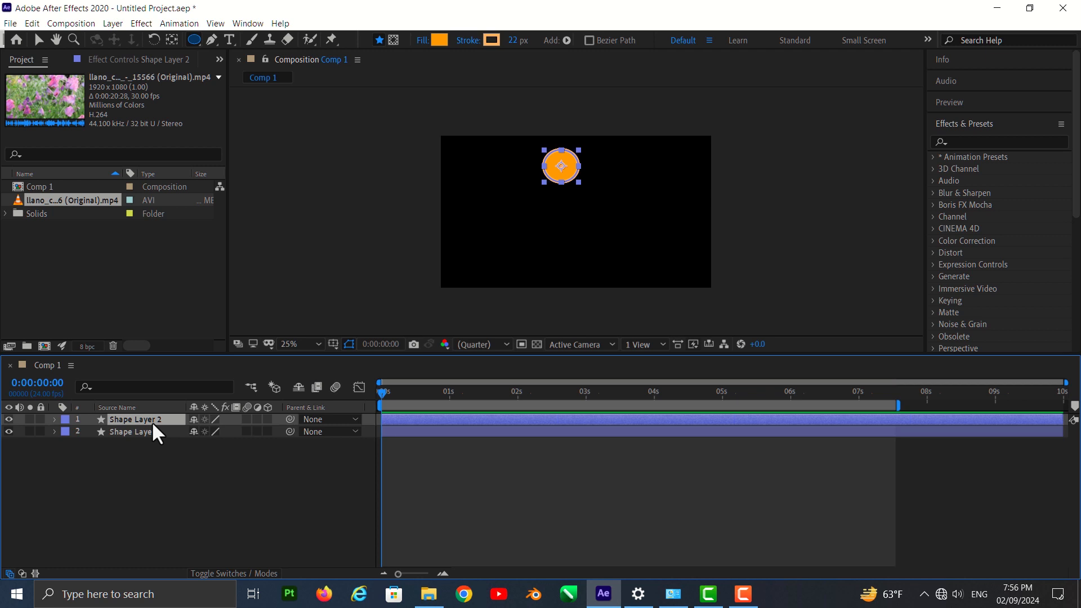
Step: Spread the four orange circles into a diamond arrangement around the middle of the composition
left_click(38, 40)
left_click_drag(563, 164, 638, 196)
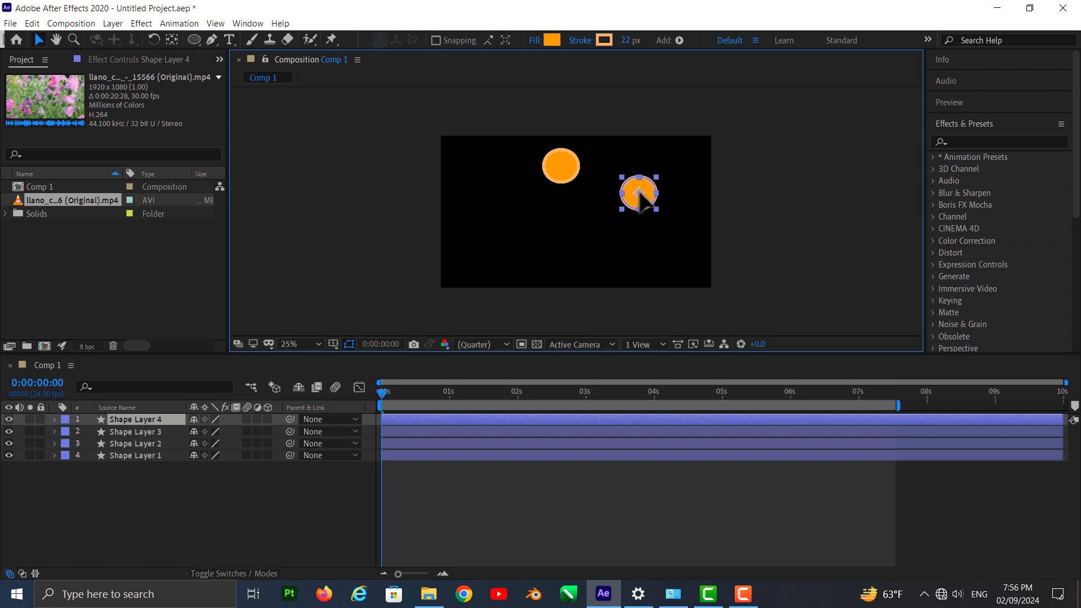
left_click_drag(564, 171, 531, 217)
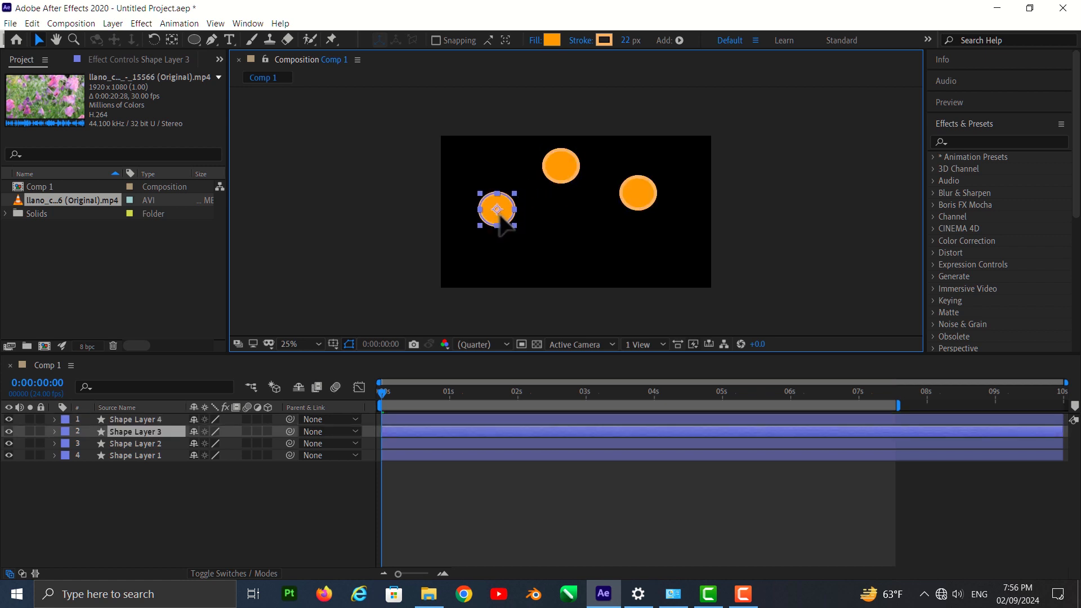
left_click_drag(564, 167, 572, 258)
left_click_drag(641, 200, 633, 216)
left_click(572, 167)
left_click_drag(571, 168, 570, 155)
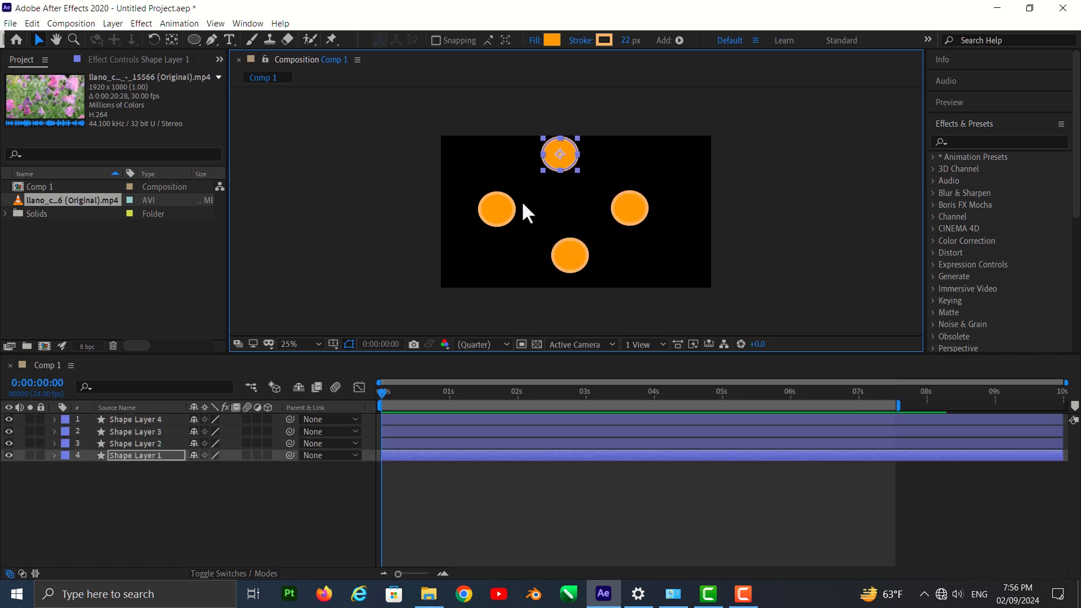
left_click_drag(508, 206, 520, 206)
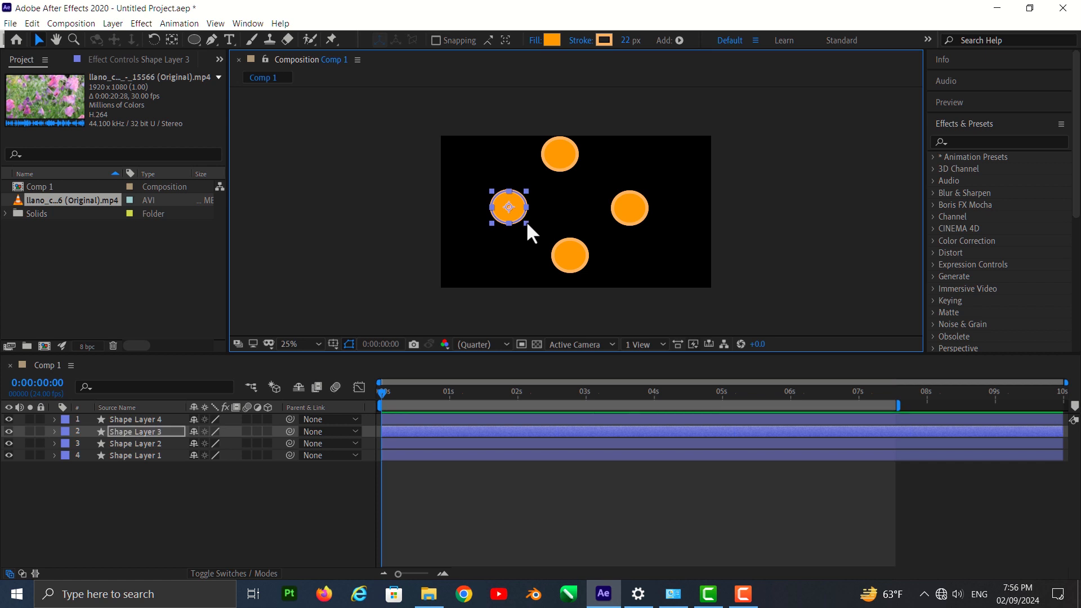
Step: Select all four circles and scale them down together to roughly two thirds of their size
left_click(567, 258, "shift")
left_click(629, 221, "shift")
left_click(565, 147, "shift")
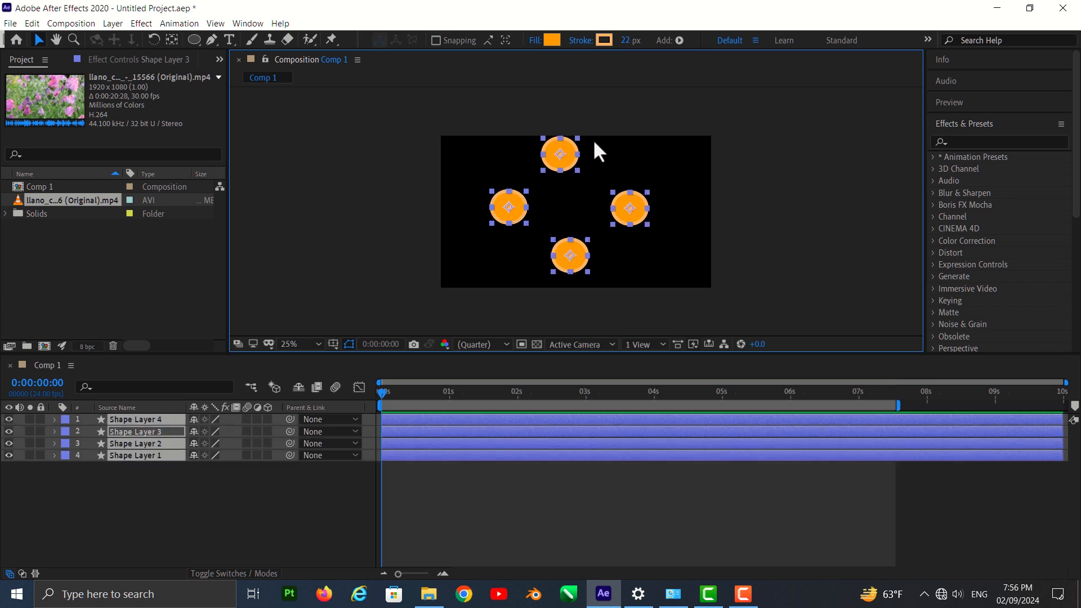
left_click_drag(578, 137, 569, 158)
left_click(695, 197)
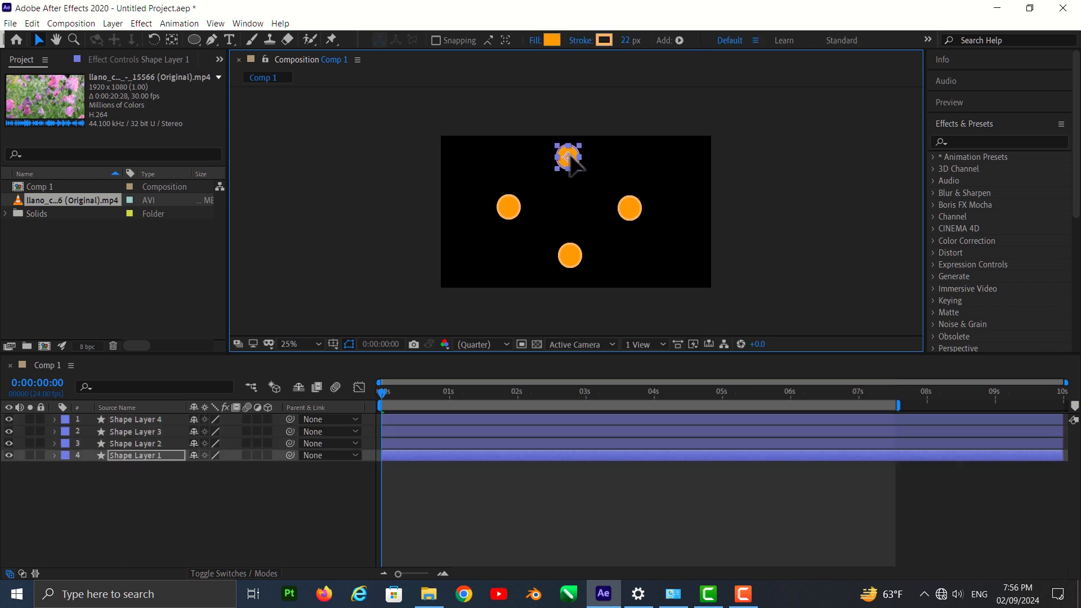
Step: Fine-tune the positions of the four circles to even out the diamond, then clear the selection
left_click_drag(575, 257, 569, 256)
left_click(570, 157)
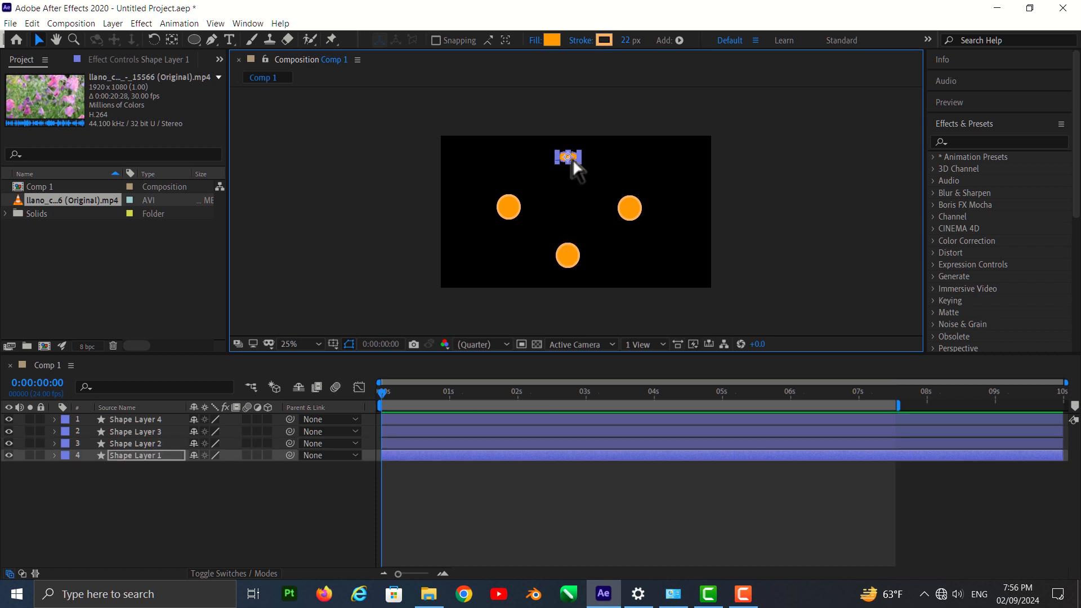
key("ctrl+z")
left_click_drag(570, 156, 570, 152)
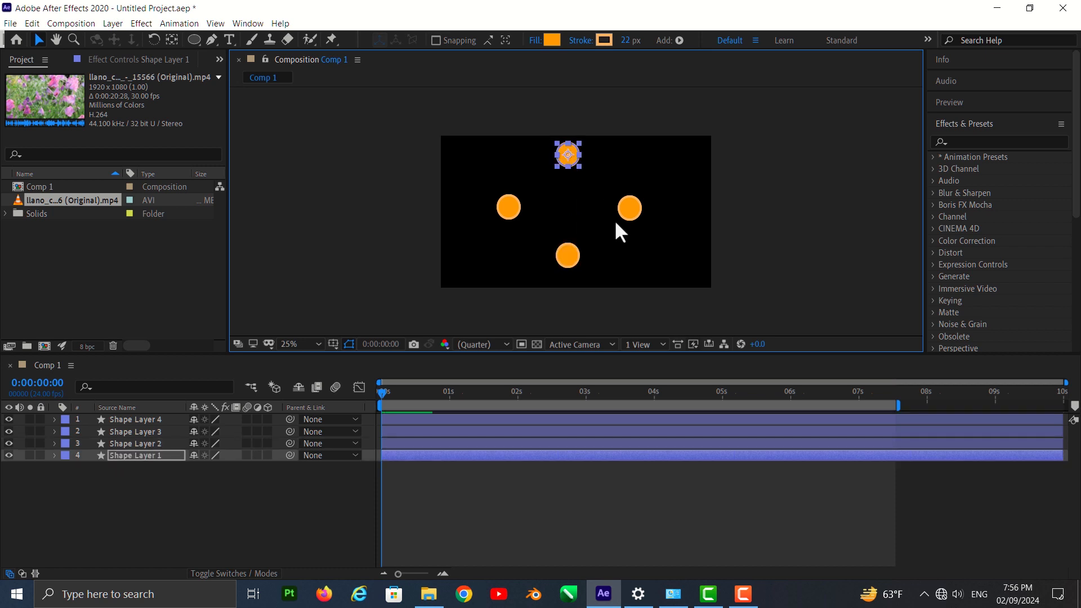
left_click_drag(624, 214, 621, 217)
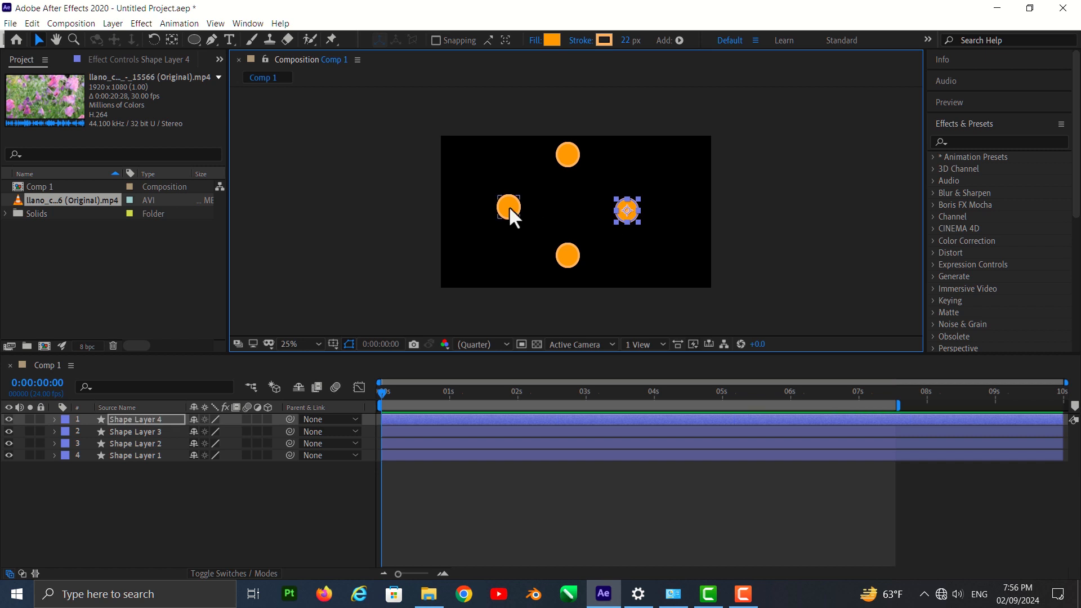
left_click_drag(508, 209, 515, 210)
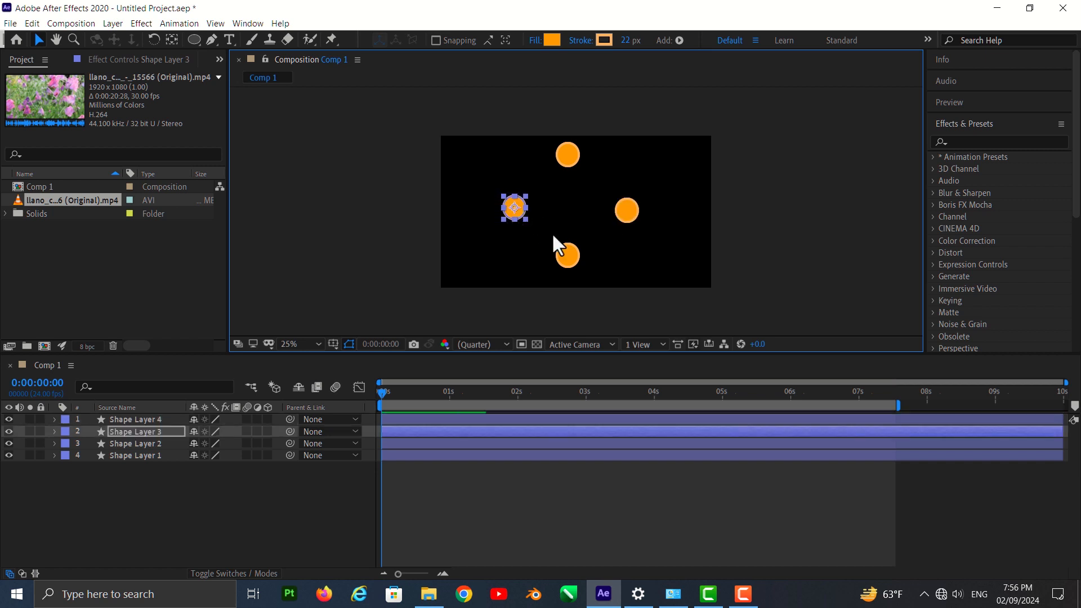
left_click_drag(569, 248, 569, 251)
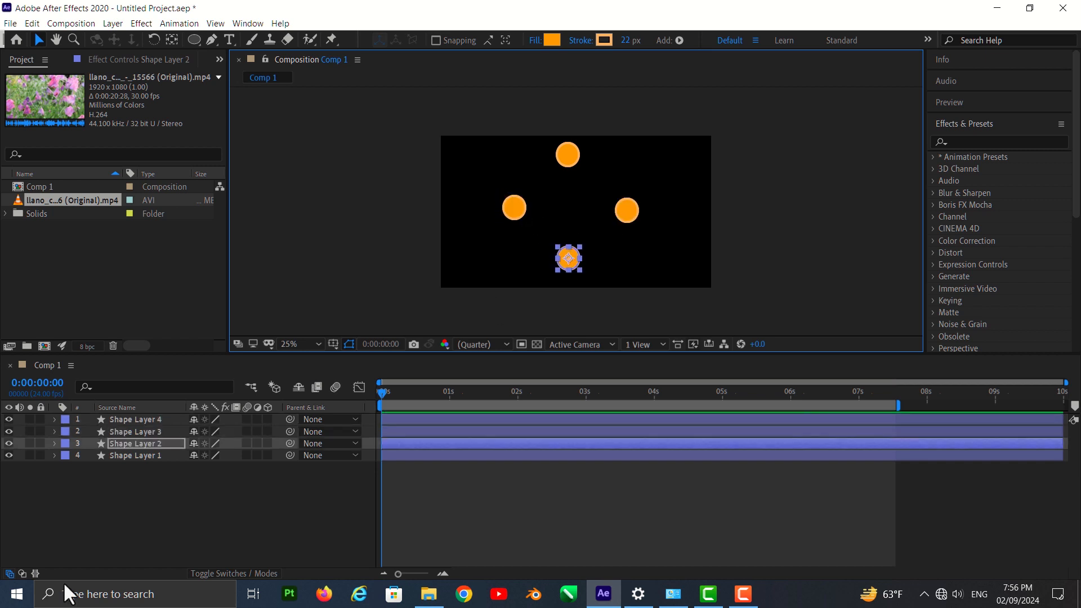
left_click(145, 500)
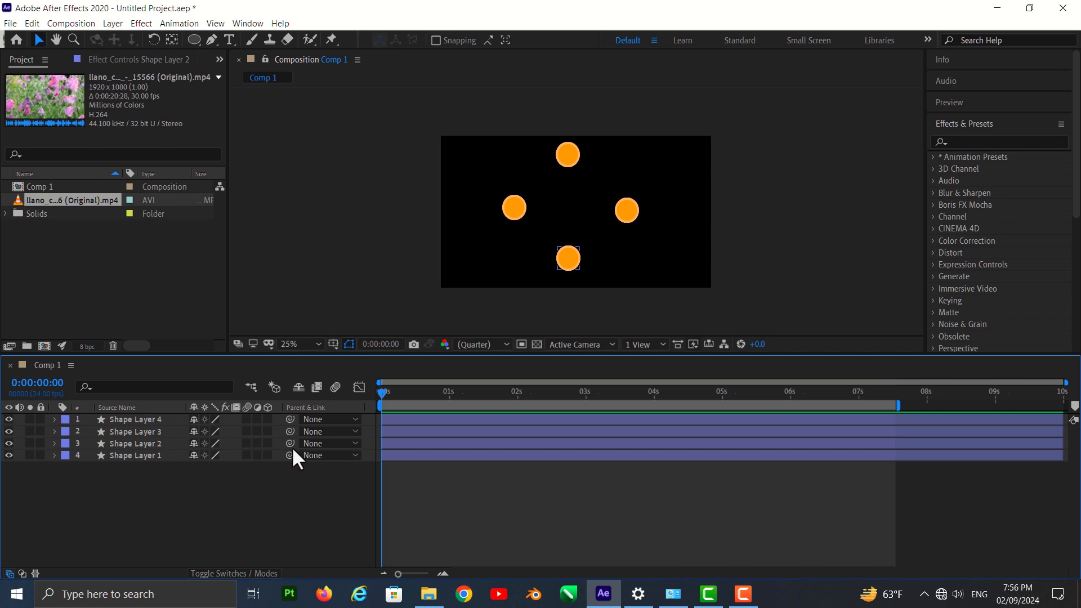
Step: Parent Shape Layers 1, 2 and 3 to Shape Layer 4
left_click_drag(290, 455, 164, 417)
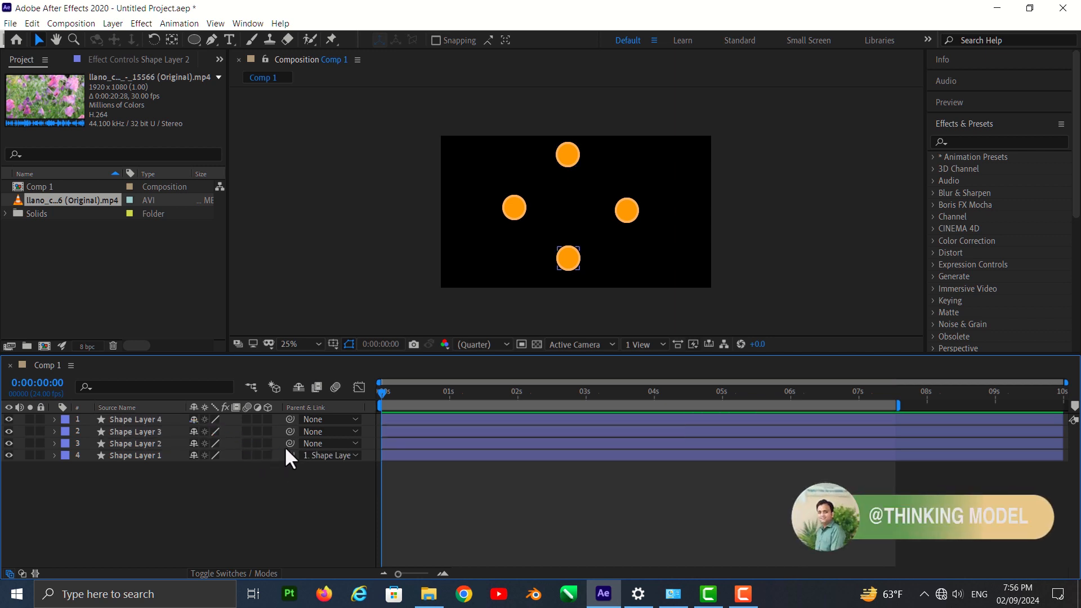
left_click_drag(290, 443, 162, 420)
left_click_drag(290, 431, 150, 418)
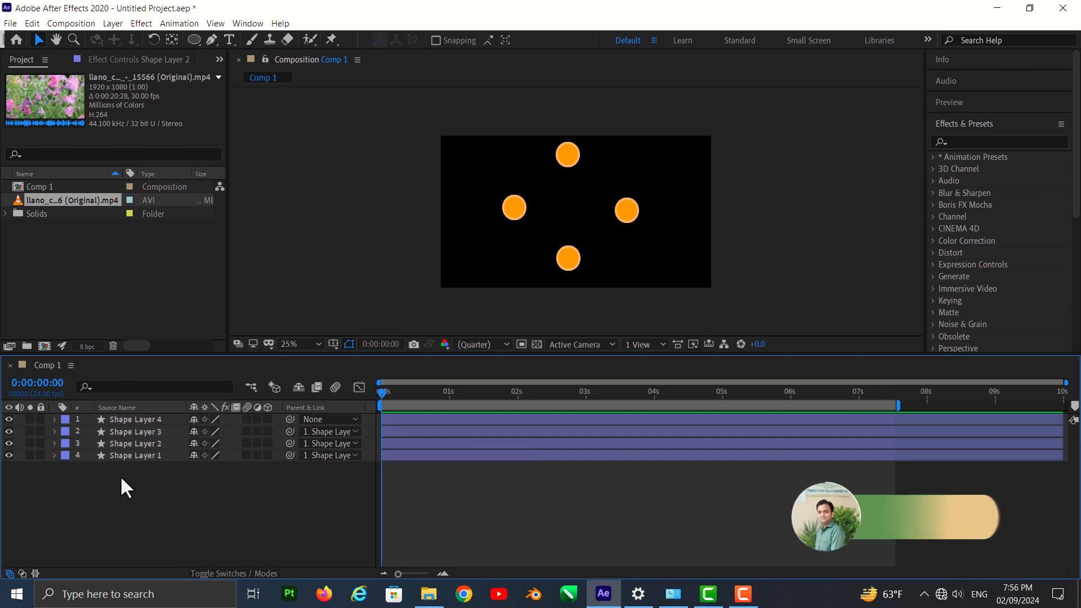
Step: Try rotating Shape Layer 4 to about -27° to test the parenting, then undo the rotation and collapse the layer
left_click(140, 417)
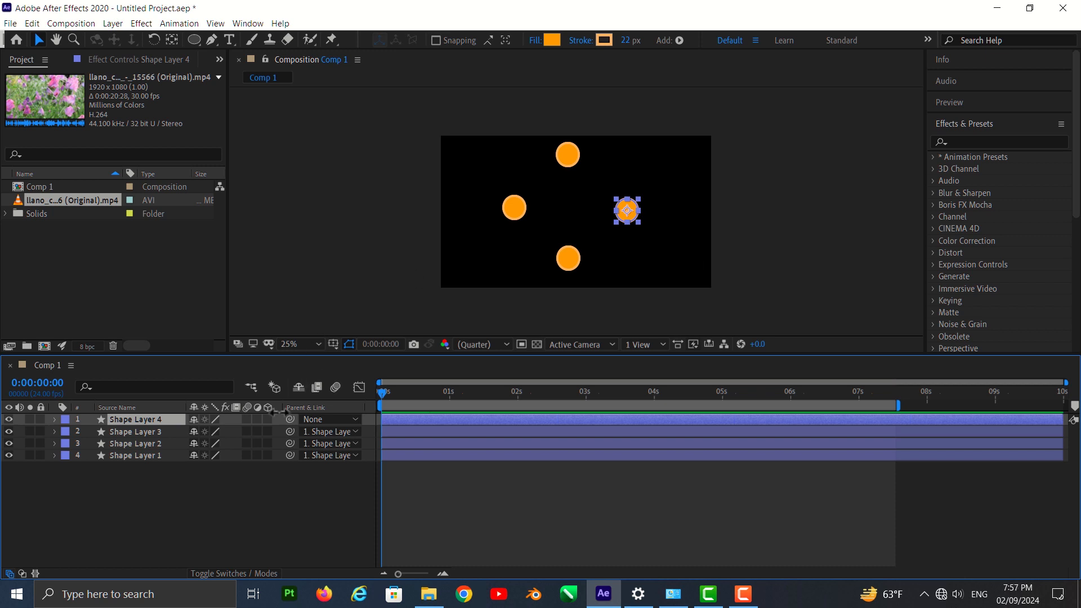
key("r")
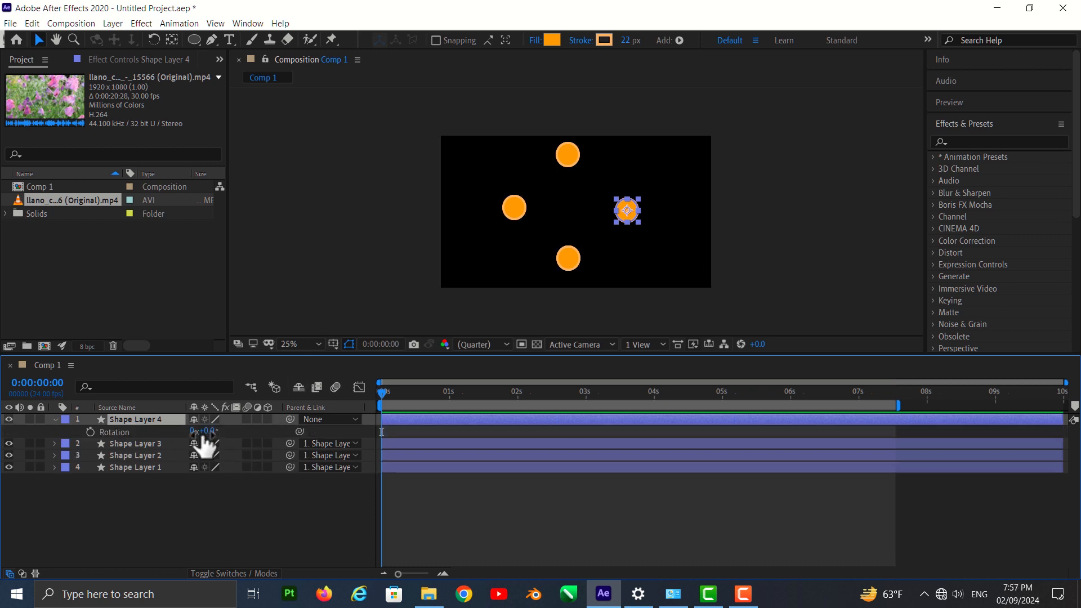
left_click_drag(205, 431, 227, 464)
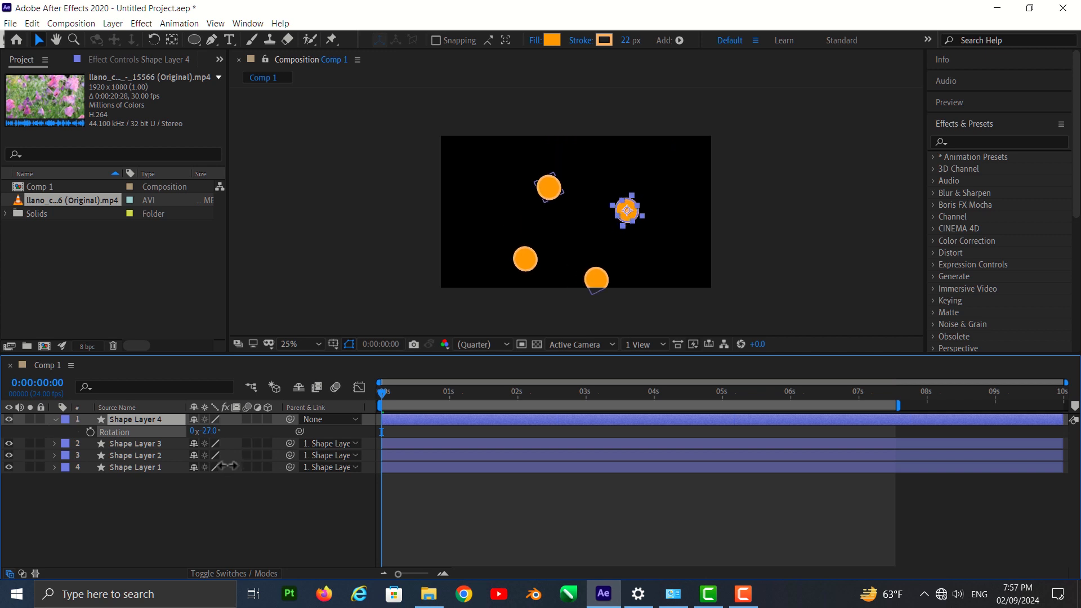
key("ctrl+z")
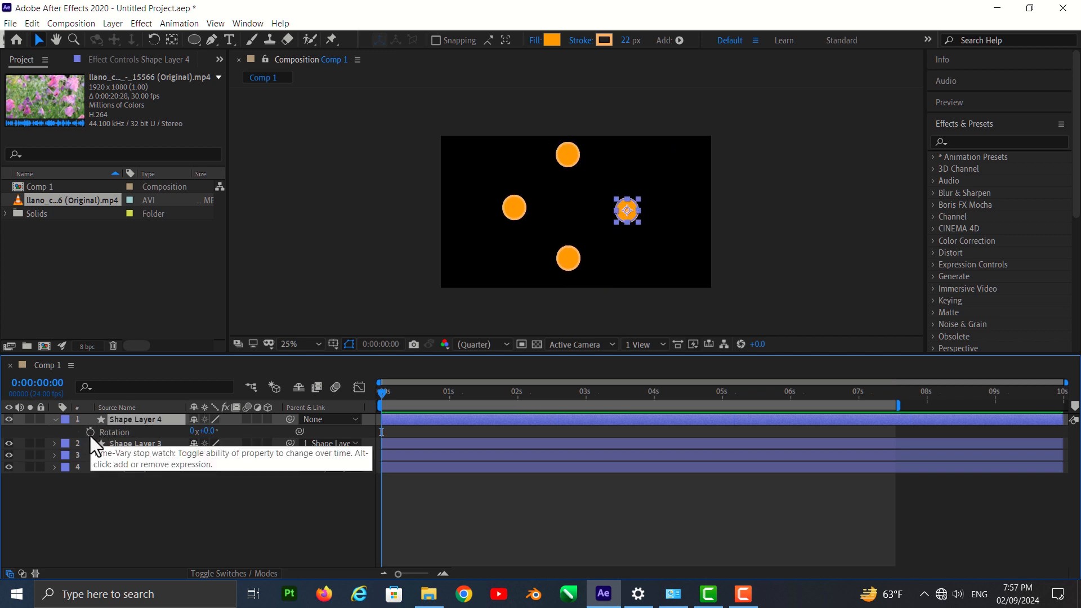
left_click(54, 419)
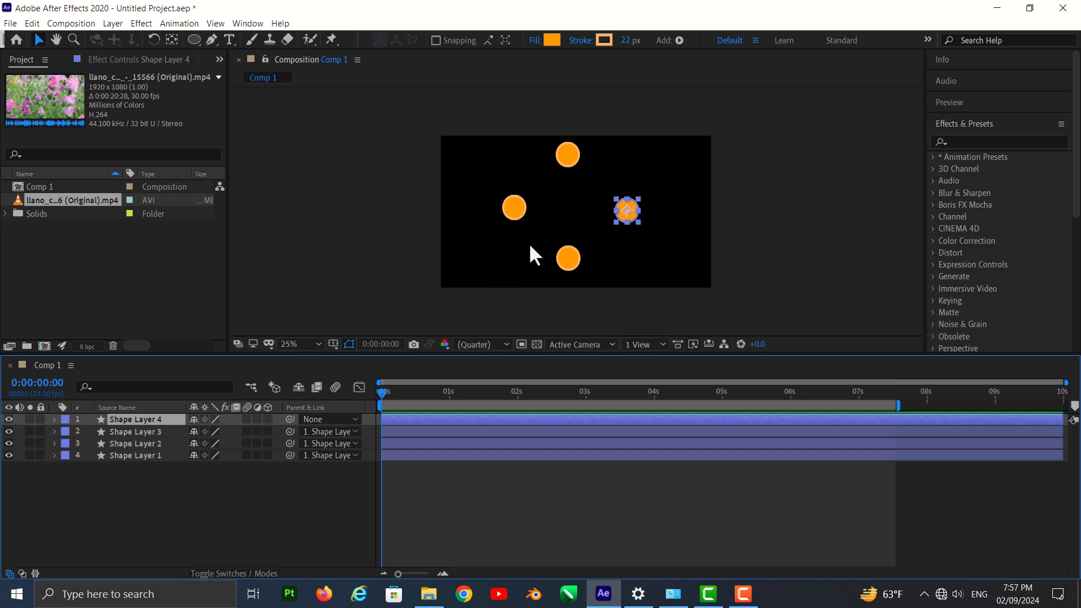
right_click(149, 488)
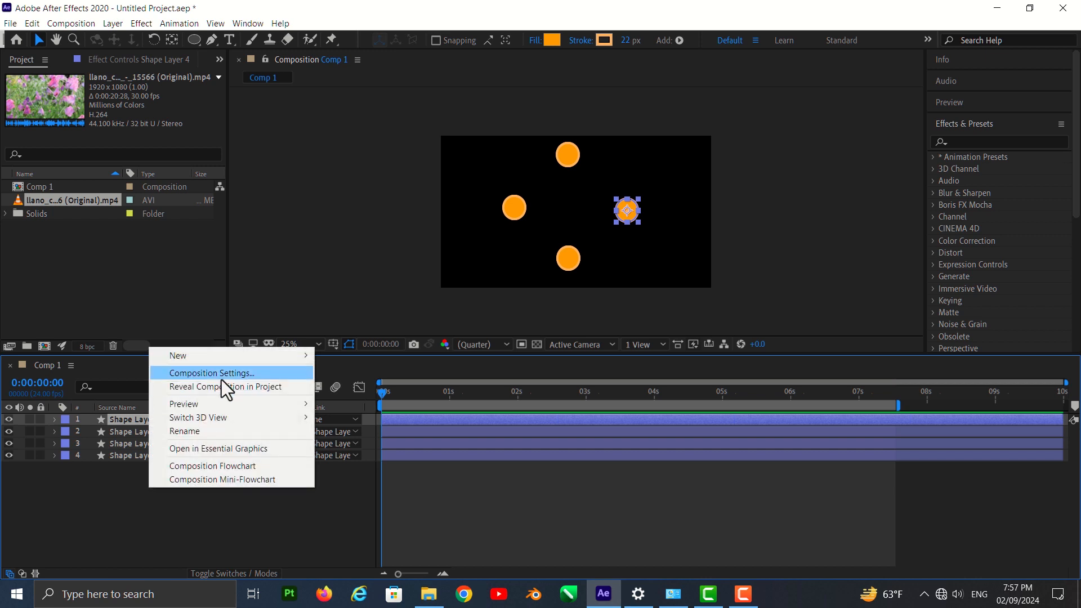
mouse_move(220, 357)
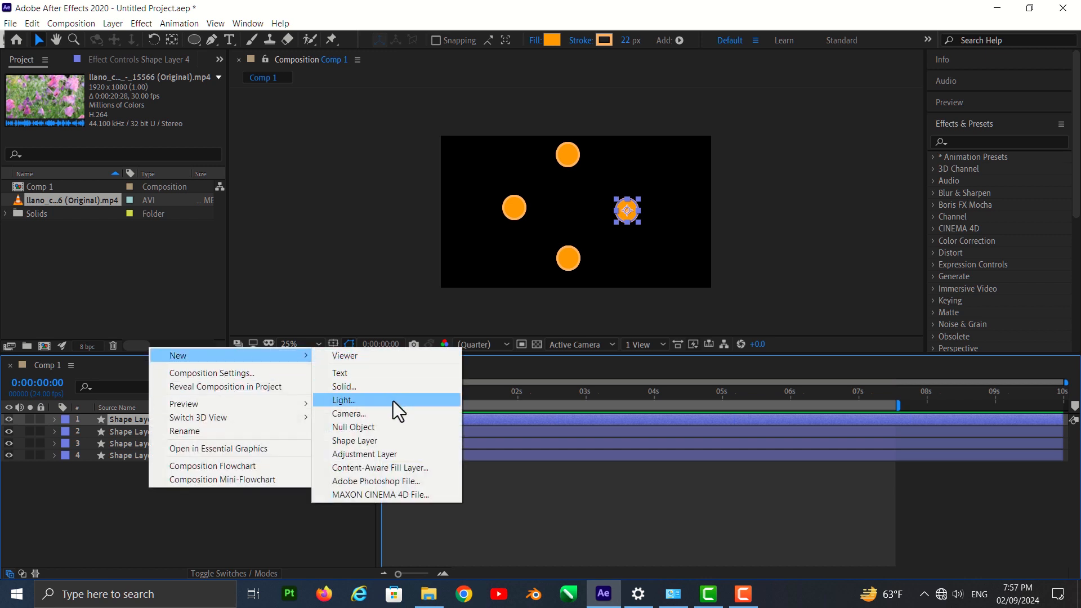
left_click(391, 434)
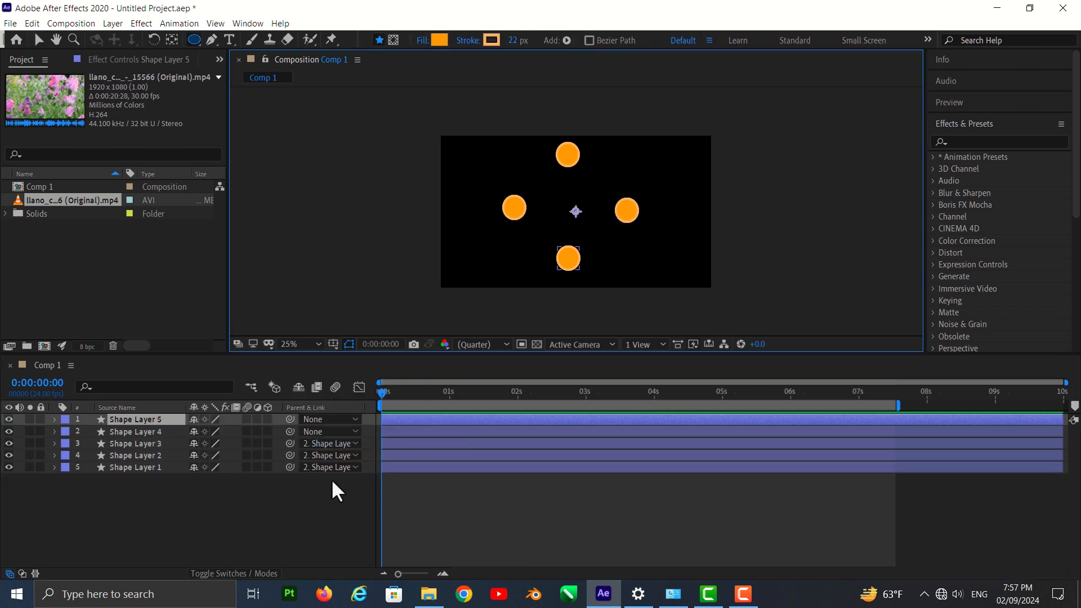
key("Delete")
Step: Add a null object to Comp 1 above the shape layers
right_click(197, 503)
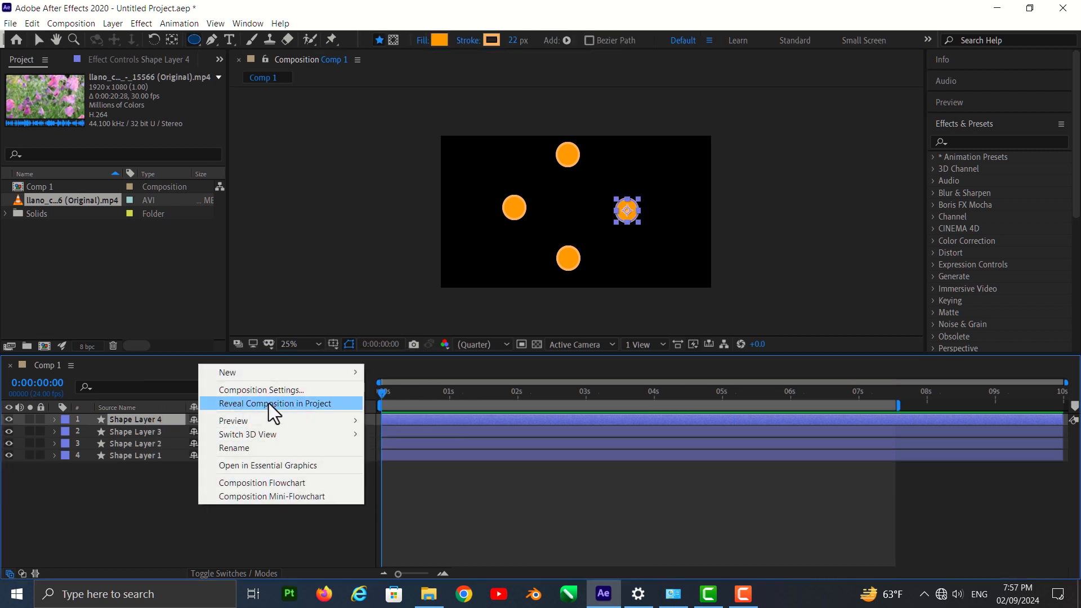
mouse_move(266, 376)
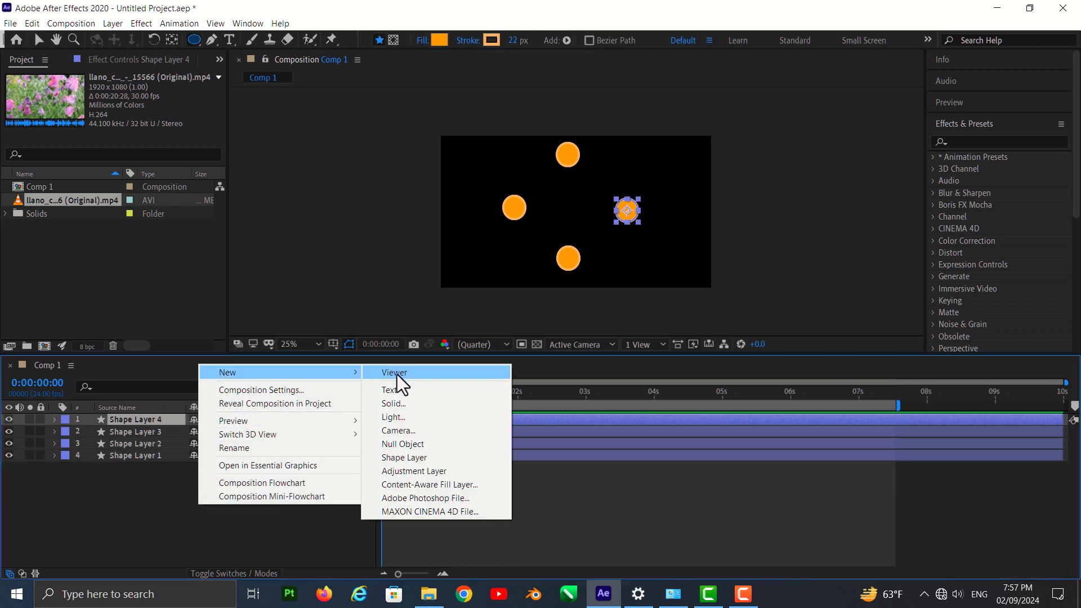
left_click(420, 441)
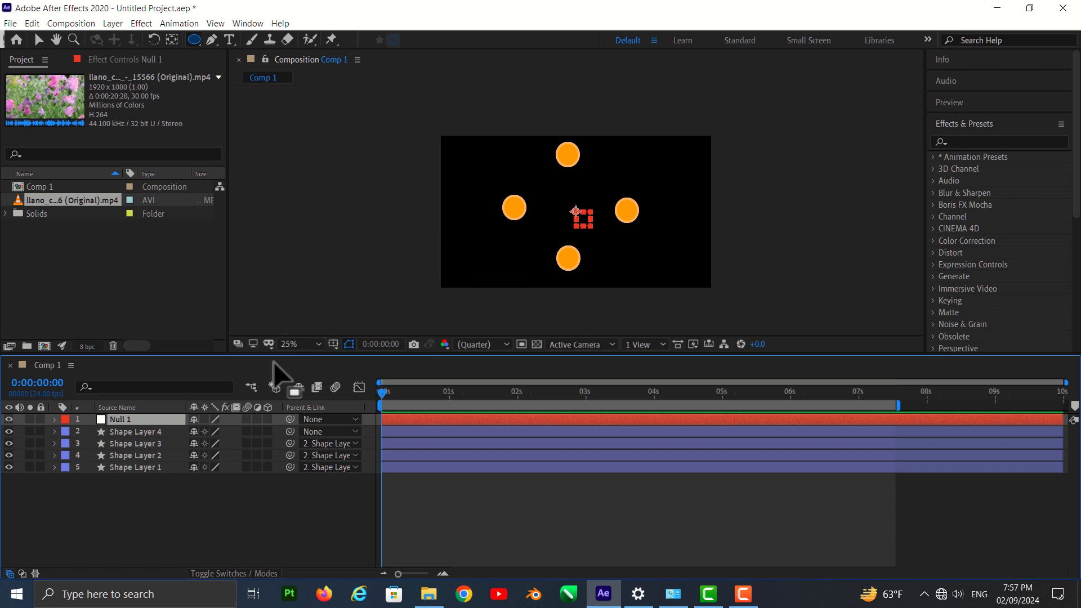
Step: Set the parent of Shape Layers 3, 2 and 1 to None and deselect all layers
left_click(316, 444)
left_click(322, 457)
left_click(317, 454)
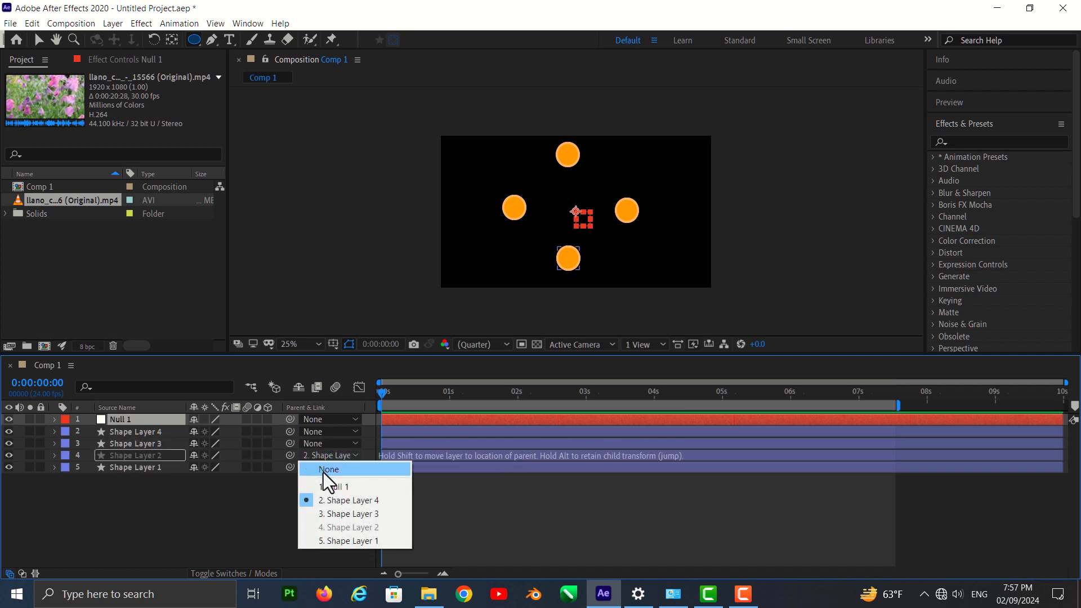
left_click(323, 471)
left_click(324, 467)
left_click(325, 481)
left_click(267, 492)
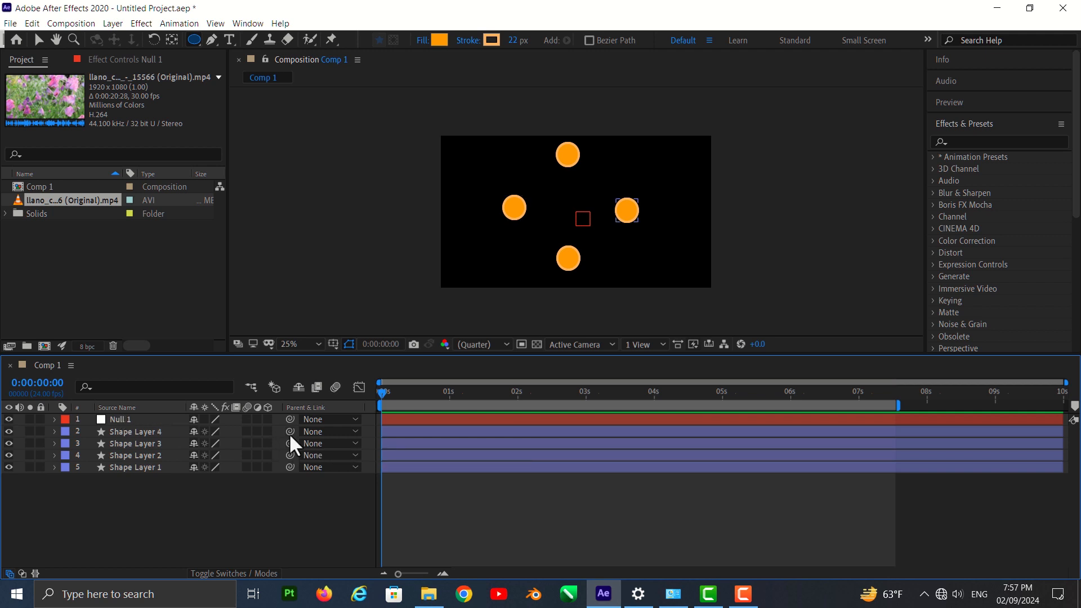
Step: Preview the composition briefly and return the playhead to the first frame
left_click_drag(290, 432, 280, 512)
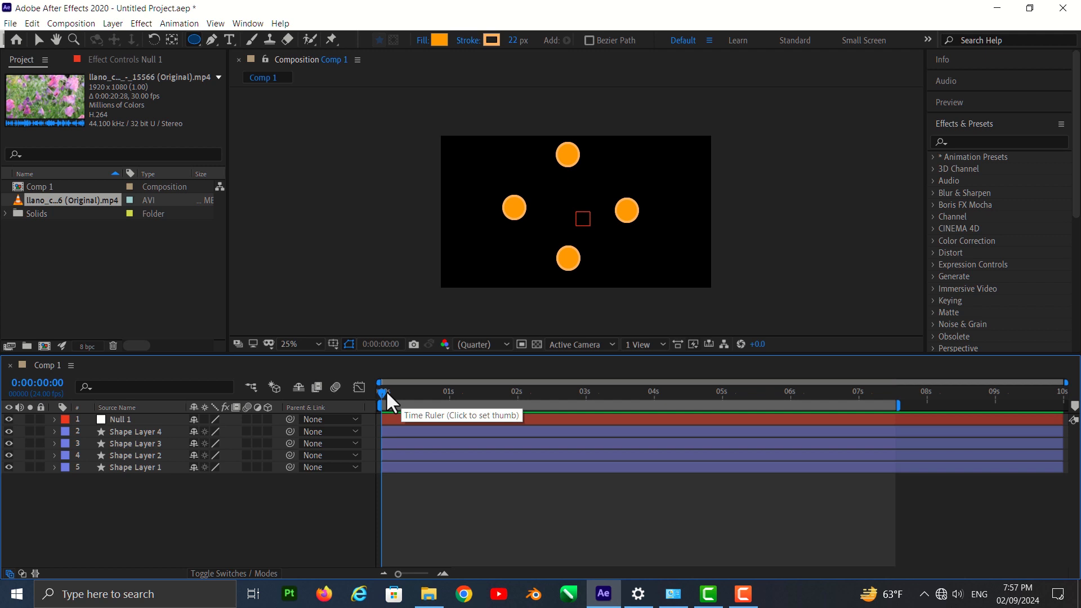
key("space")
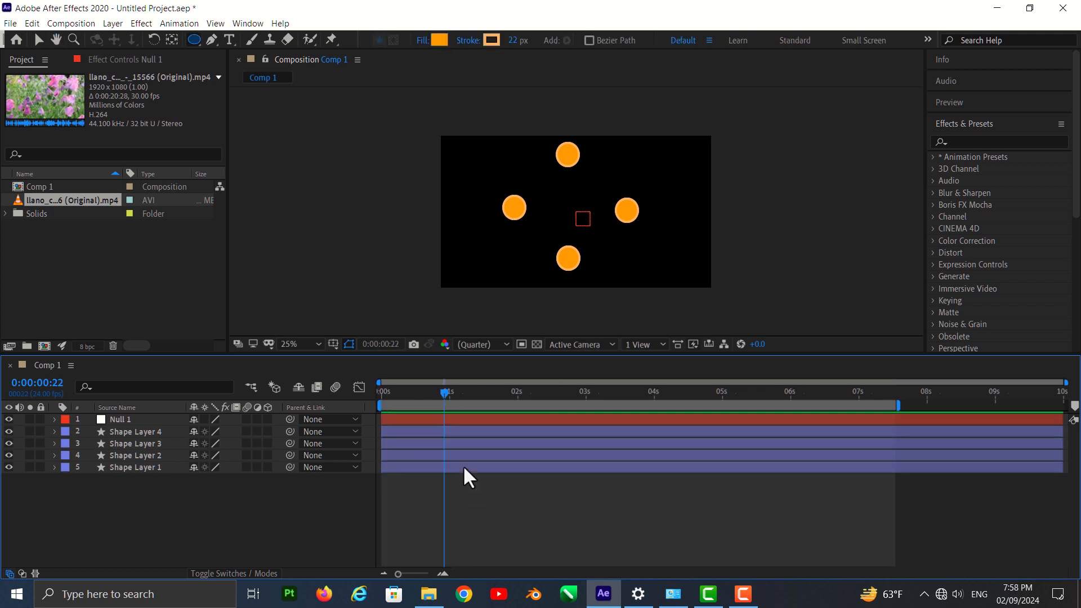
left_click_drag(445, 394, 379, 409)
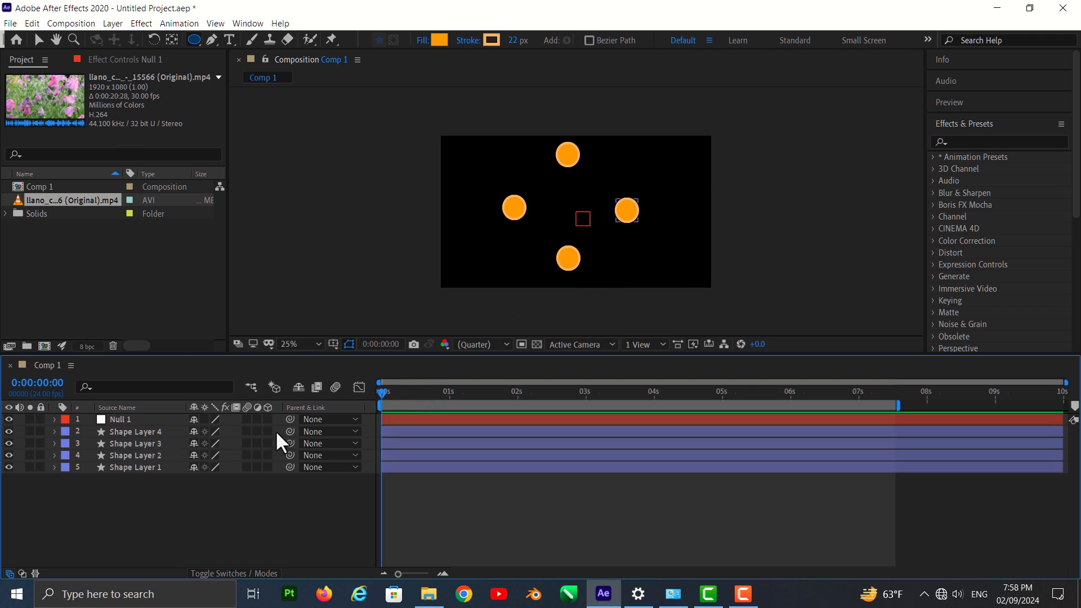
Step: Parent Shape Layers 4, 3, 2 and 1 to the Null 1 layer
left_click_drag(289, 433, 118, 419)
left_click_drag(290, 443, 149, 419)
left_click_drag(289, 454, 162, 420)
left_click_drag(289, 466, 128, 419)
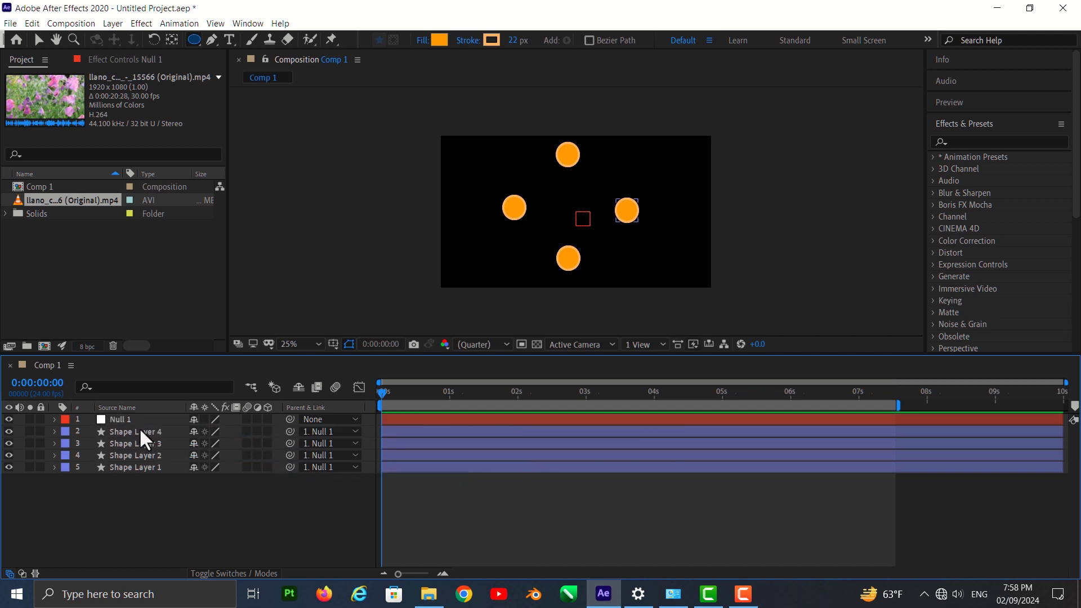
left_click(55, 419)
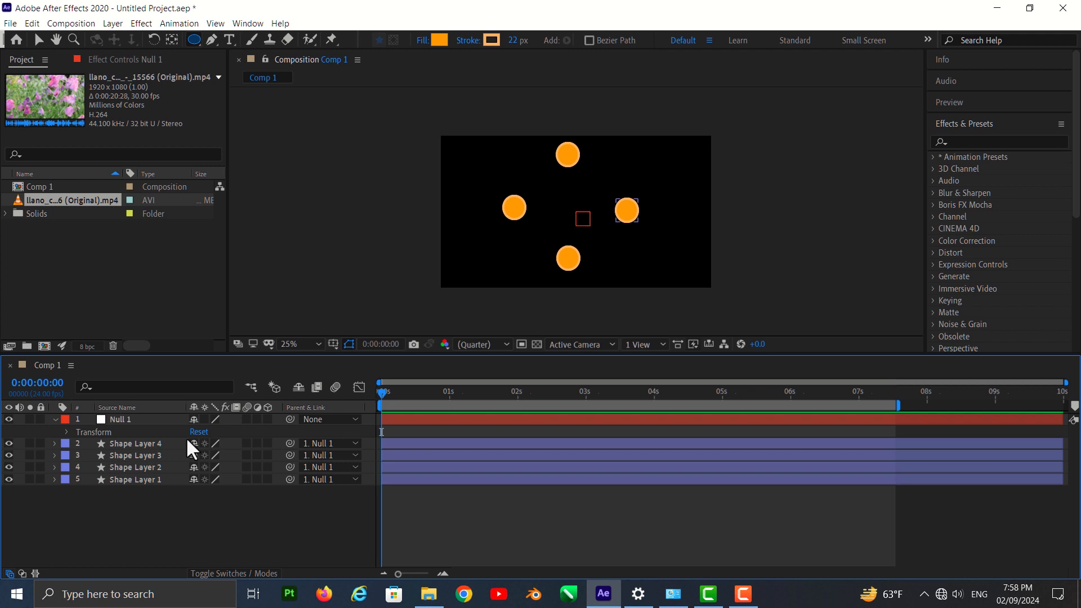
key("r")
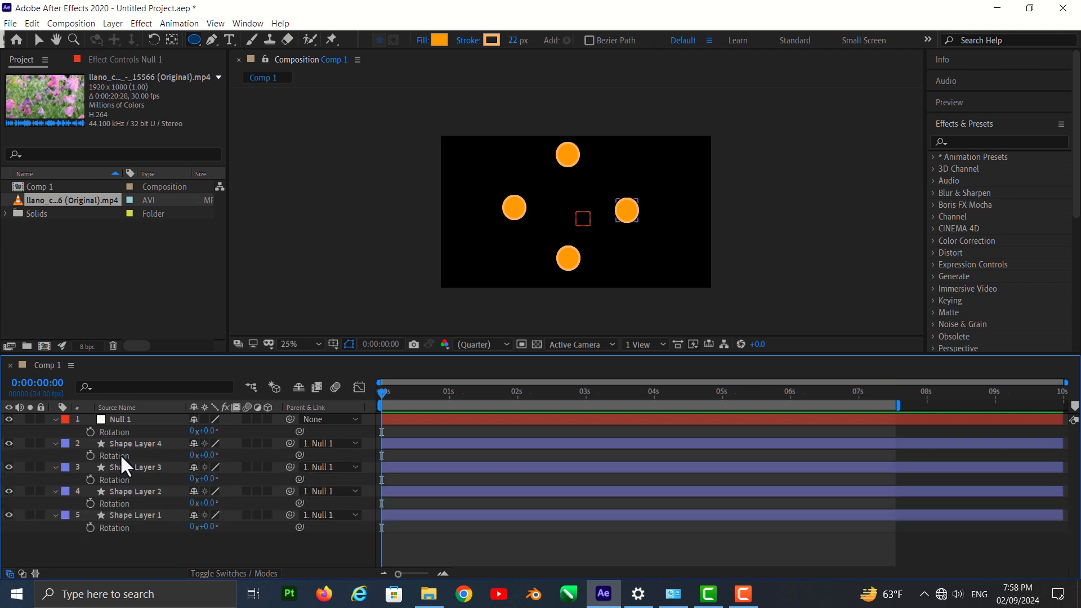
key("ctrl+z")
key("ctrl+z")
left_click_drag(119, 540, 144, 414)
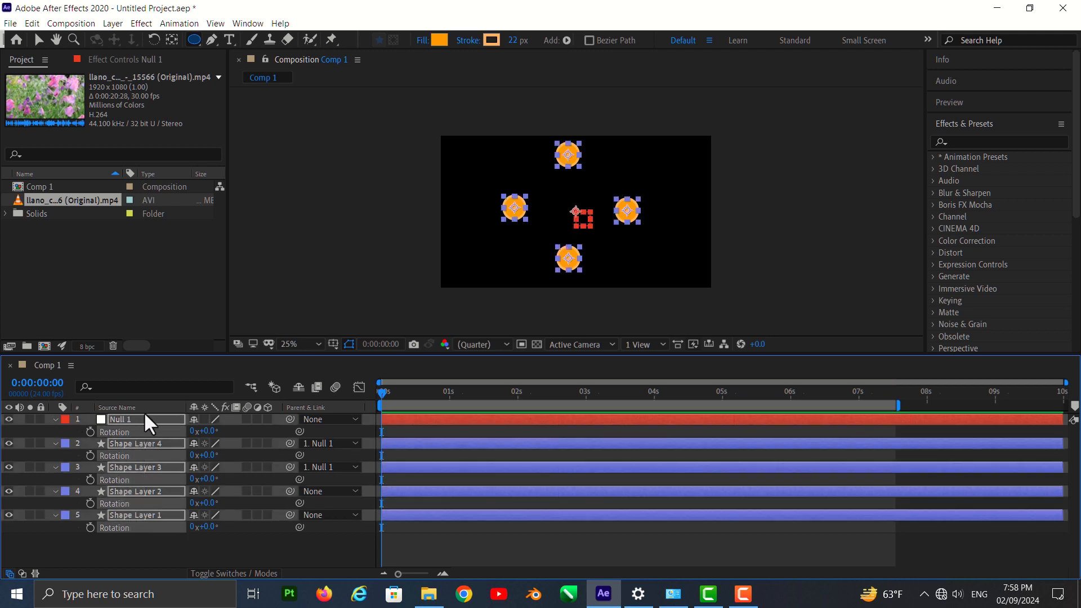
key("r")
left_click(143, 491)
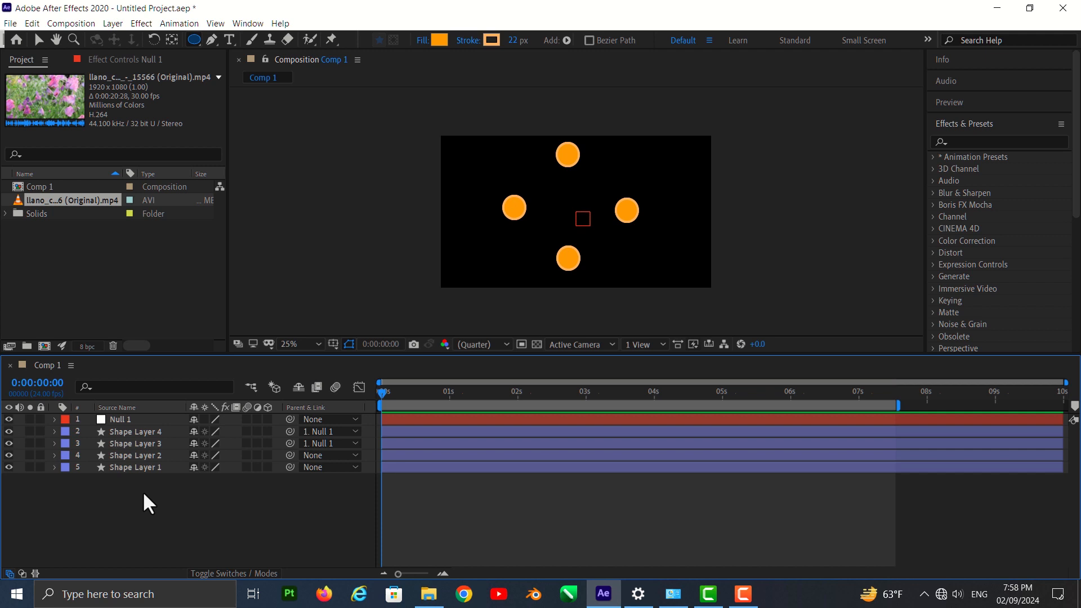
Step: Keyframe the Null 1 layer's rotation from 0 at the first frame to one full revolution at 0:00:02:00
left_click(111, 420)
key("r")
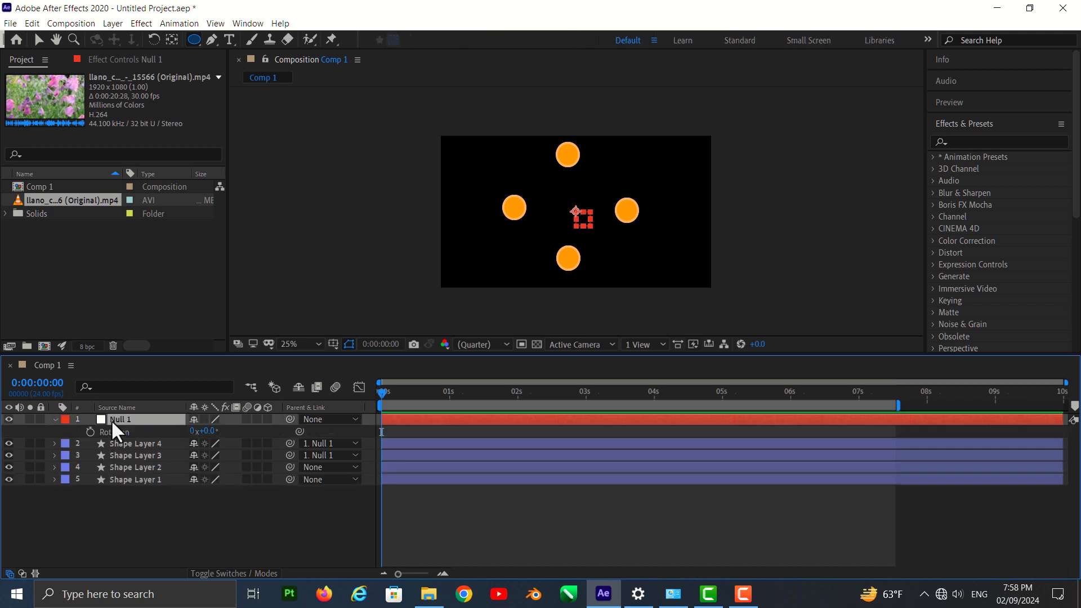
left_click(90, 432)
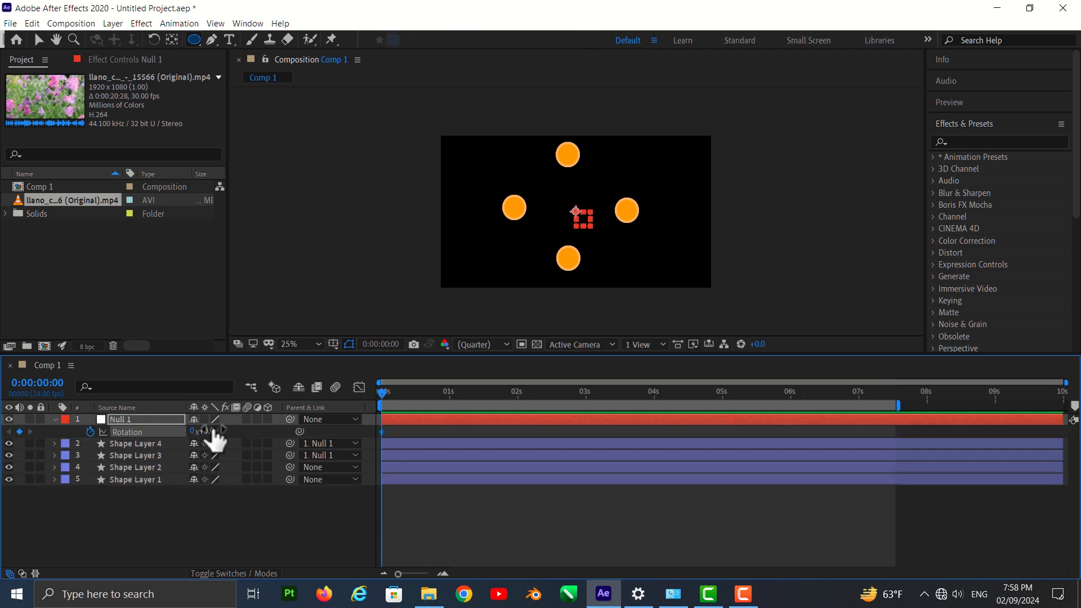
left_click_drag(209, 428, 210, 430)
key("ctrl+z")
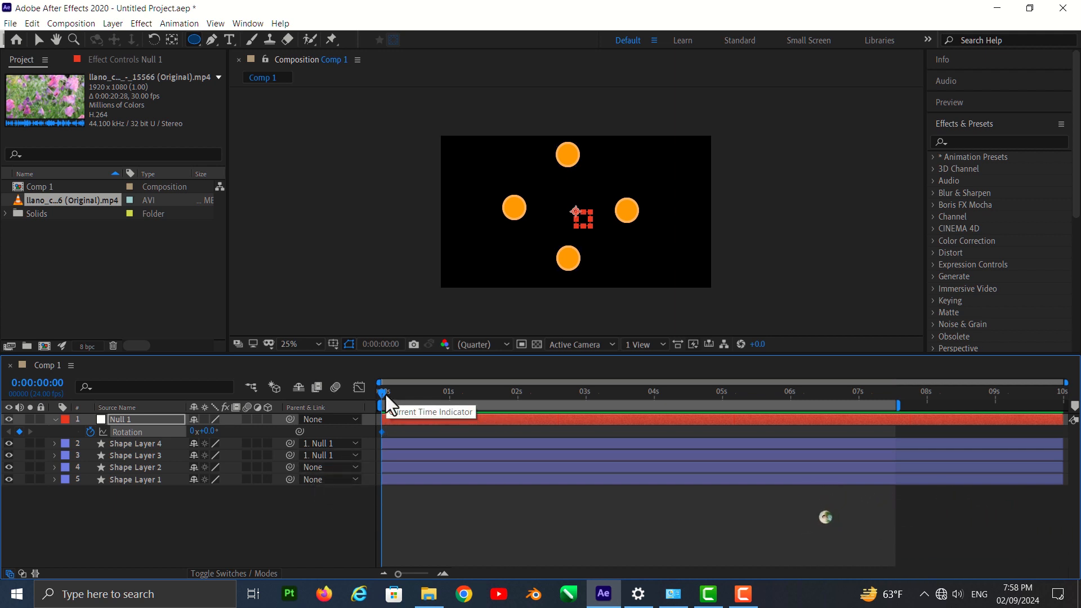
left_click_drag(387, 393, 523, 415)
left_click(192, 431)
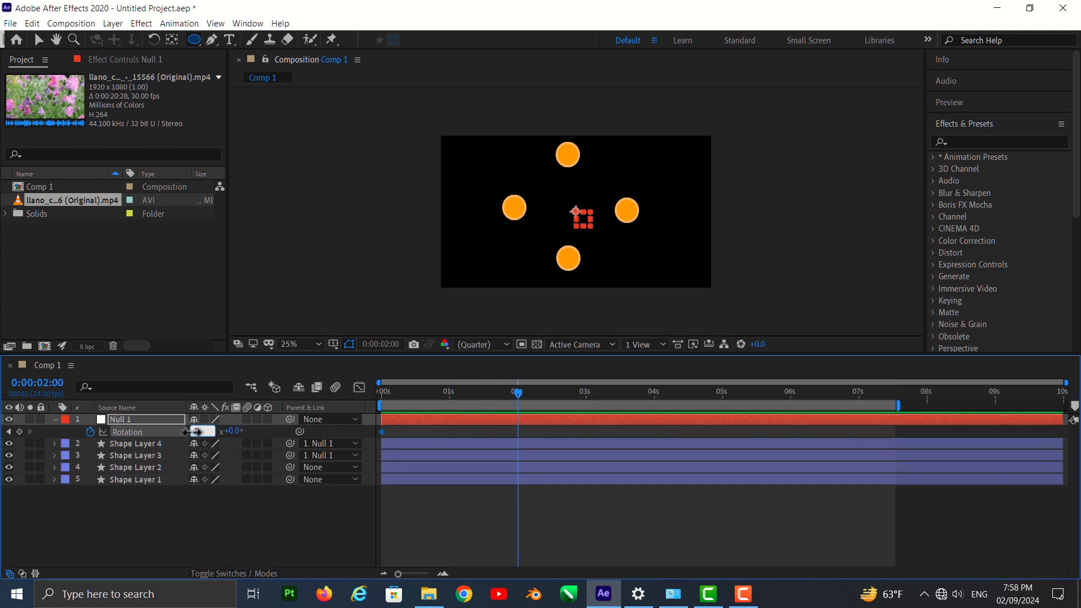
key("Return")
Step: Preview the null's rotation animation from the first frame and stop playback
key("Home")
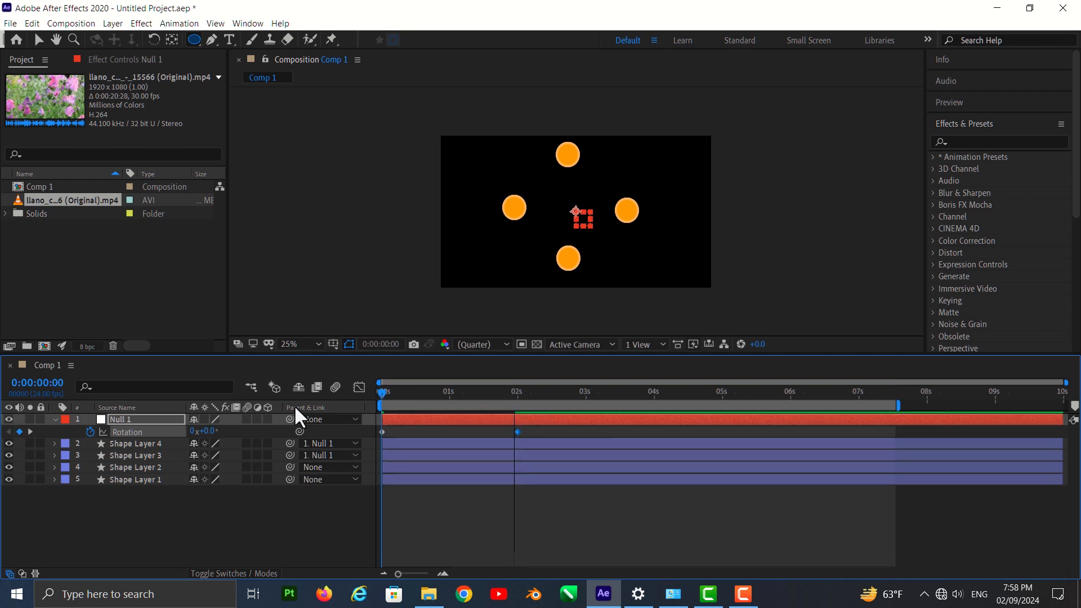
key("space")
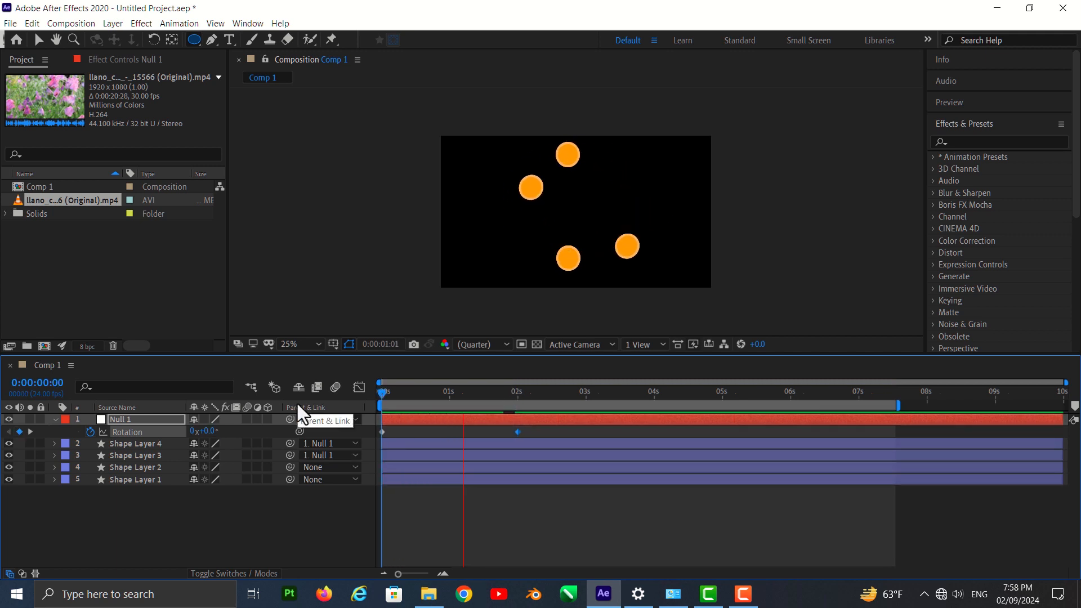
key("space")
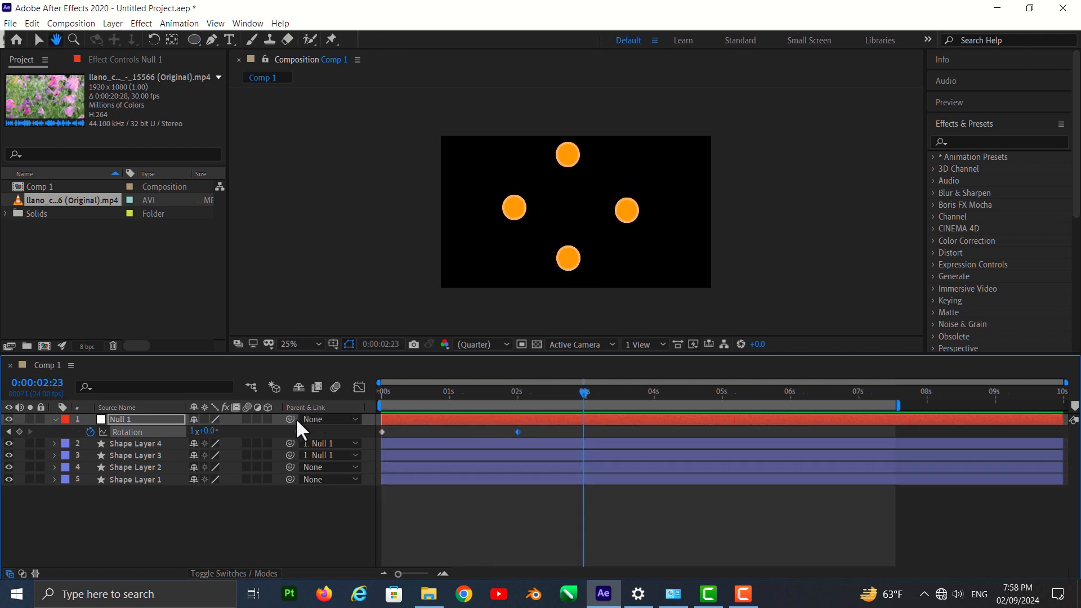
Step: Parent Shape Layers 2 and 1 to the Null 1 layer and return the playhead to the first frame
left_click(311, 467)
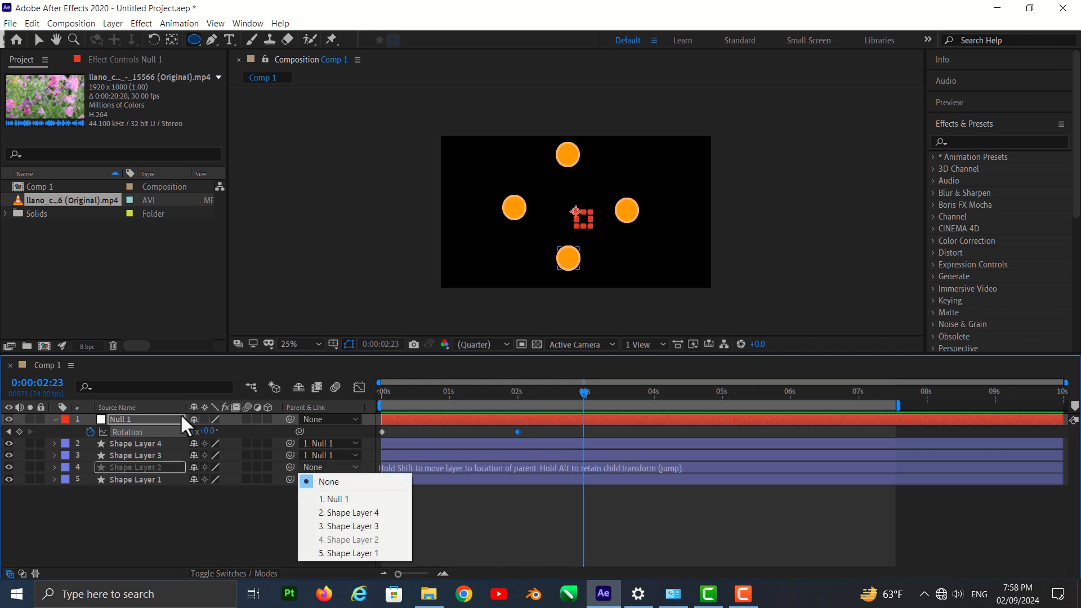
left_click(284, 505)
left_click_drag(583, 392, 348, 422)
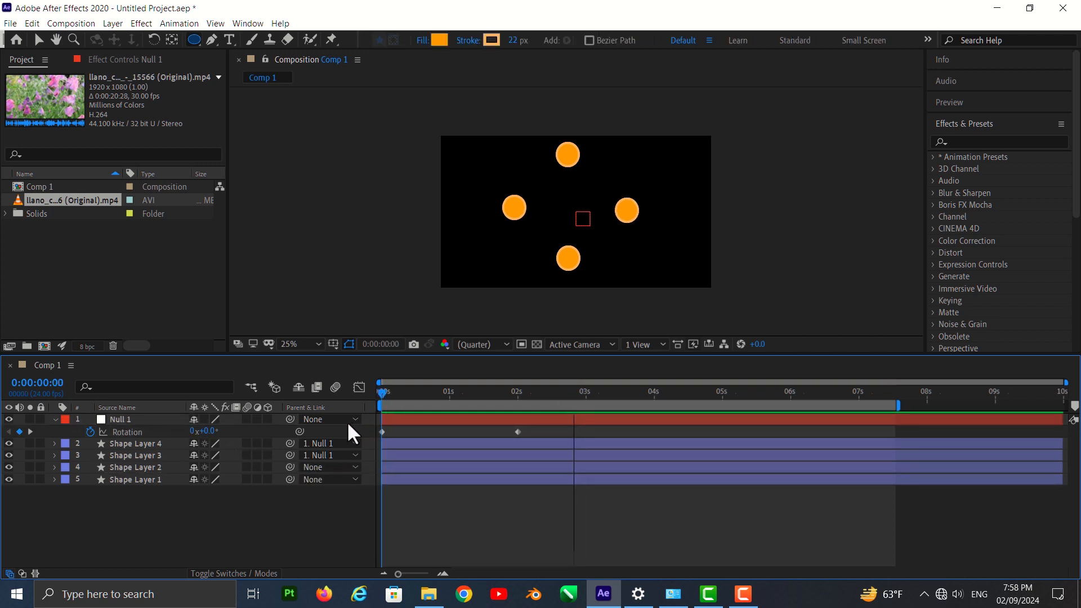
left_click(319, 466)
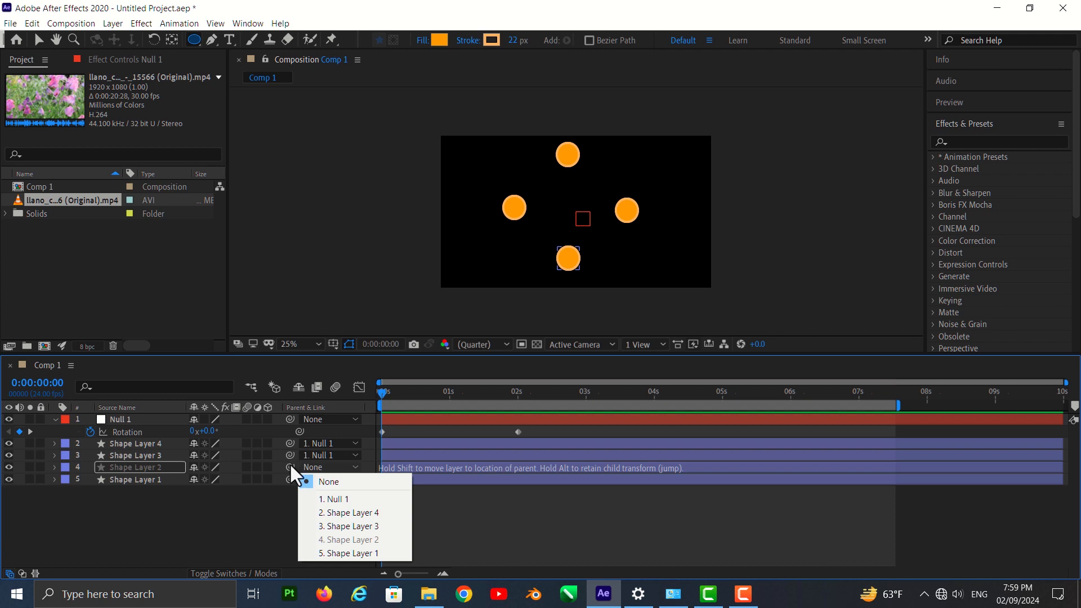
left_click_drag(291, 466, 126, 420)
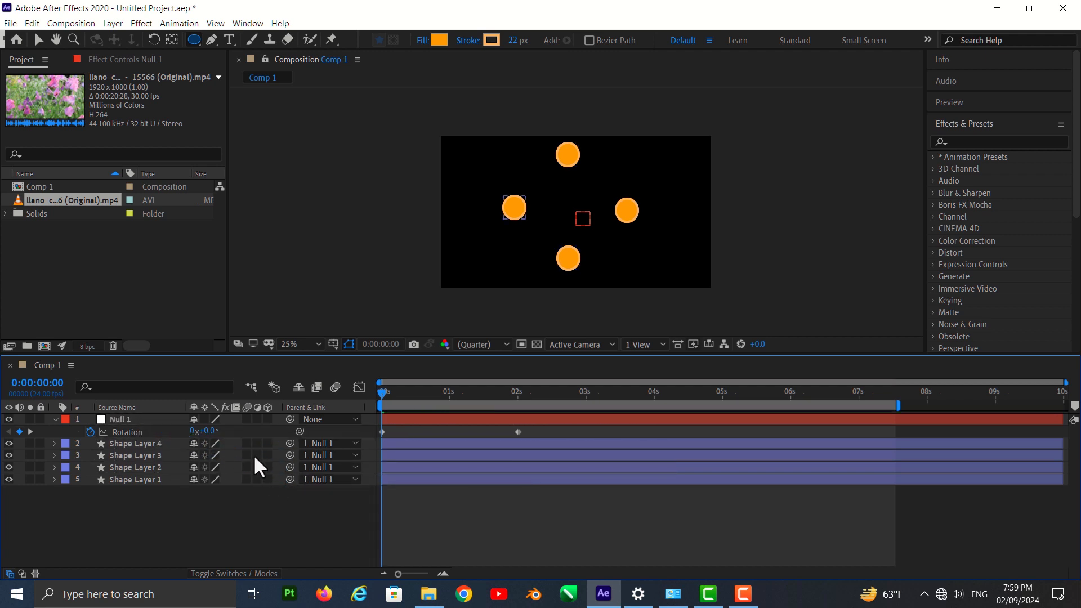
Step: Shorten the work area to end at about 2 seconds and preview the circles rotating with the null
key("space")
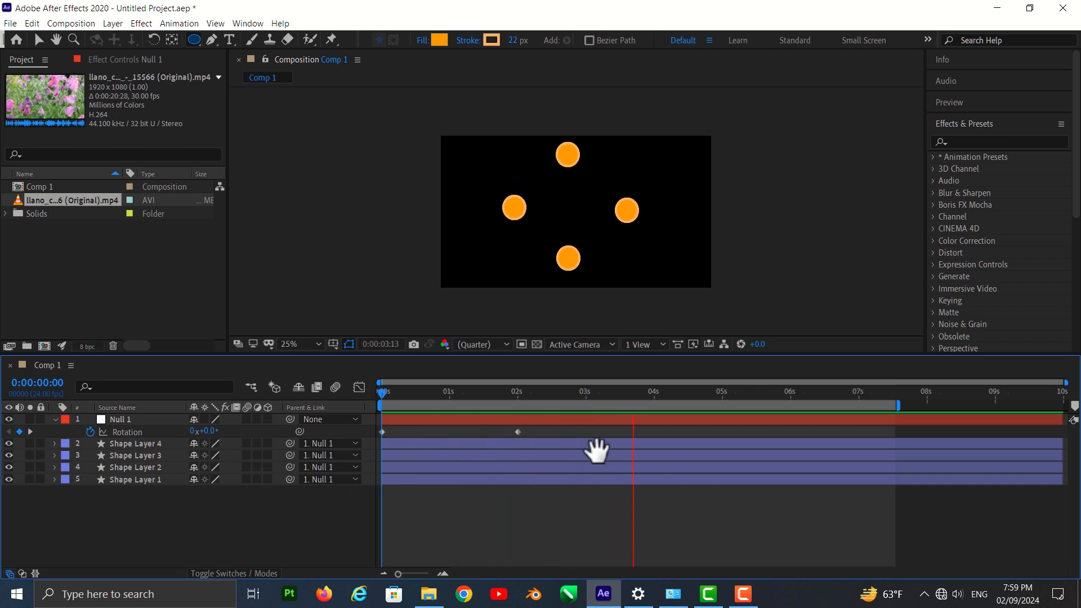
key("space")
left_click_drag(906, 405, 534, 432)
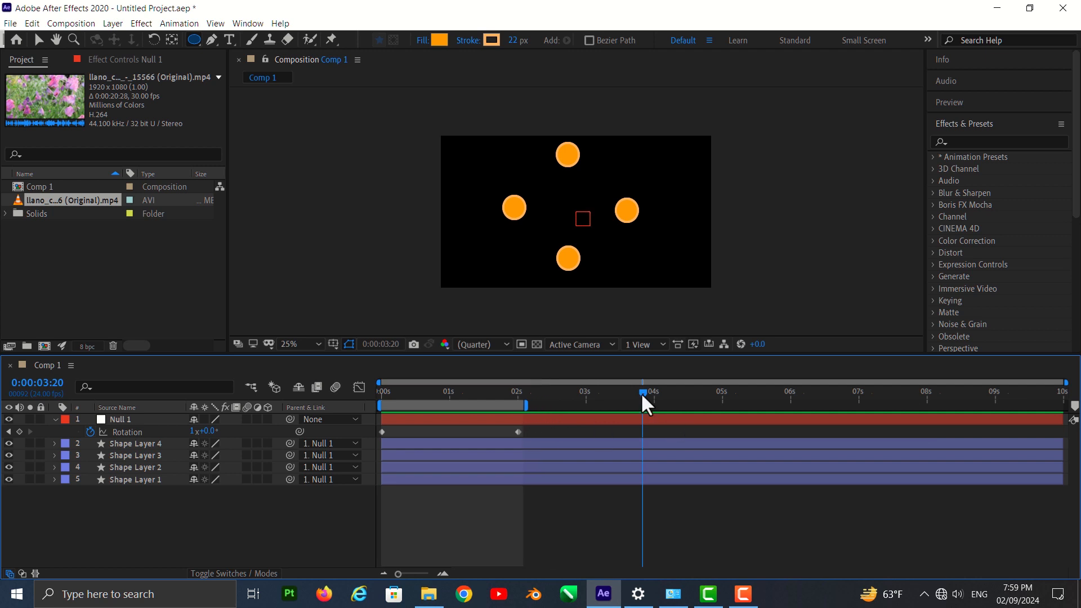
left_click_drag(642, 393, 366, 439)
key("space")
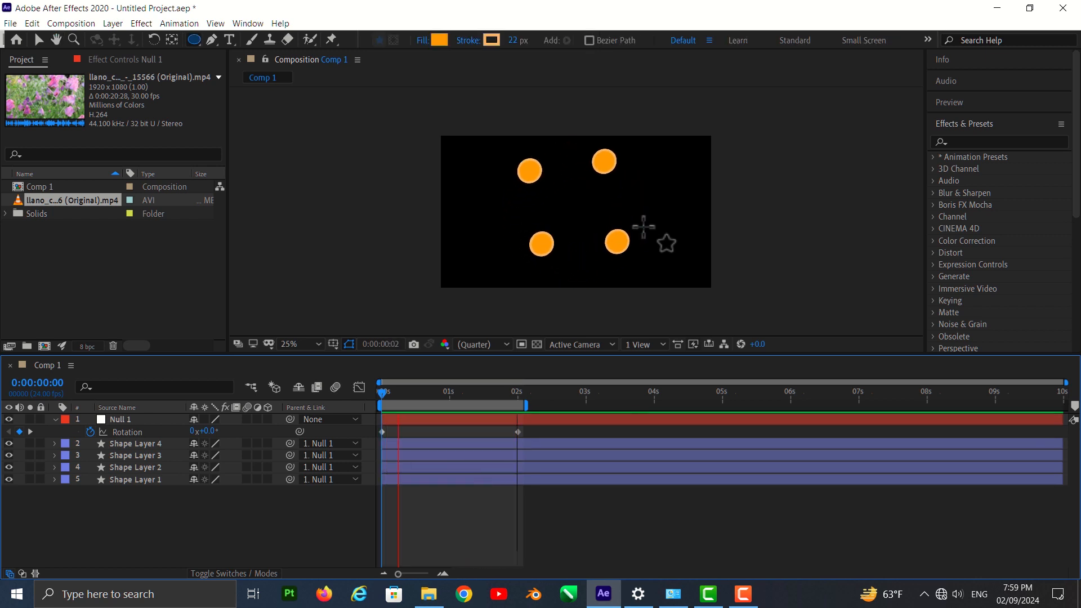
key("space")
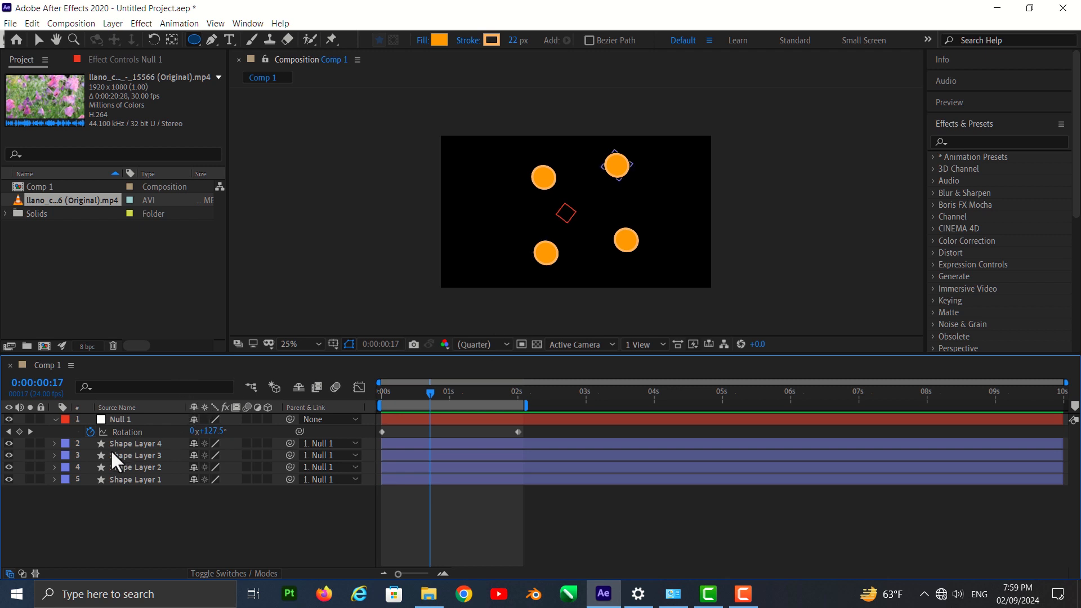
Step: Collapse Null 1, select the four shape layers and preview their shared rotation again from the first frame
left_click(55, 419)
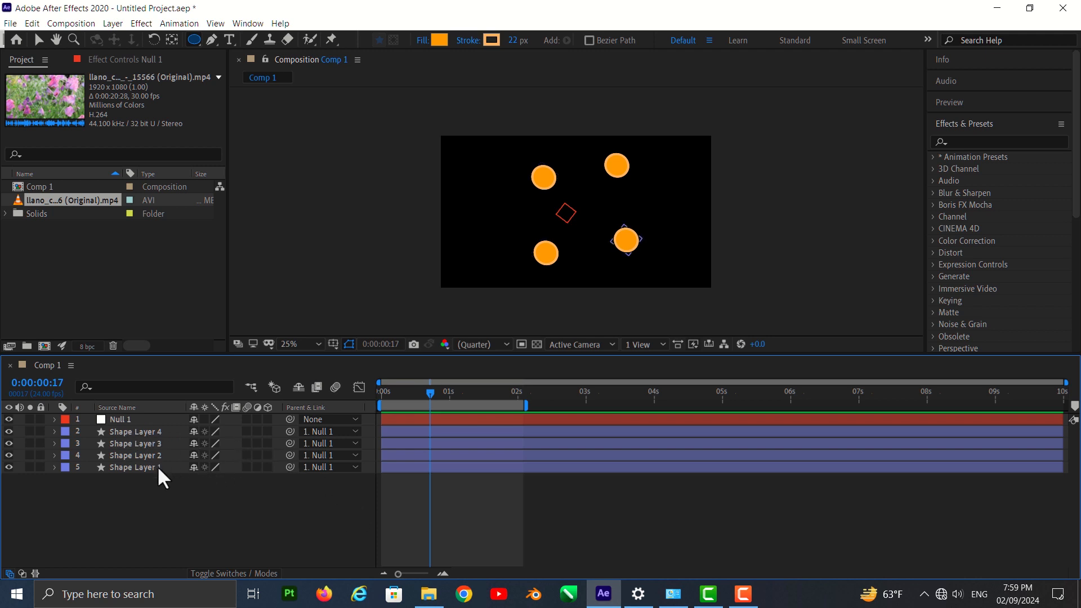
left_click_drag(153, 483, 158, 428)
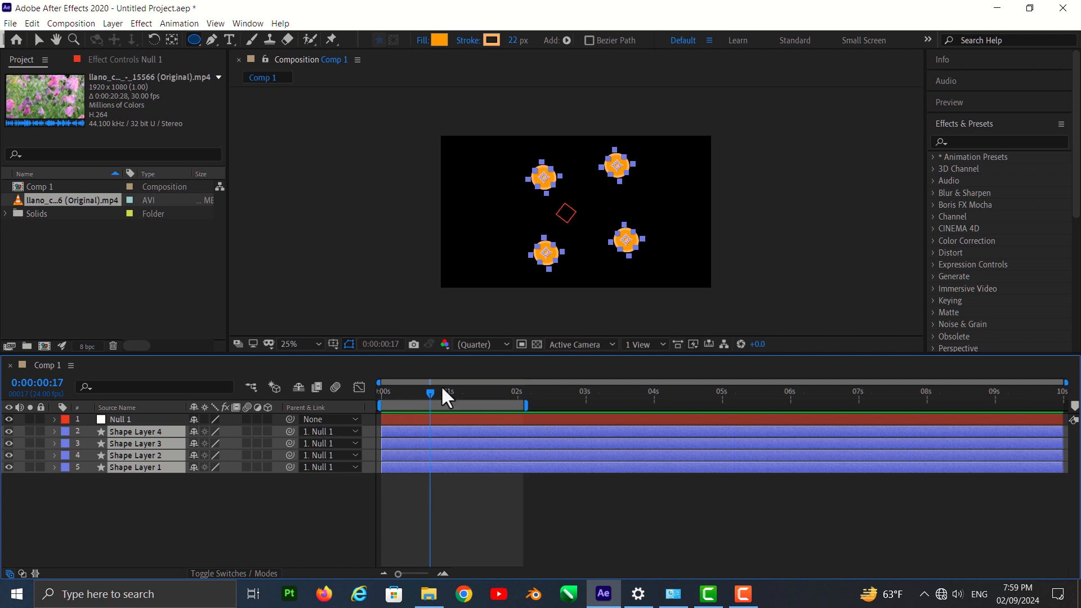
left_click_drag(430, 391, 380, 407)
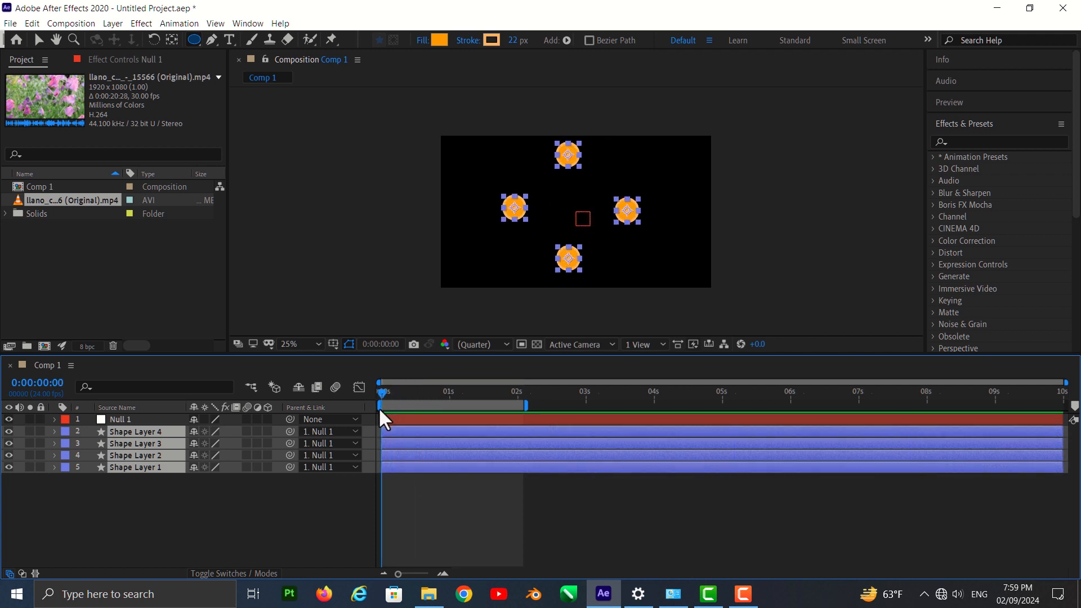
key("space")
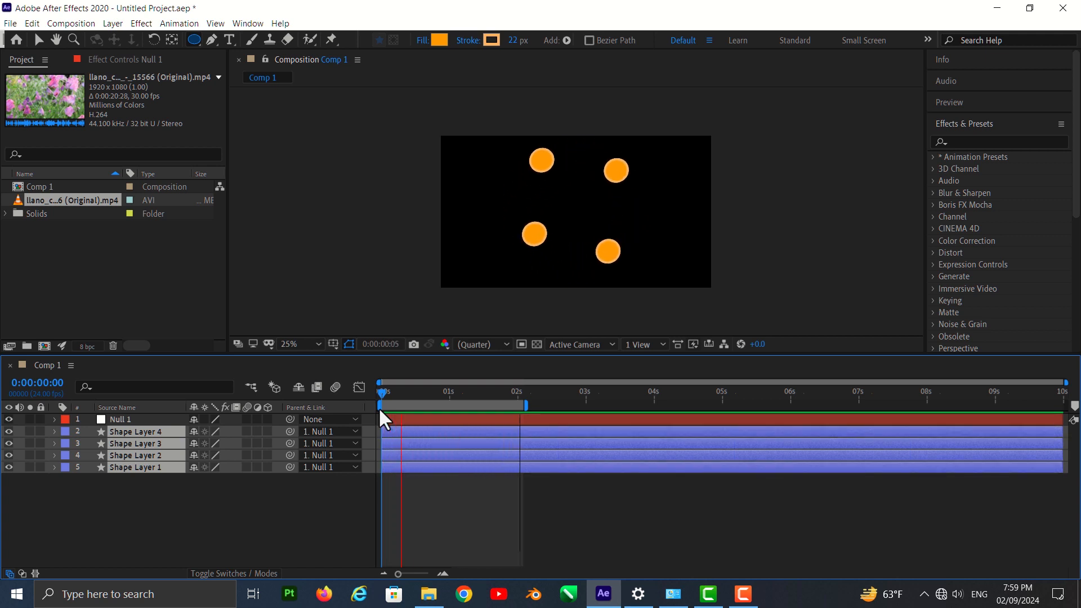
key("space")
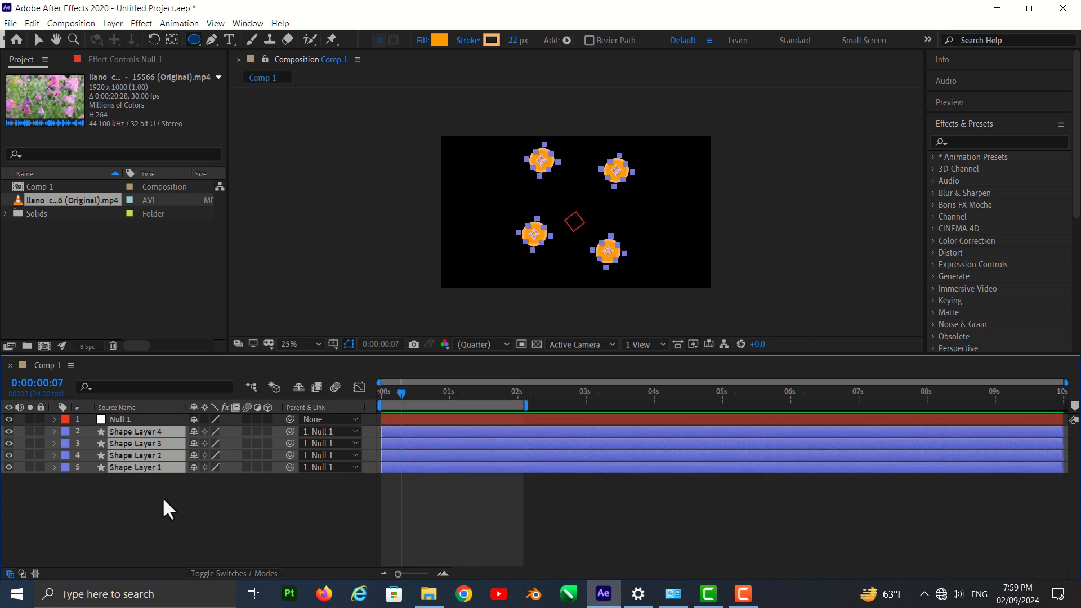
left_click_drag(161, 526, 135, 416)
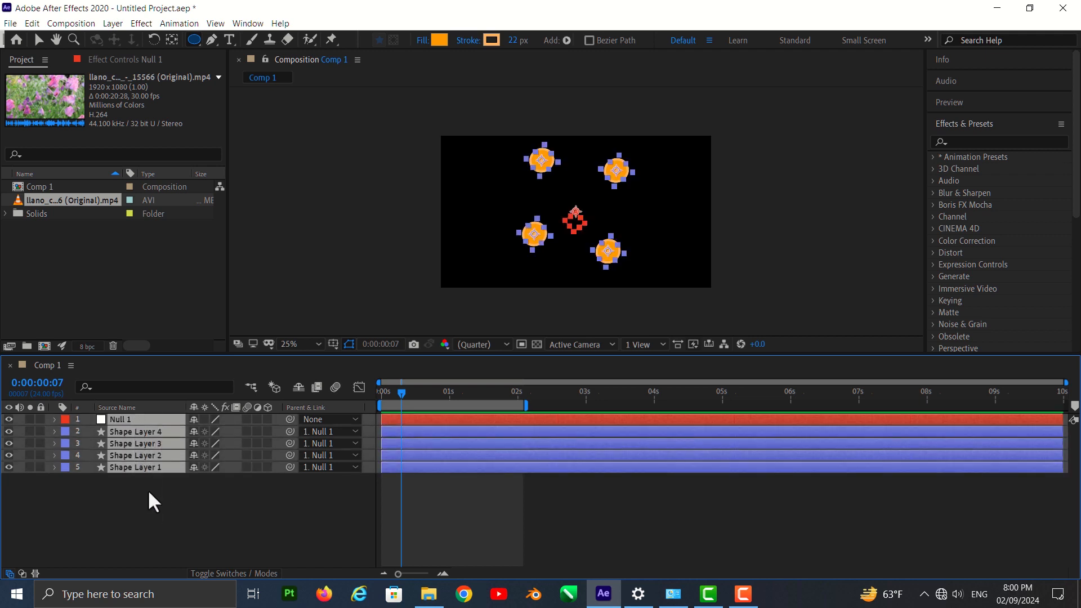
Step: Undo the recent edits back to the point before the null object was added to Comp 1
key("ctrl+z")
key("ctrl+z")
key("ctrl+z")
key("ctrl+z")
key("ctrl+z")
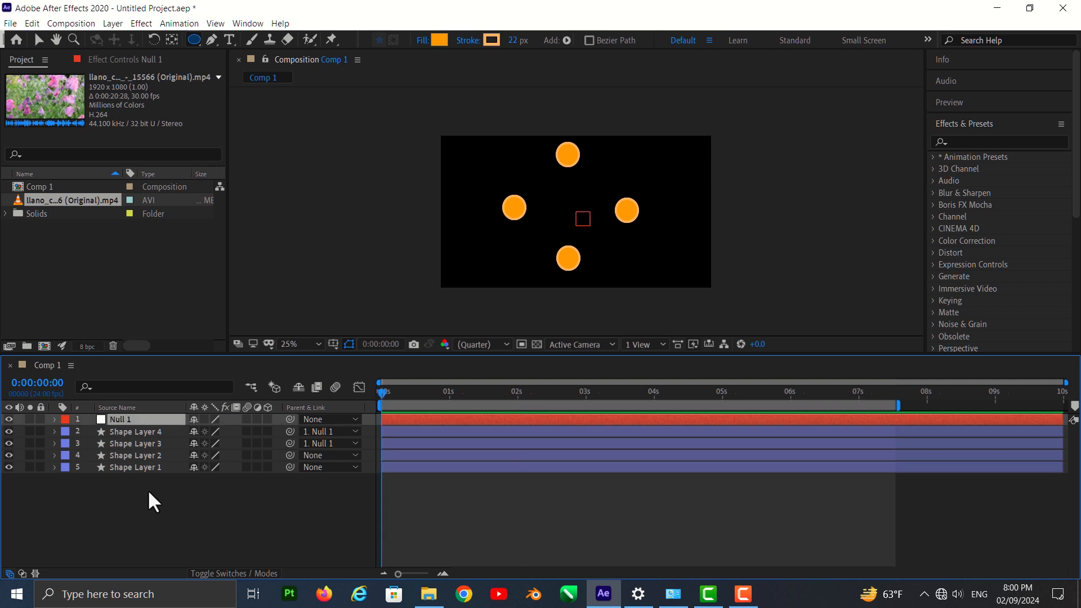
key("ctrl+z")
key("ctrl+z")
key("ctrl+z")
key("ctrl+z")
key("ctrl+z")
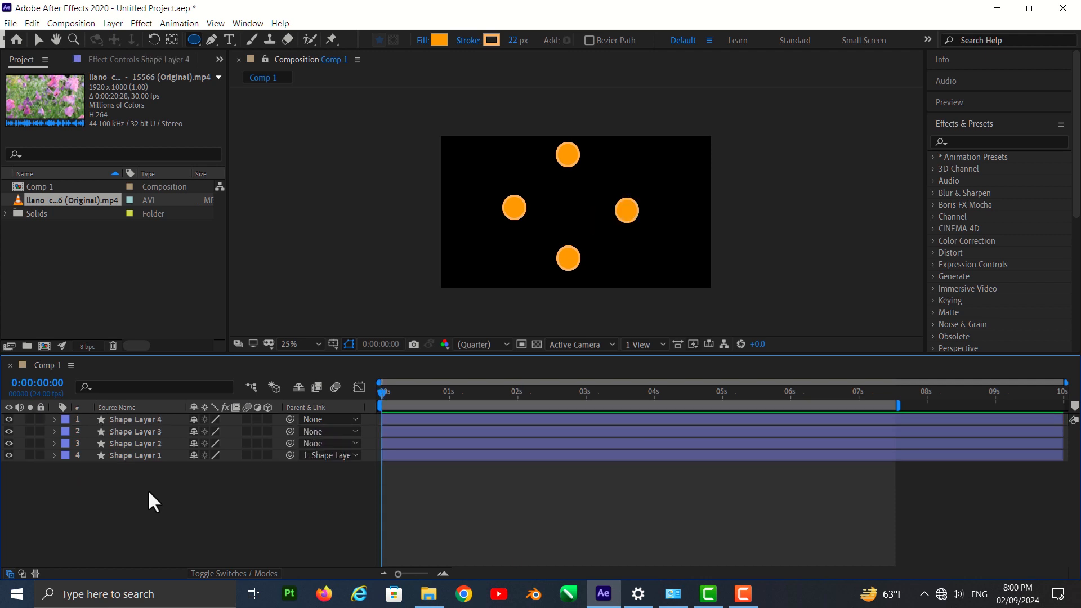
Step: Set the parent of Shape Layer 1 to None
left_click_drag(149, 493, 170, 431)
left_click(315, 455)
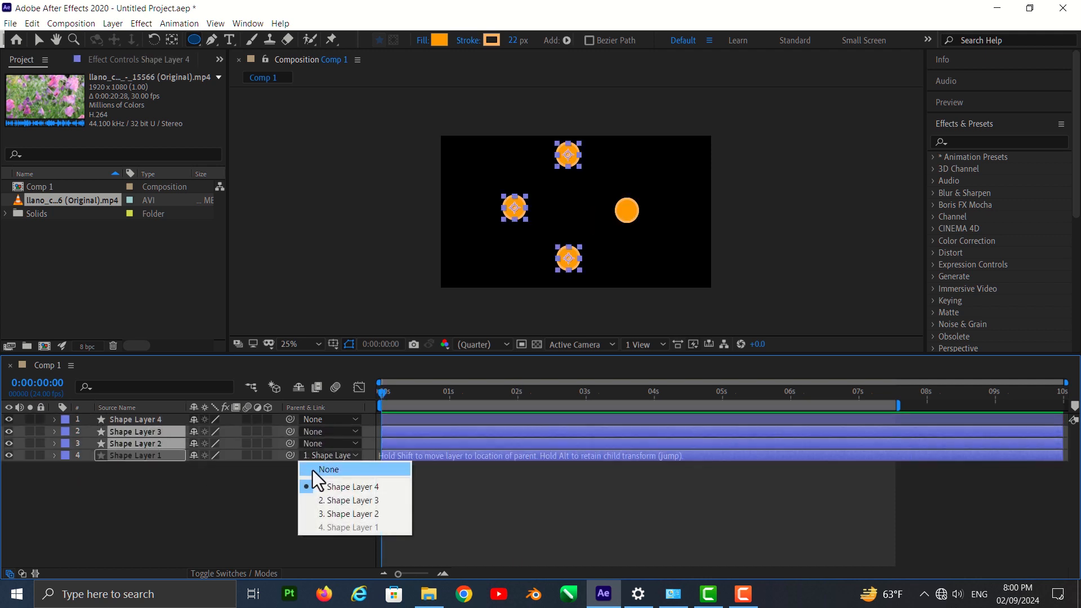
left_click(313, 470)
Step: Keyframe all four shape layers' rotation from 0 at the first frame to one full revolution at 0:00:02:01, and preview it
left_click_drag(169, 481, 160, 420)
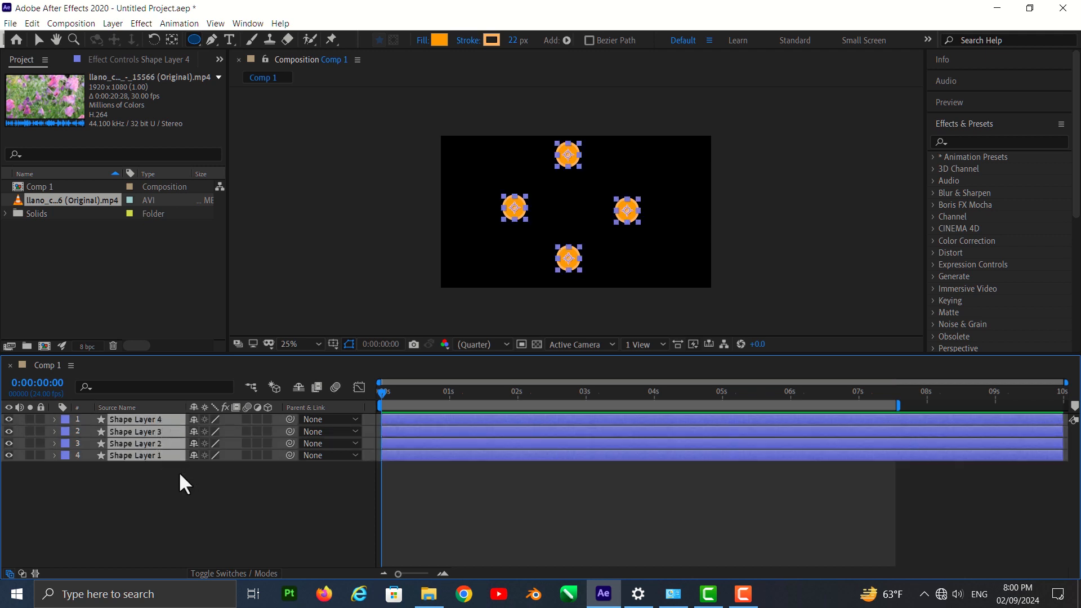
key("r")
left_click(89, 431)
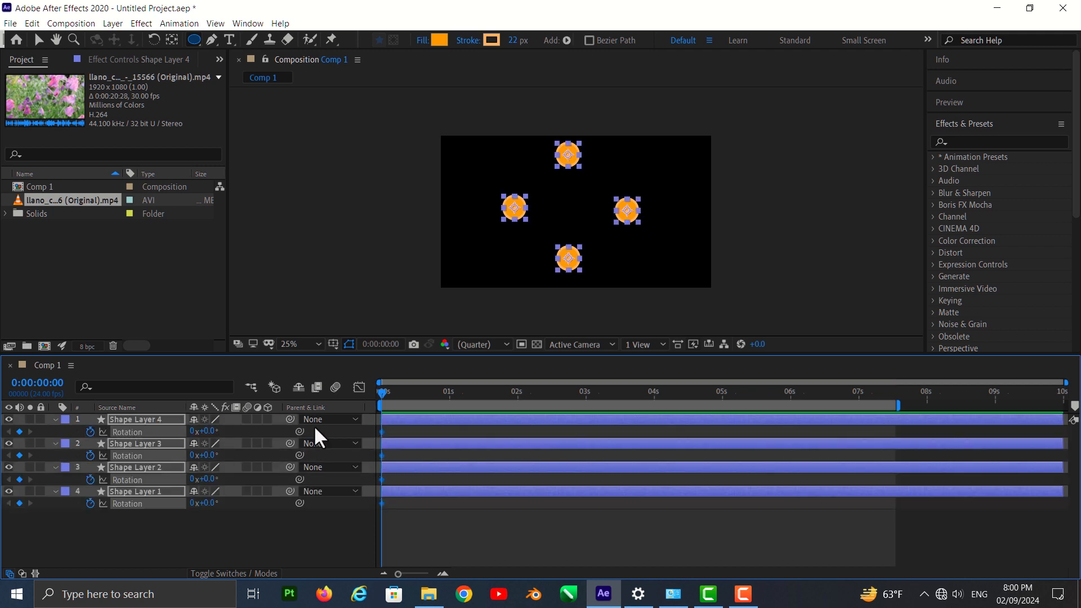
left_click_drag(380, 393, 521, 417)
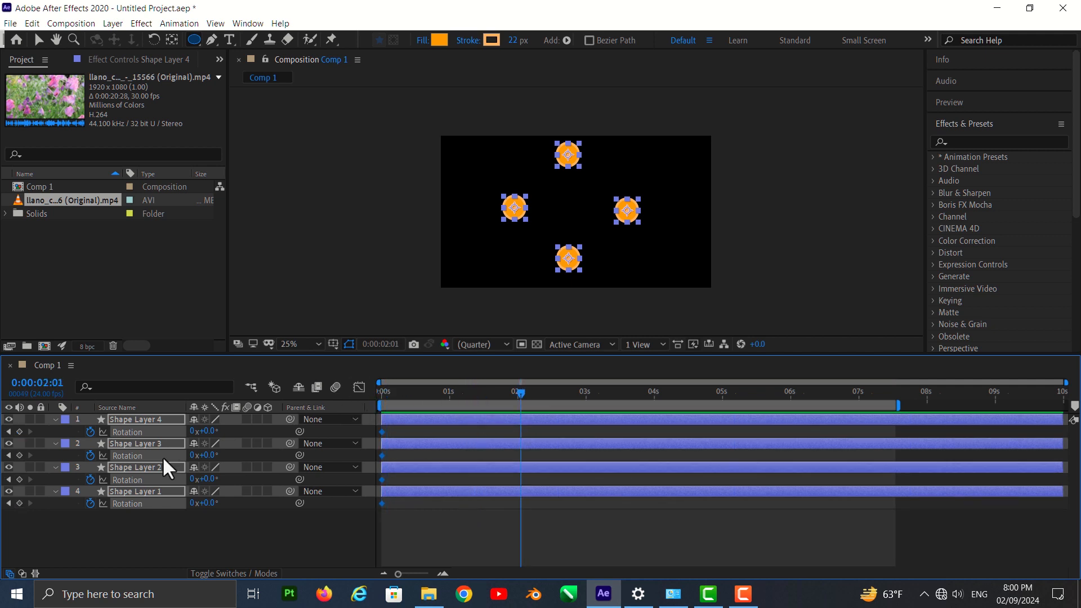
left_click(187, 431)
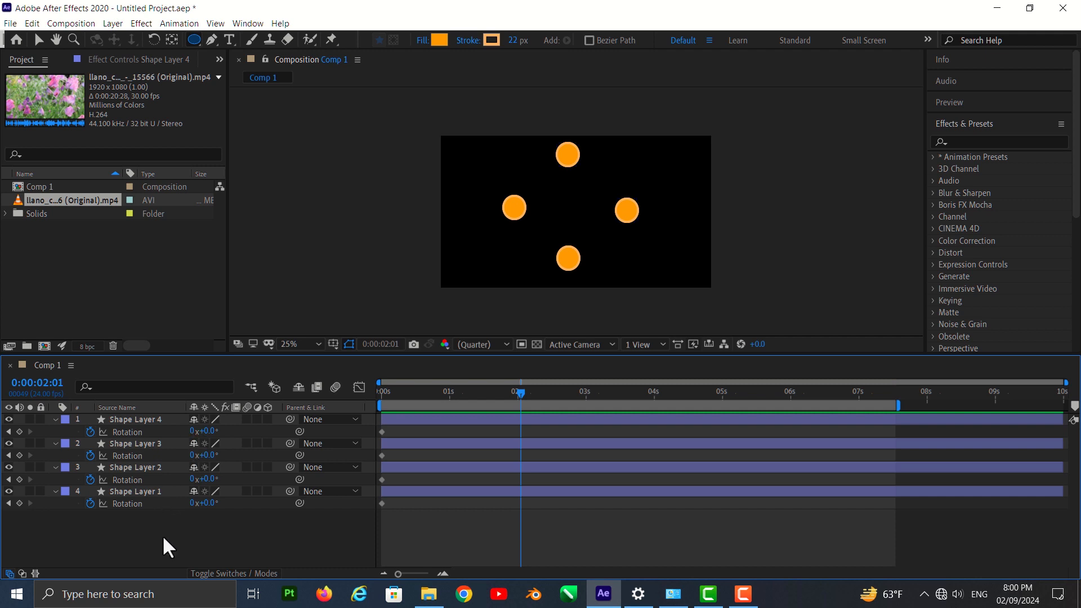
left_click_drag(162, 534, 169, 414)
left_click(192, 431)
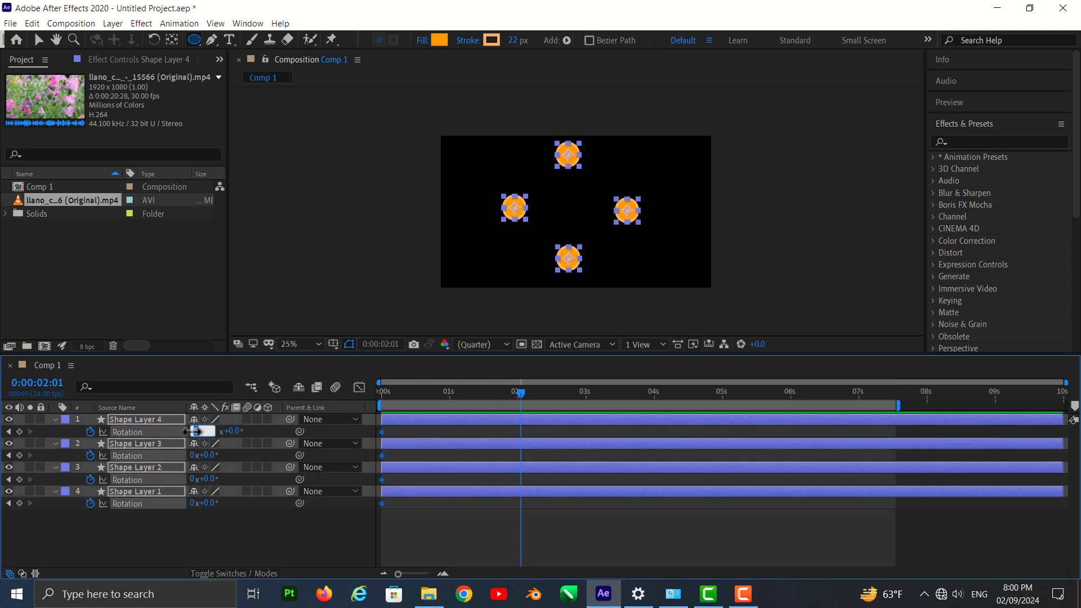
type("1")
key("Return")
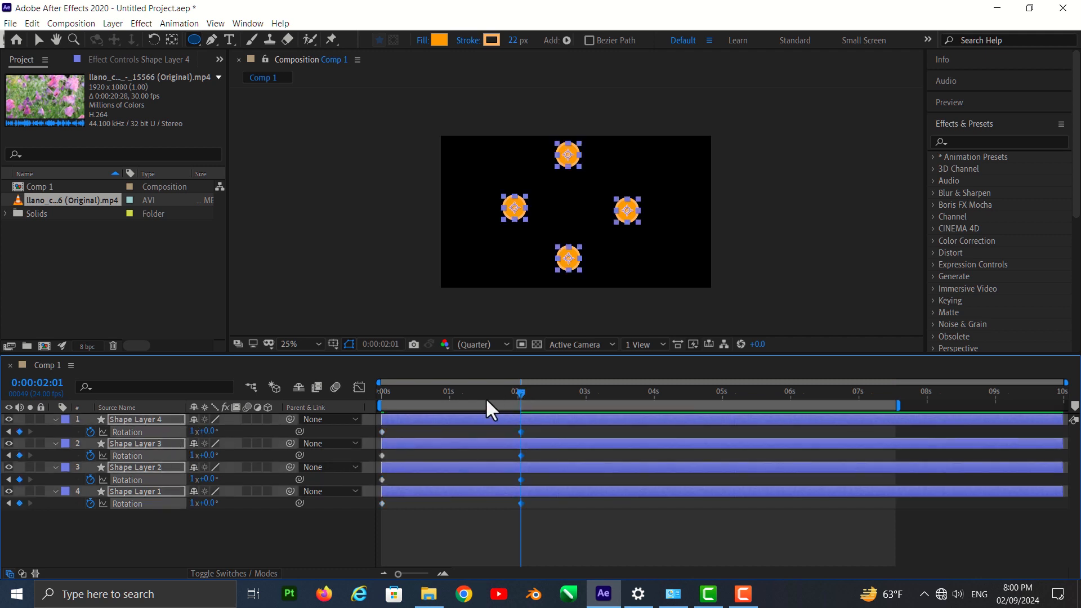
key("space")
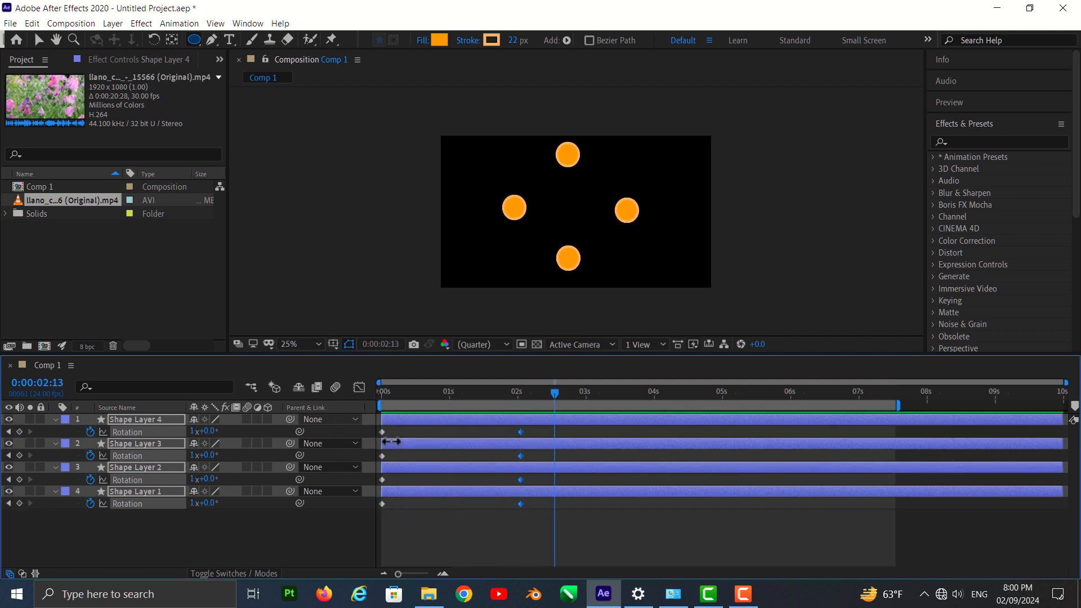
Step: Set the rotation of the four selected shape layers to one full revolution at 0:00:02:01 and preview from the first frame
key("space")
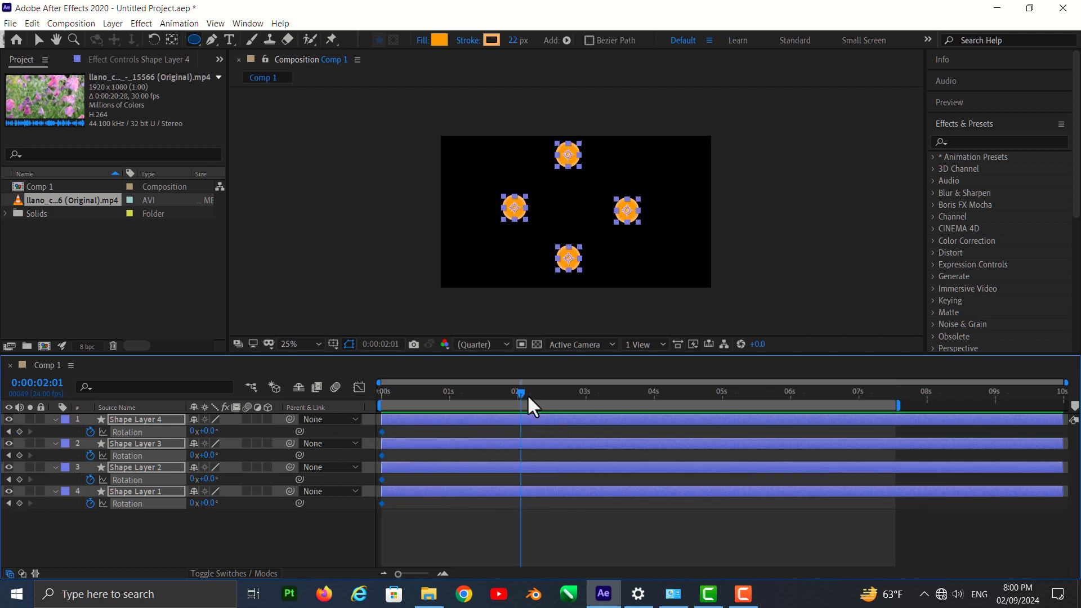
left_click(191, 431)
type("1")
key("Return")
left_click_drag(522, 390, 379, 401)
key("space")
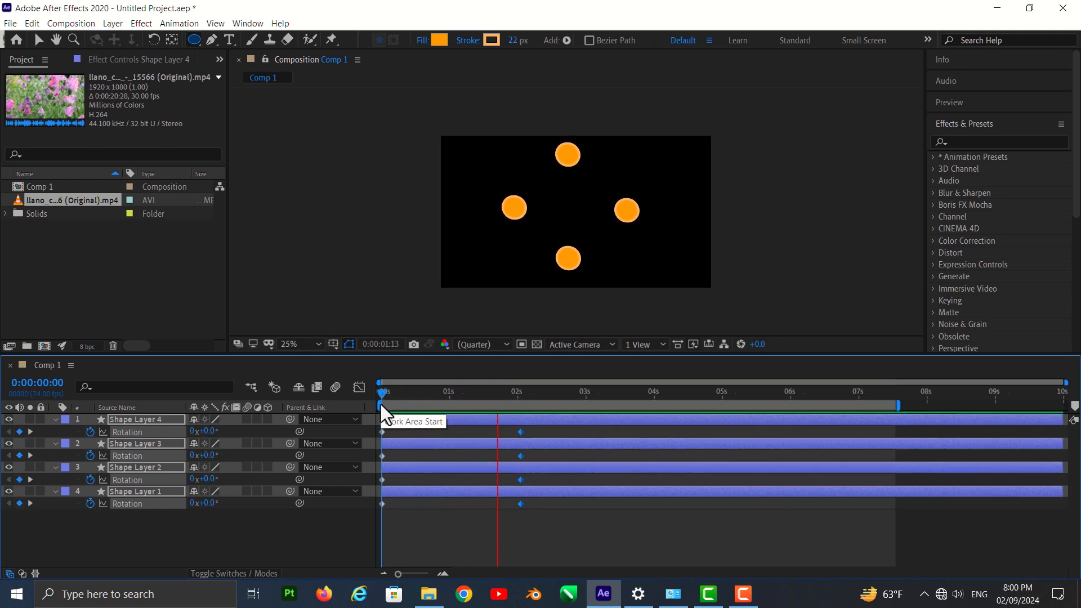
key("space")
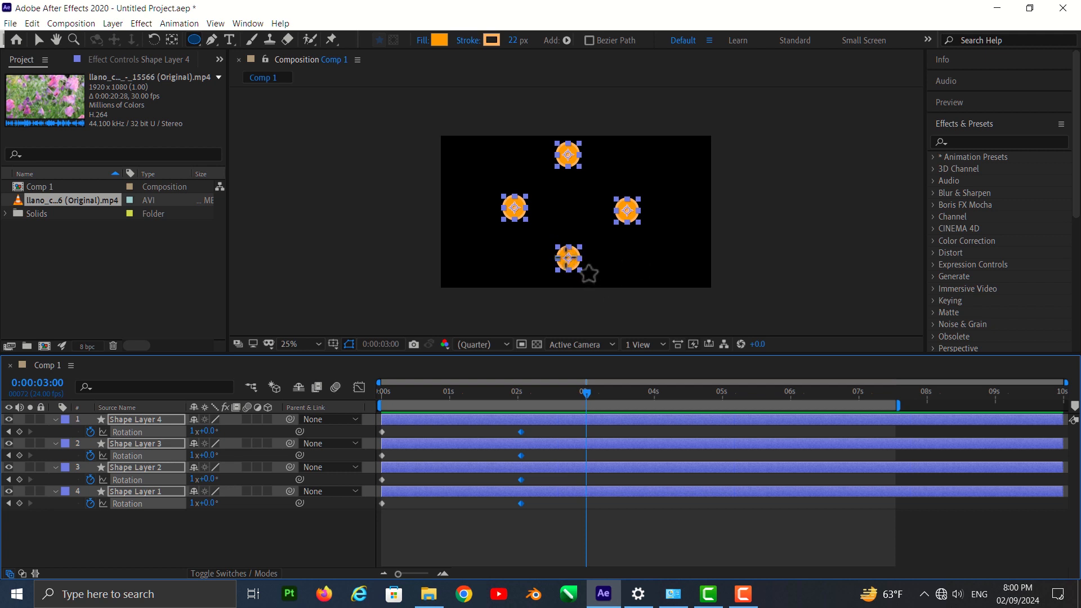
Step: Undo the shape layers' rotation keyframes and the preceding parent and position edits
left_click_drag(589, 400, 348, 472)
key("ctrl+z")
key("ctrl+z")
key("ctrl+z")
key("ctrl+z")
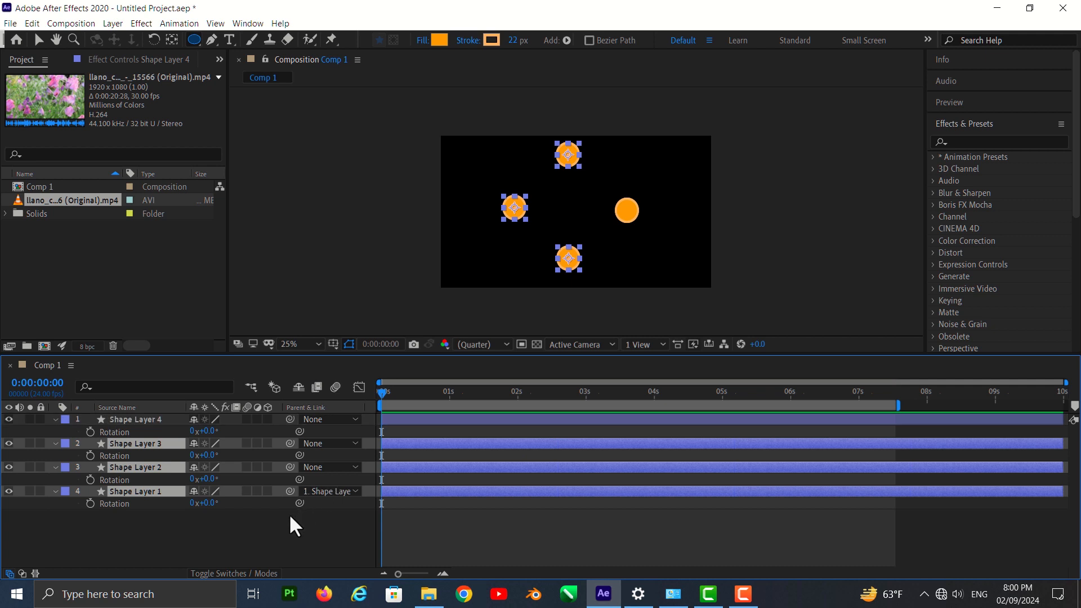
key("ctrl+z")
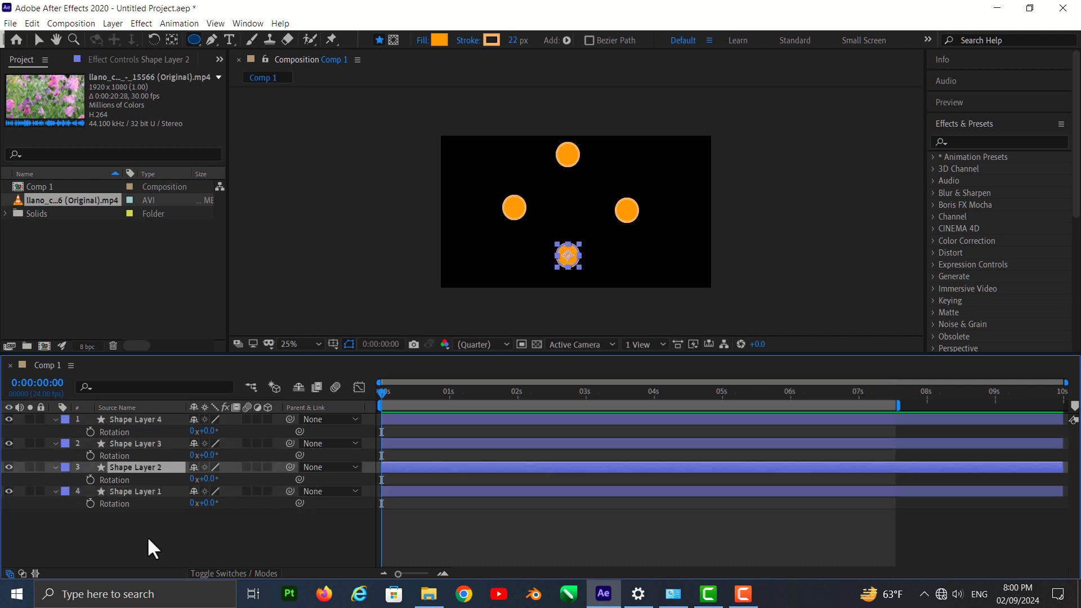
Step: Collapse the rotation properties of all four shape layers and add a null object to Comp 1
left_click_drag(146, 536, 136, 415)
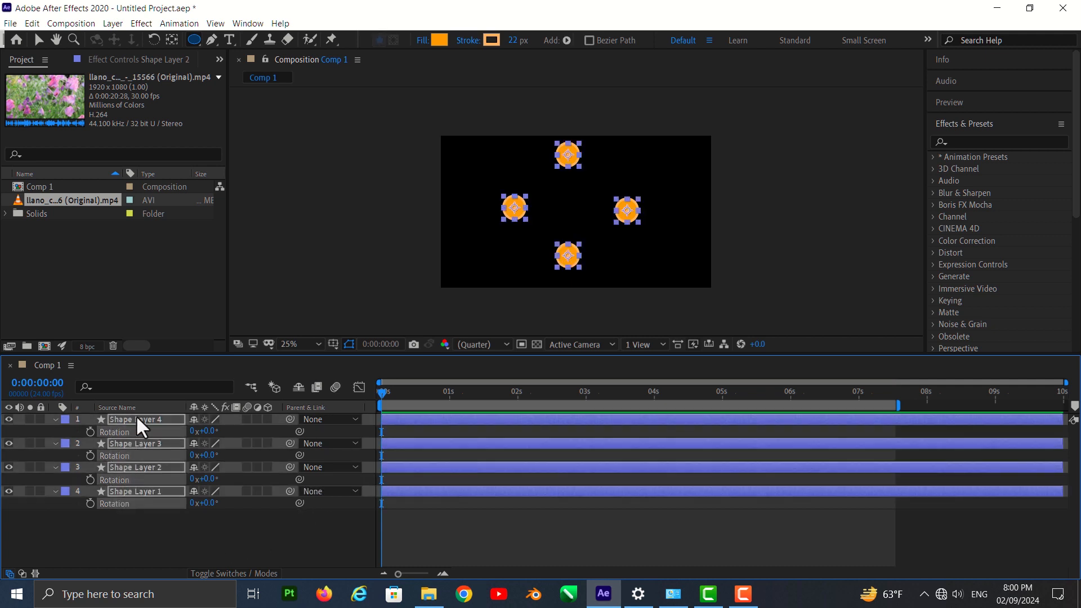
key("r")
right_click(170, 492)
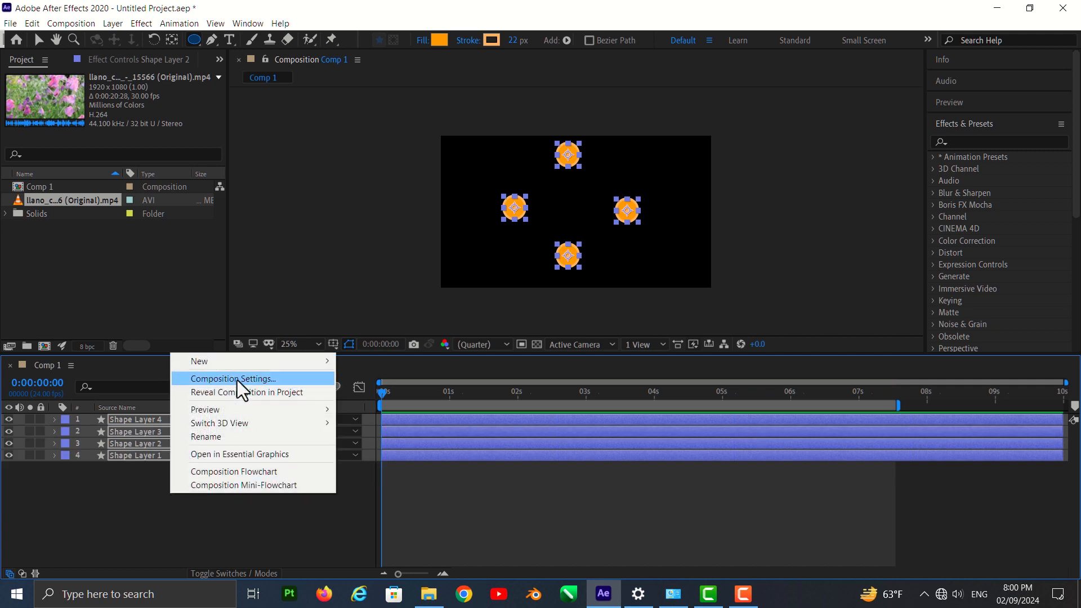
mouse_move(315, 361)
left_click(378, 433)
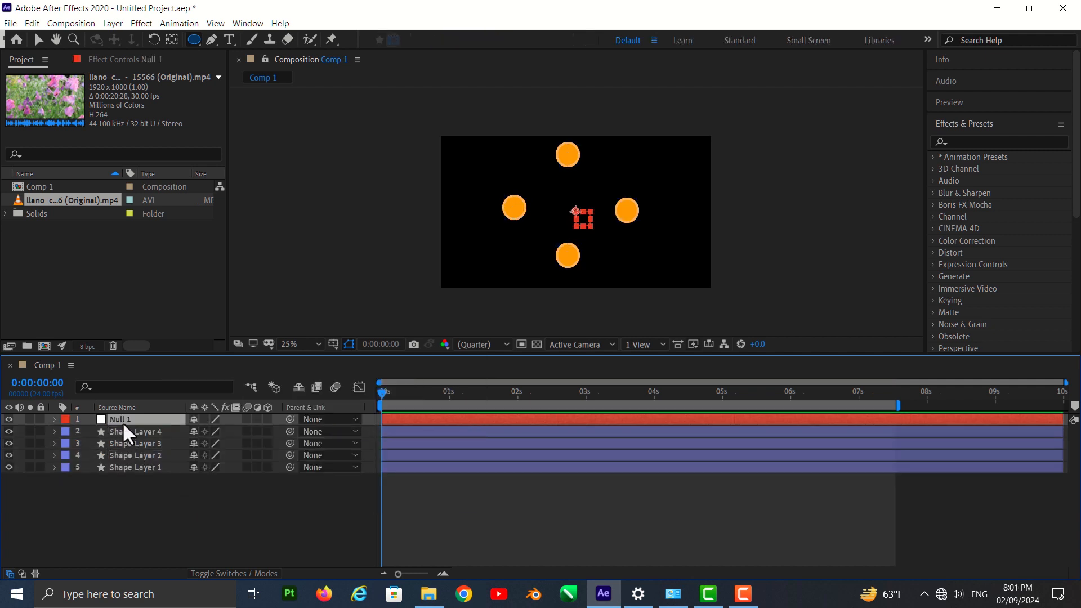
Step: Parent Shape Layers 1 to 4 to Null 1
left_click_drag(290, 431, 132, 419)
left_click_drag(248, 456, 169, 420)
left_click_drag(290, 468, 147, 421)
Step: Keyframe Null 1's rotation from 0 at the first frame to one full revolution at 0:00:02:00, and preview it from the start
key("p")
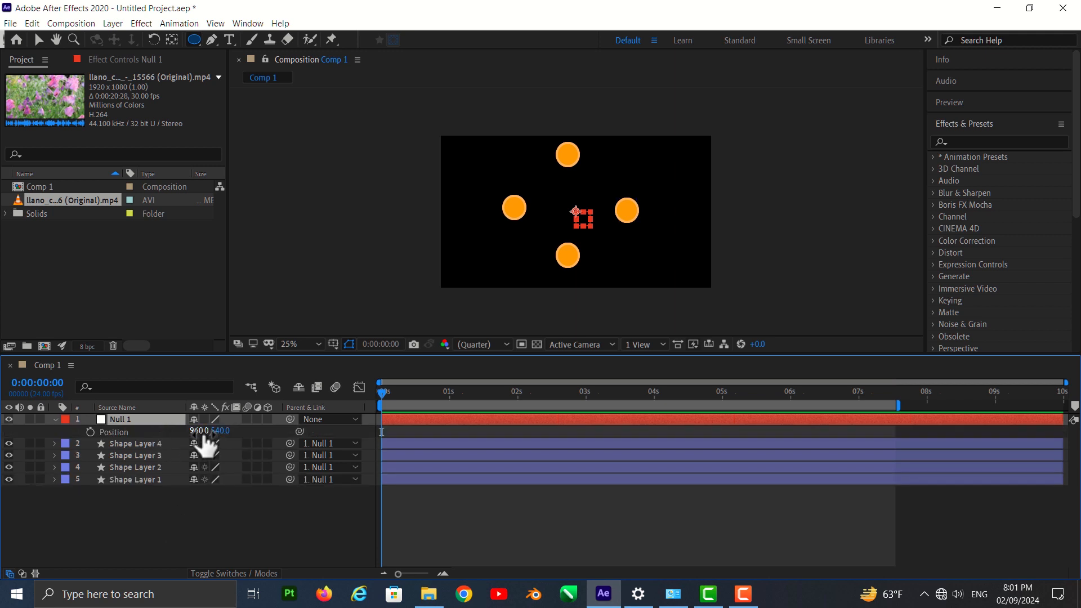
key("r")
left_click(90, 432)
left_click_drag(383, 392, 517, 404)
left_click(194, 431)
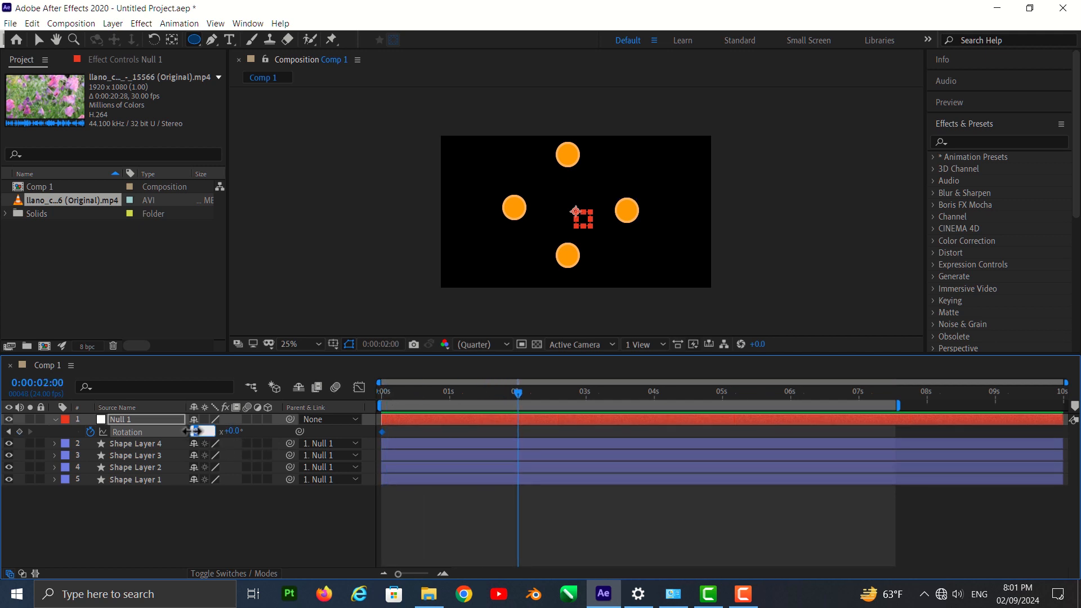
type("1")
key("Return")
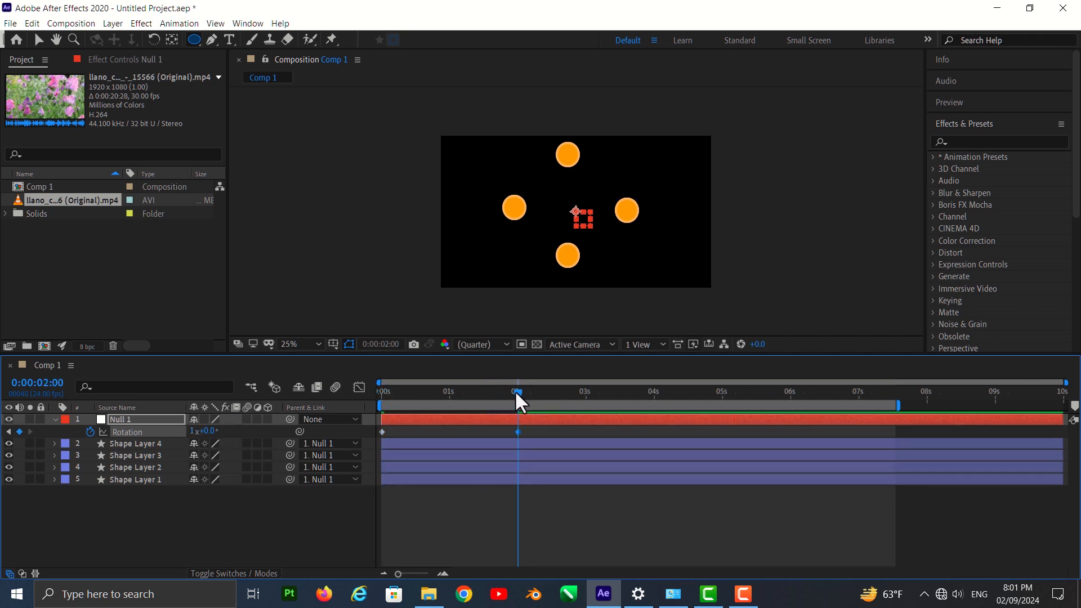
left_click_drag(514, 390, 371, 411)
key("space")
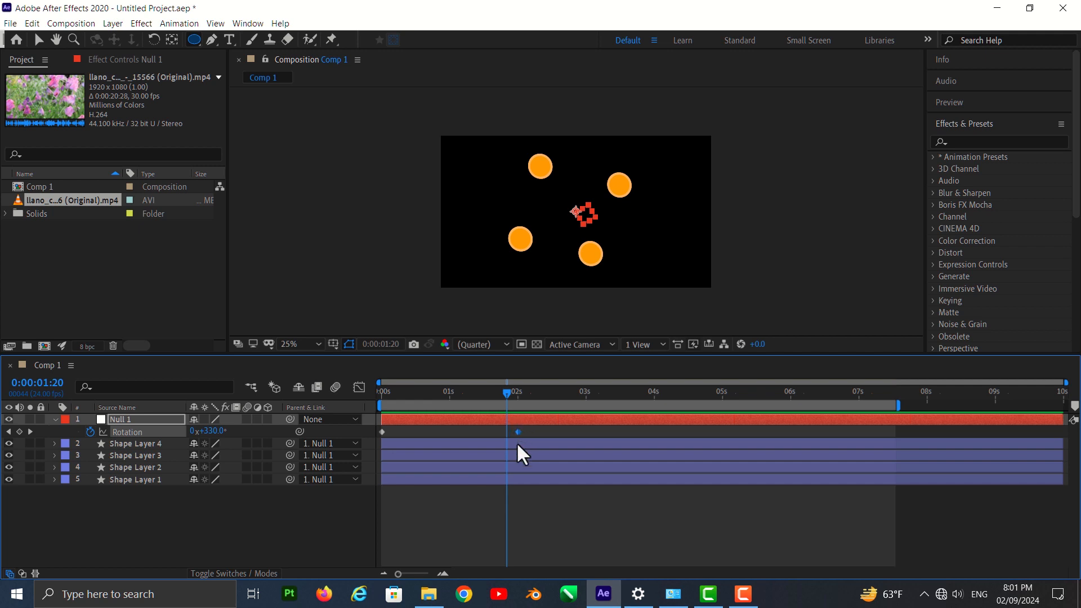
Step: End the work area at 0:00:01:20 and preview the circles' rotation within it
key("h")
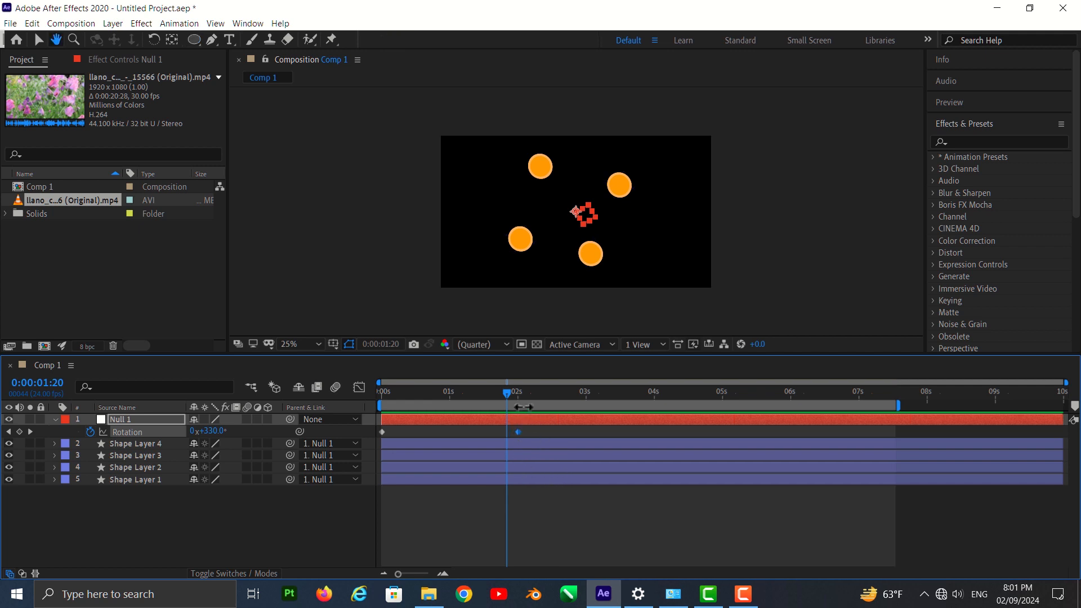
key("n")
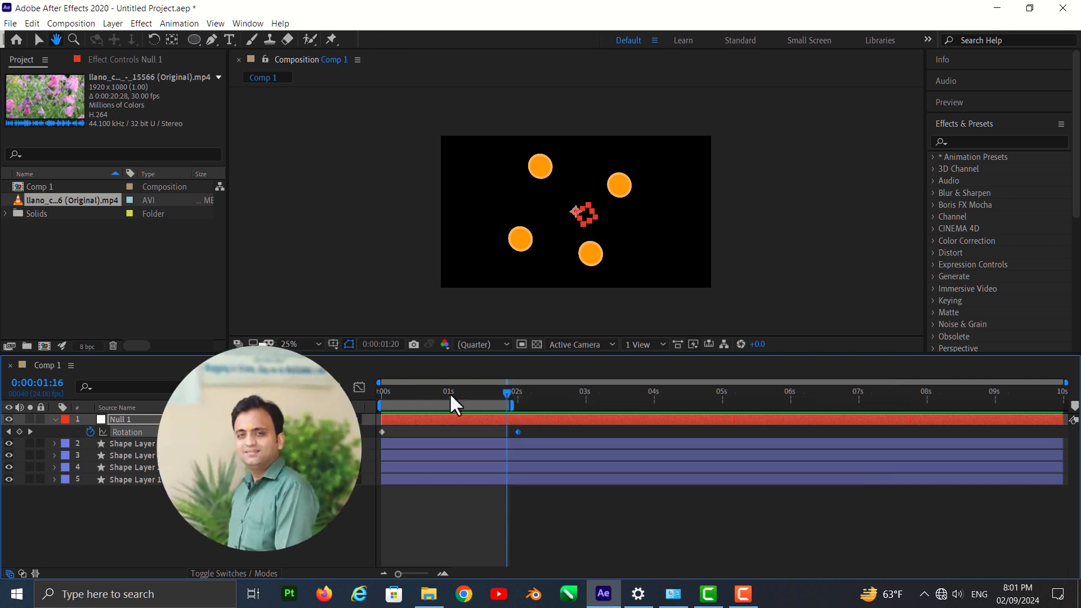
key("space")
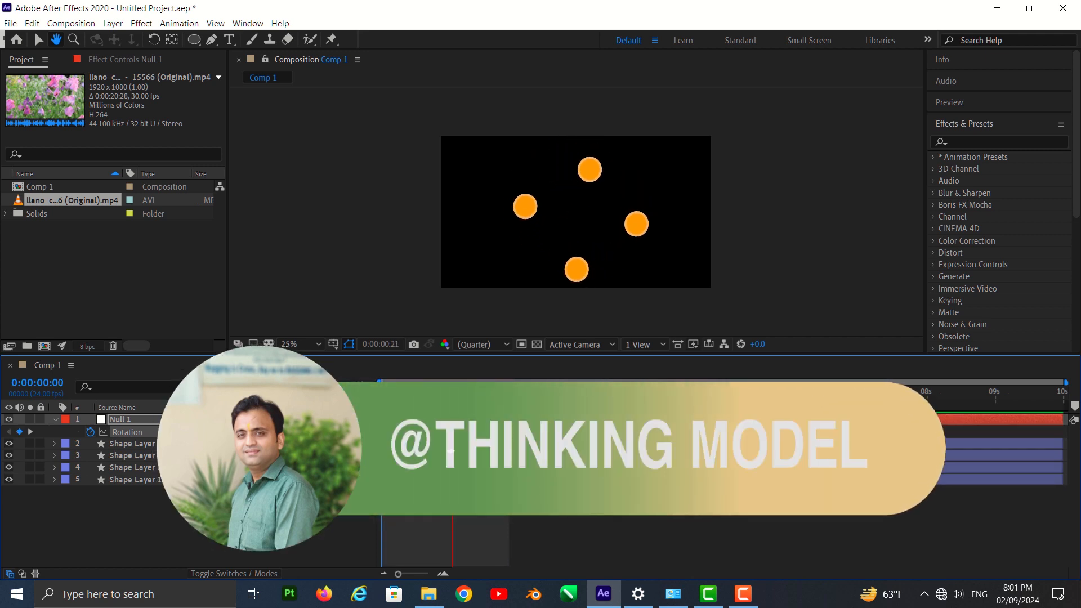